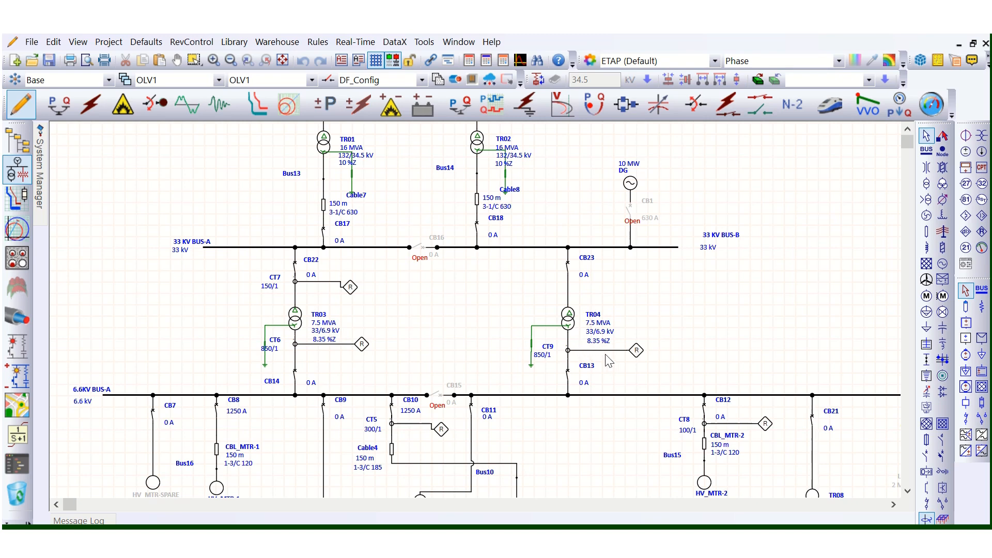
Examine the TR03 and TR04 transformer feeders between the 33 kV and 6.6 kV buses, including their relays and CTs.
scroll(610, 361, "up", 1)
scroll(449, 265, "down", 1)
scroll(595, 336, "up", 1)
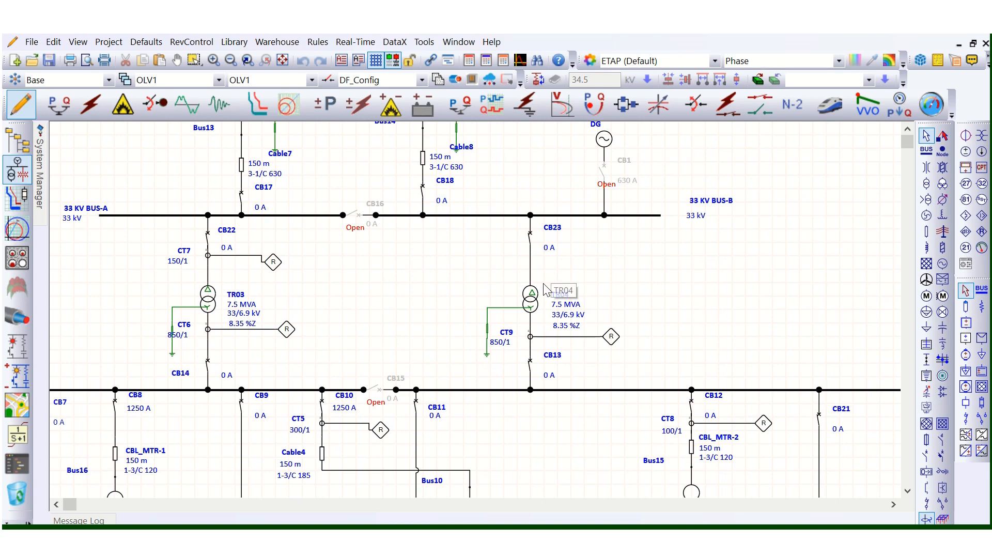
scroll(560, 315, "down", 1)
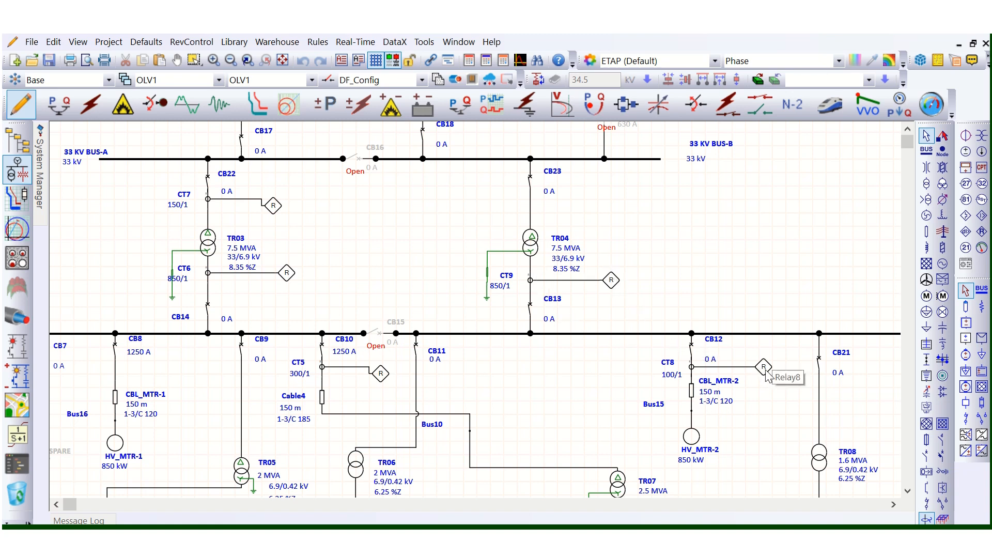
left_click(611, 278)
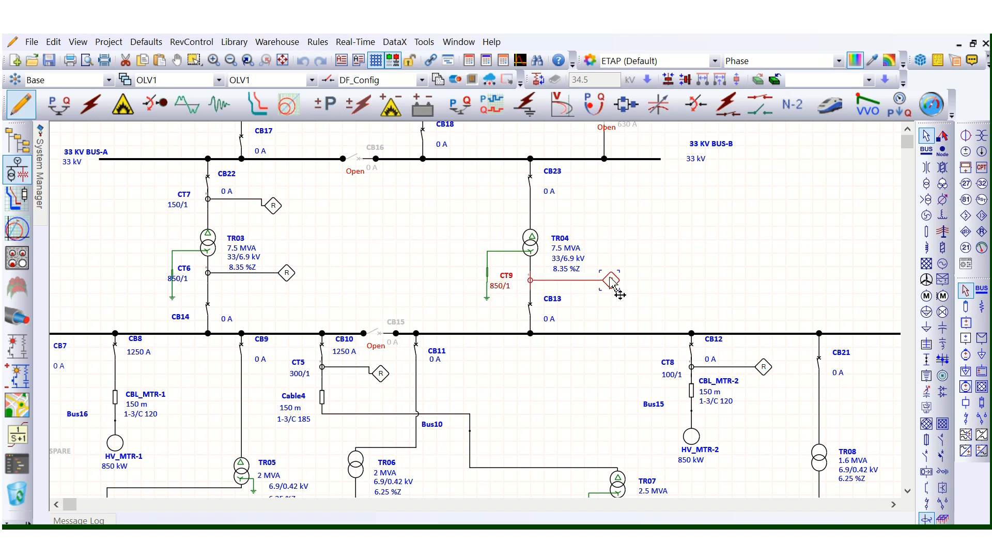
left_click(553, 211)
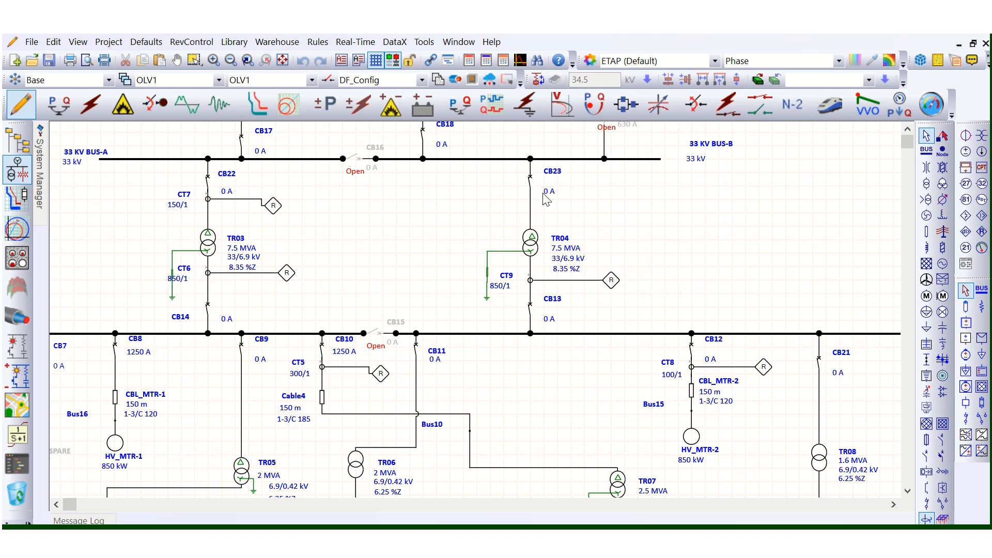
scroll(542, 253, "up", 2)
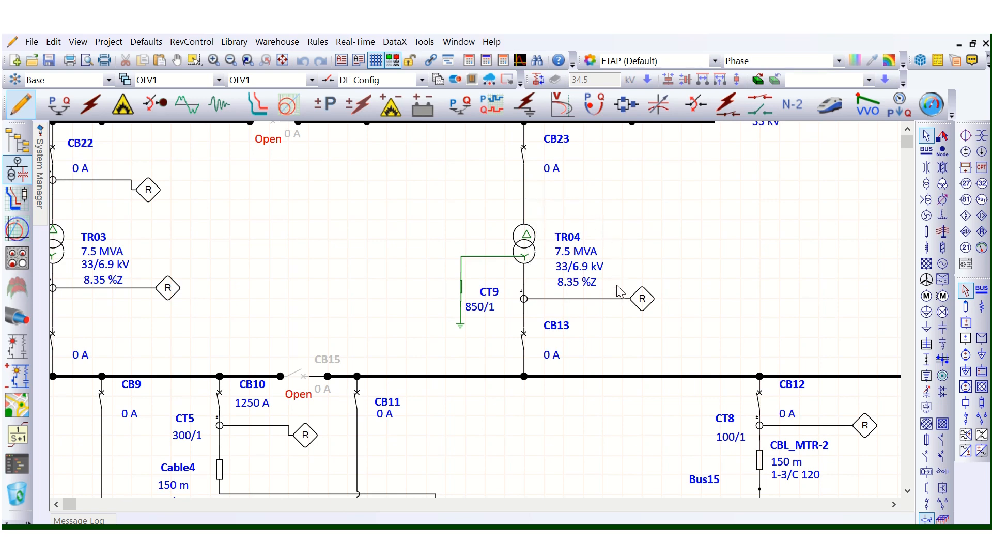
scroll(594, 333, "down", 1)
scroll(551, 242, "up", 1)
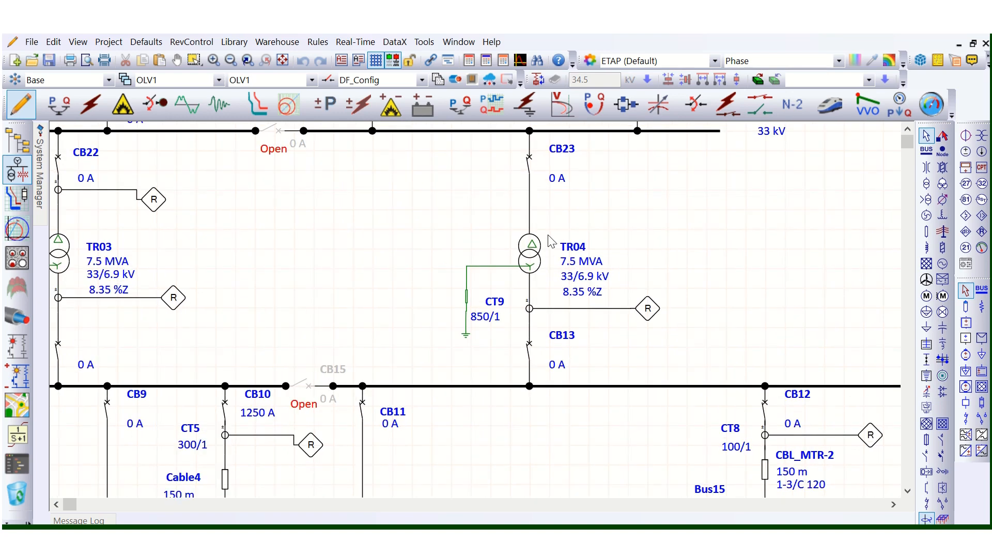
left_click(535, 246)
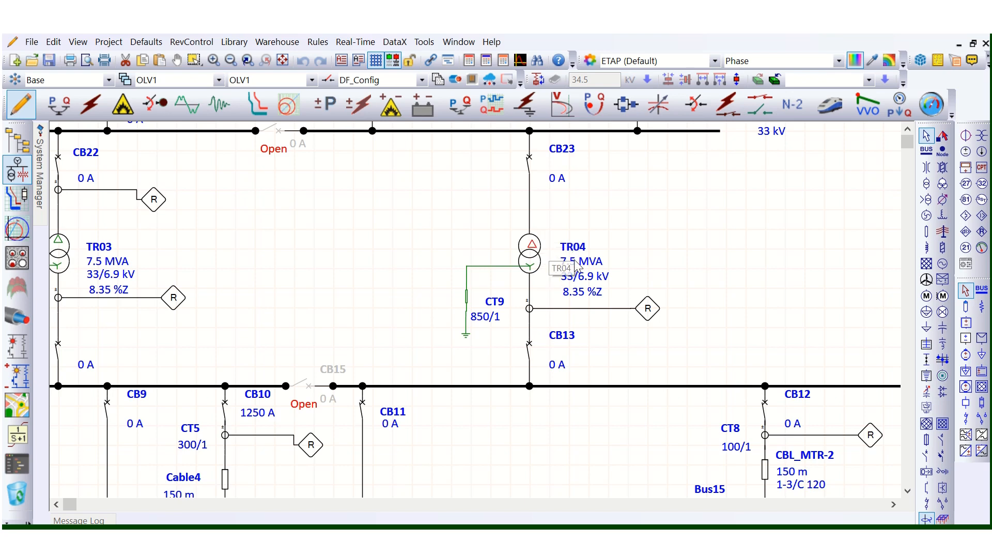
left_click(621, 225)
scroll(617, 278, "down", 1)
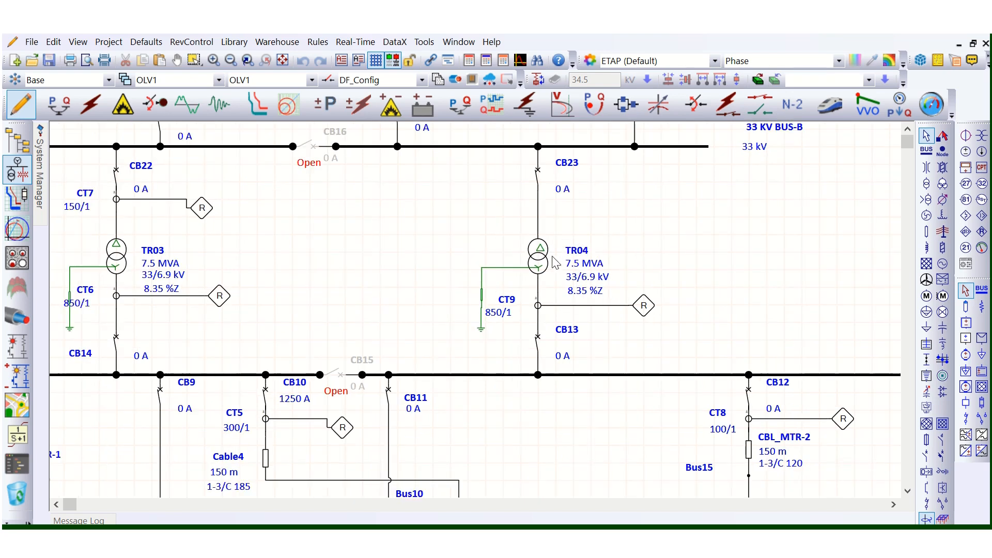
scroll(558, 248, "down", 1)
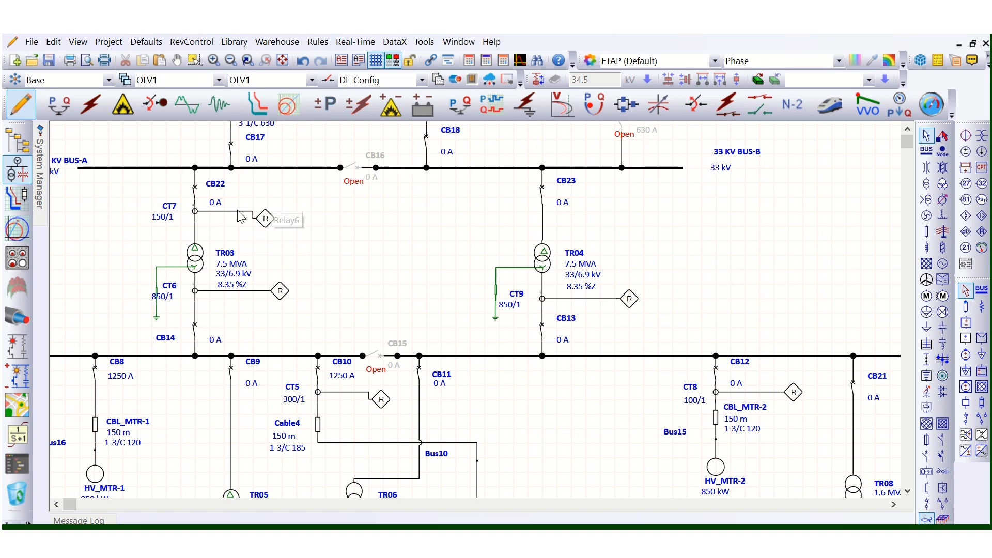
Copy the CB22, CT7 and relay group from the TR03 primary and place the copy on the primary side of TR04.
left_click(268, 225)
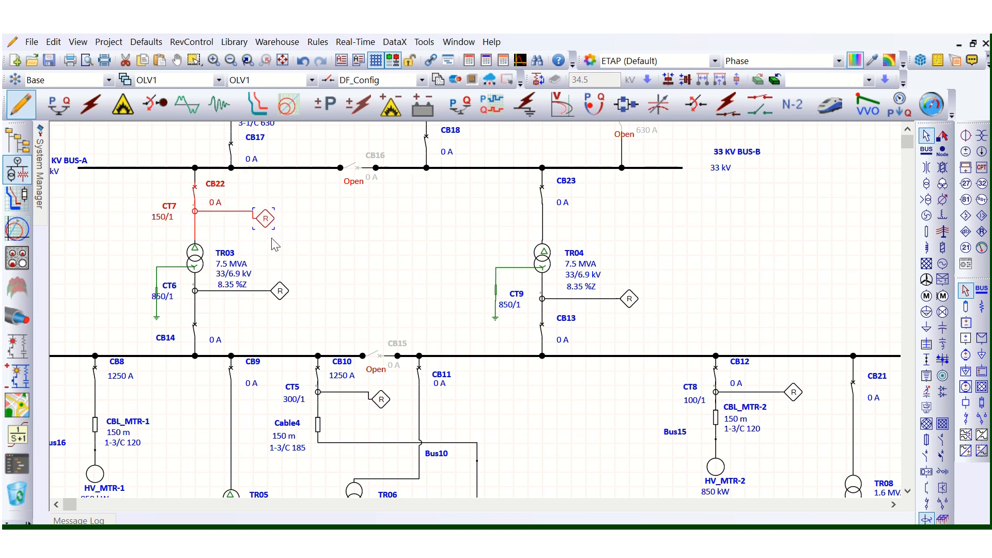
left_click(354, 240)
right_click(465, 209)
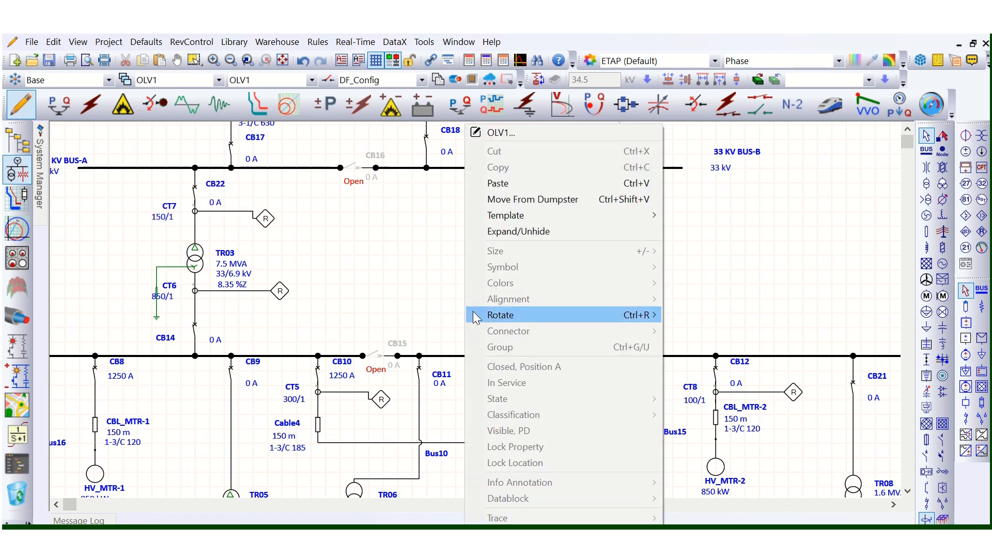
left_click(521, 198)
left_click_drag(429, 208, 543, 227)
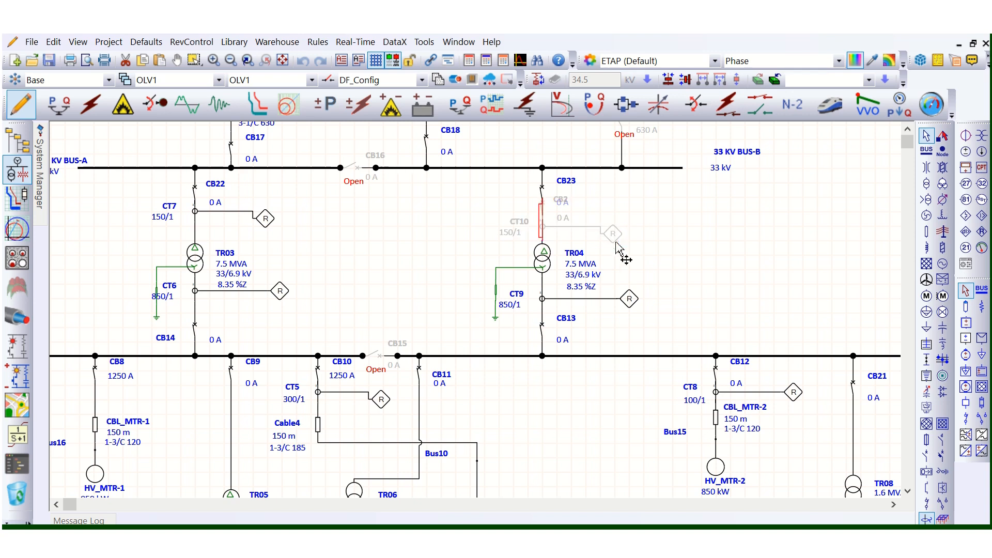
left_click(614, 237)
left_click_drag(615, 235, 620, 233)
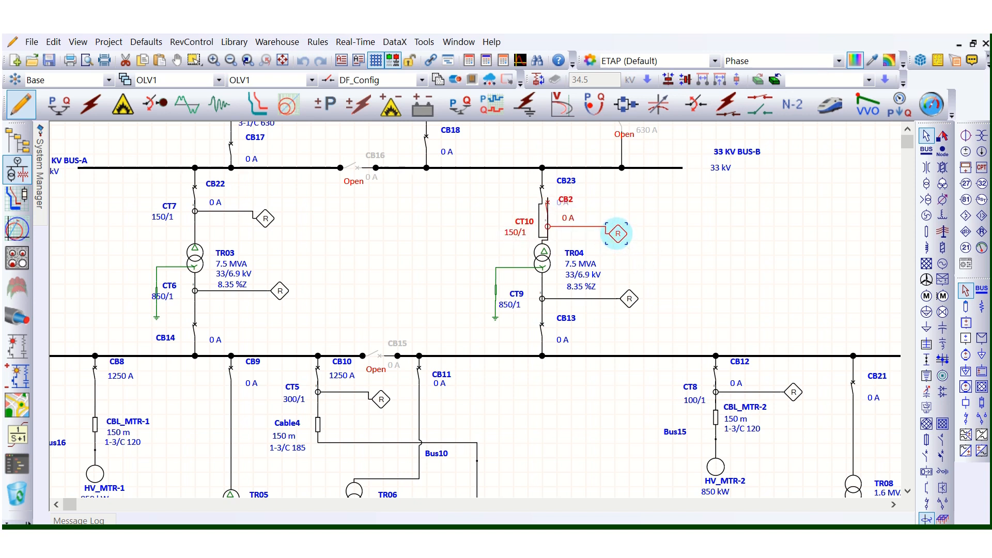
Delete the direct connection between CB23 and TR04 and the pasted group's connector to the transformer.
left_click(542, 225)
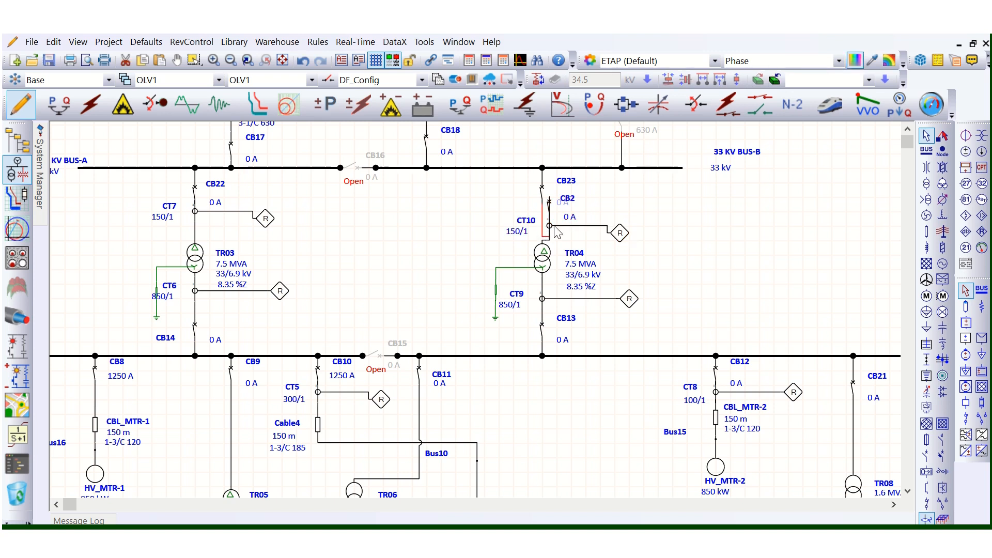
key("Delete")
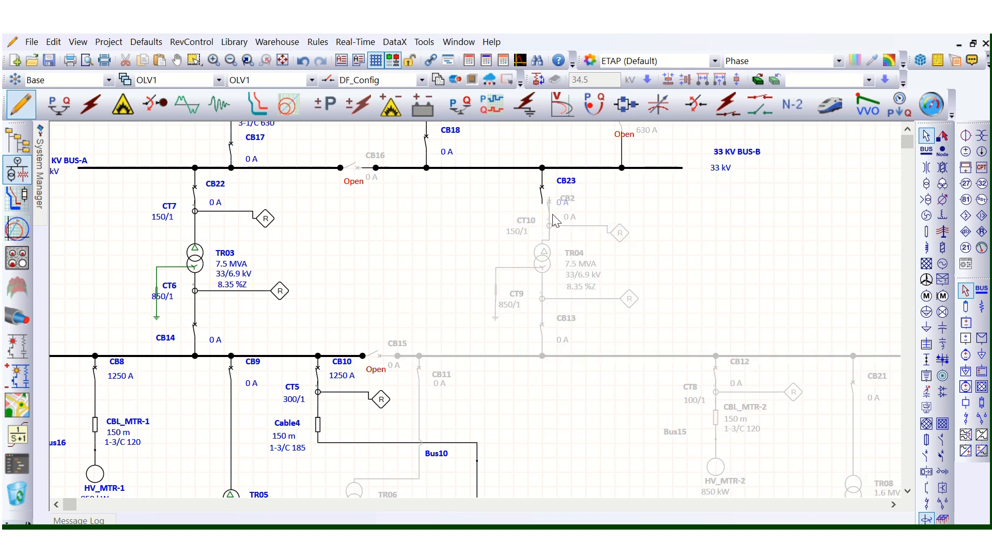
left_click(548, 216)
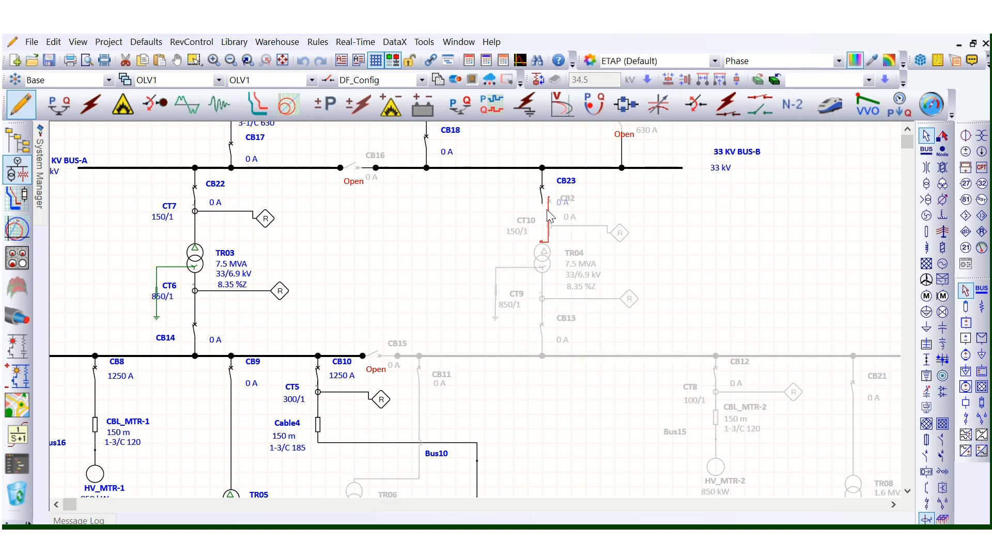
left_click_drag(544, 210, 549, 209)
left_click(586, 208)
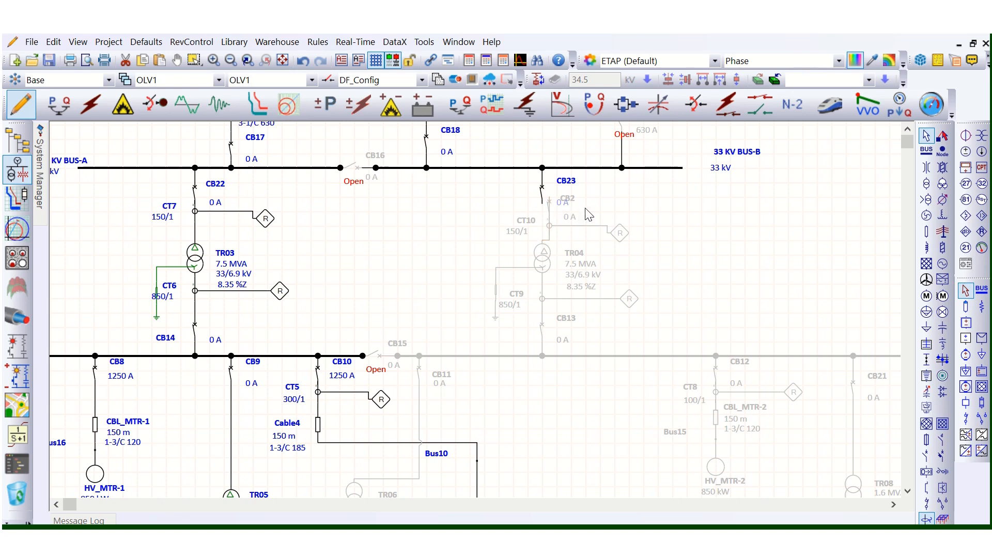
left_click(547, 209)
Ungroup the pasted elements and delete the duplicate breaker CB2.
scroll(549, 211, "up", 3)
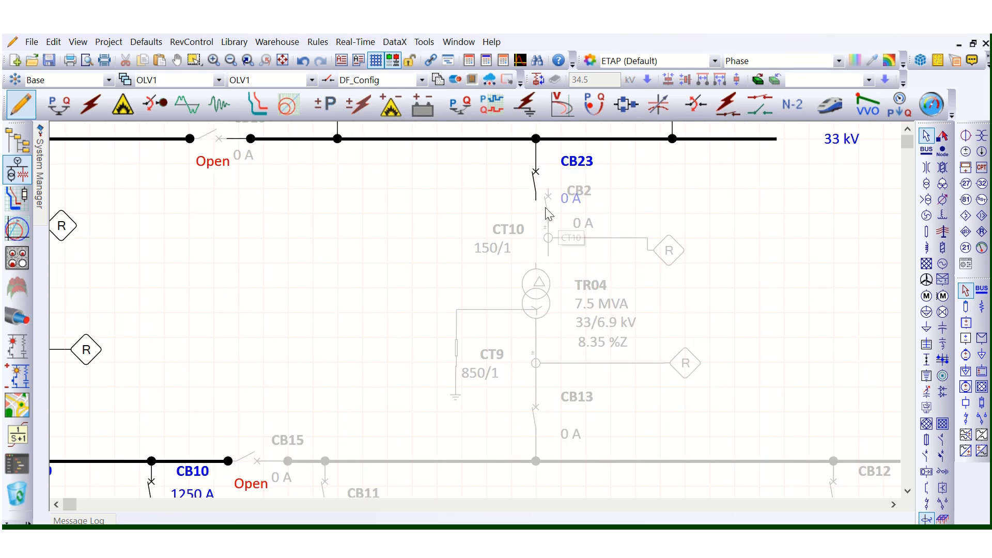
left_click(551, 227)
right_click(669, 252)
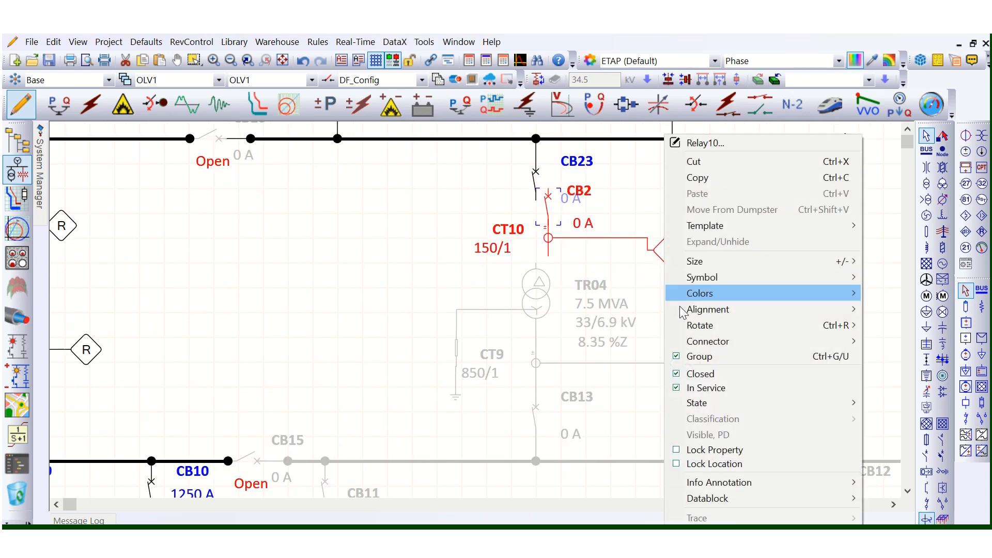
left_click(718, 356)
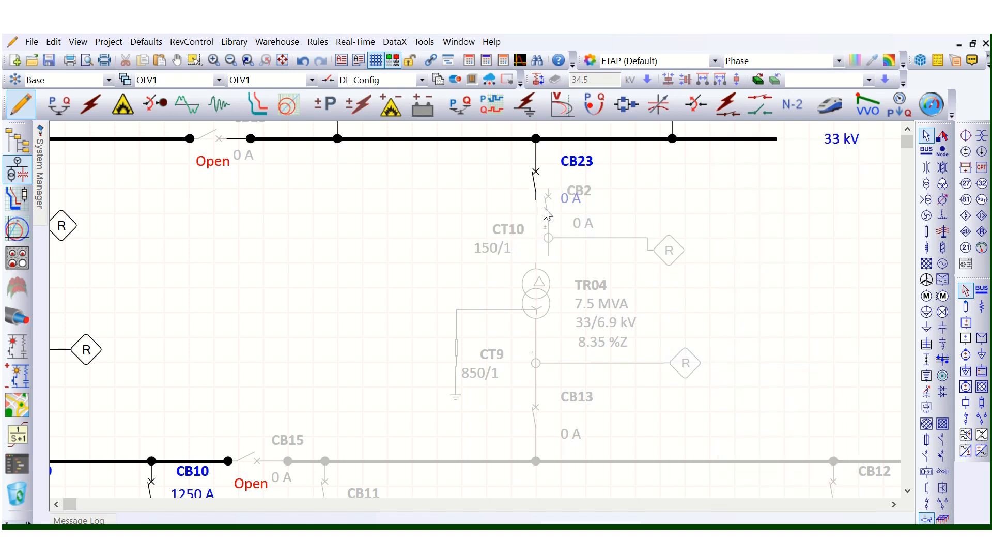
left_click(536, 187)
left_click(561, 207)
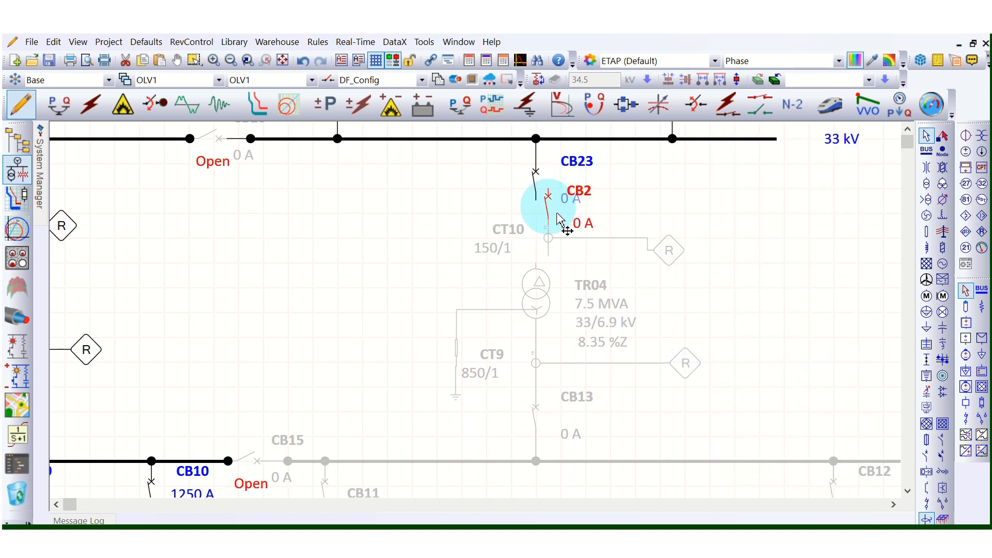
key("Delete")
Align CT10 and its relay under CB23 and connect CT10 between CB23 and the TR04 primary.
left_click_drag(538, 216, 690, 263)
left_click(615, 254)
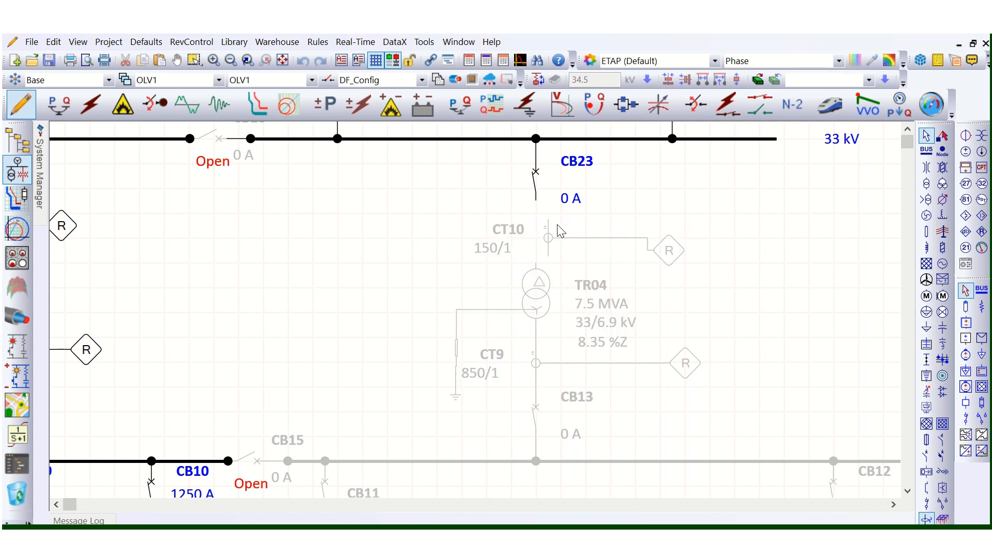
left_click_drag(541, 218, 655, 250)
left_click_drag(537, 206, 536, 201)
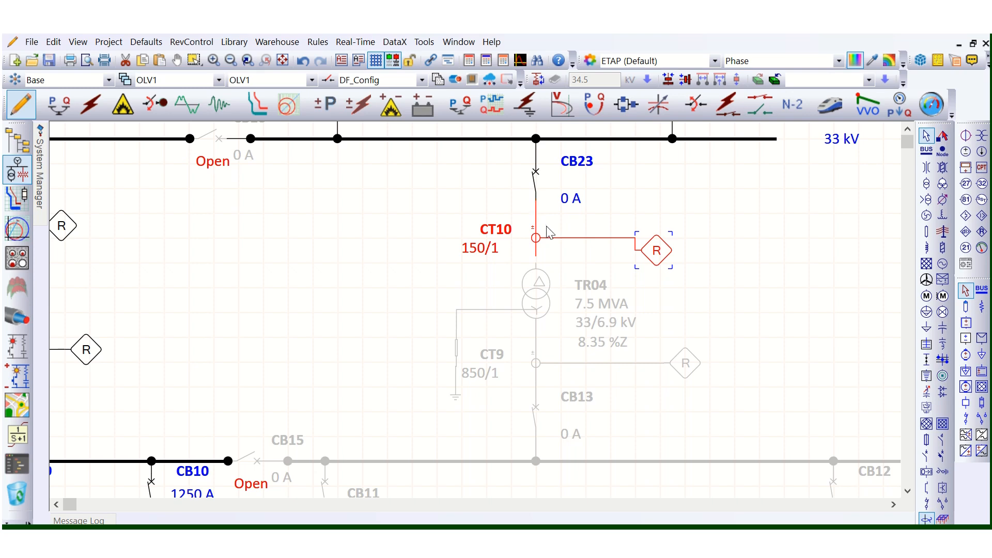
left_click_drag(535, 258, 539, 270)
left_click(572, 264)
Ungroup the relay connected to CT9 on the secondary side of TR04.
scroll(566, 273, "down", 2)
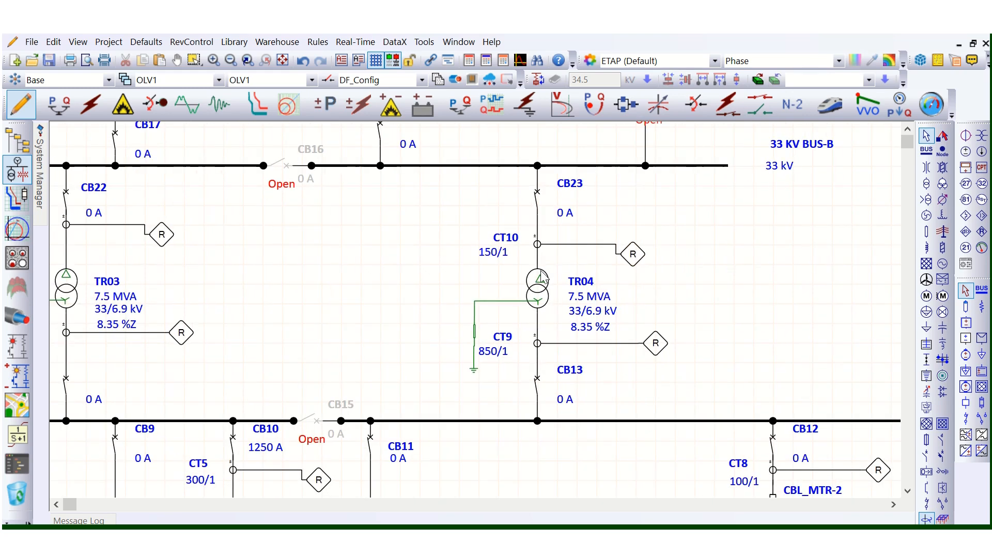
scroll(581, 294, "up", 2)
scroll(450, 233, "down", 1)
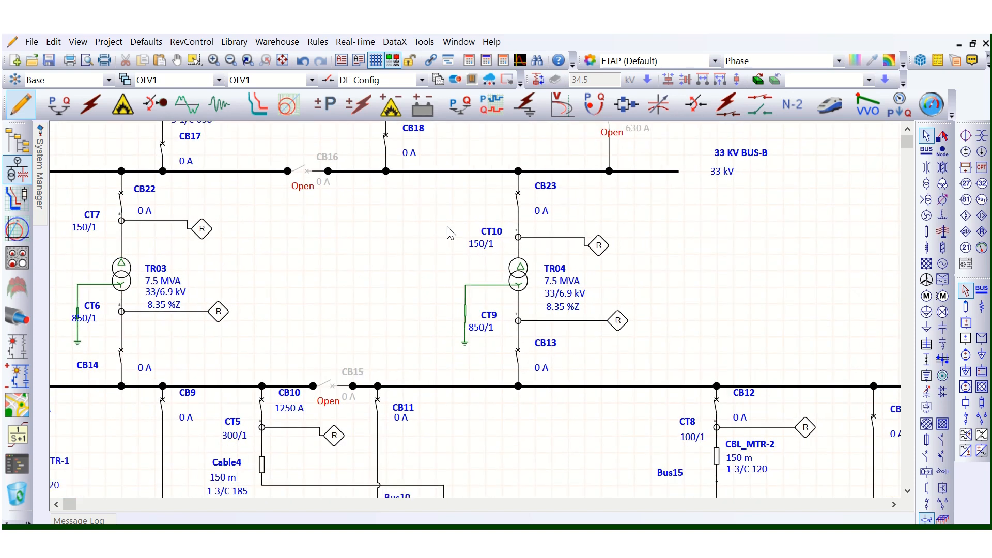
scroll(355, 227, "down", 1)
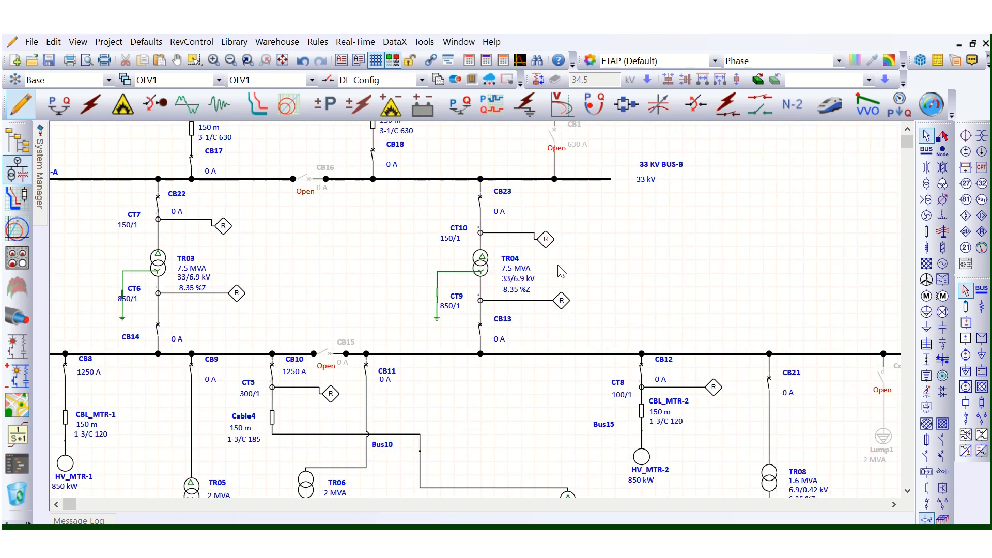
scroll(561, 271, "up", 1)
scroll(447, 270, "up", 1)
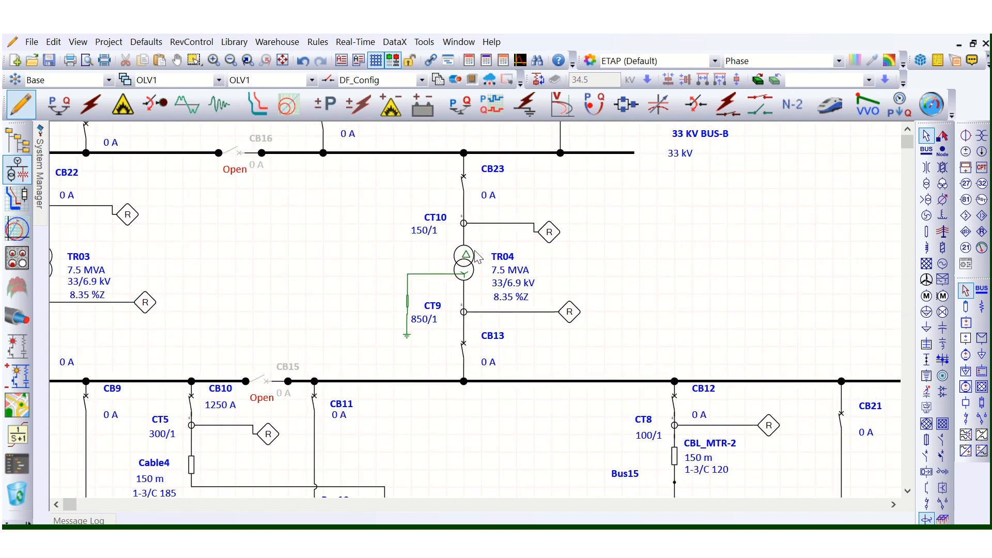
left_click(463, 223)
left_click(615, 257)
left_click(571, 318)
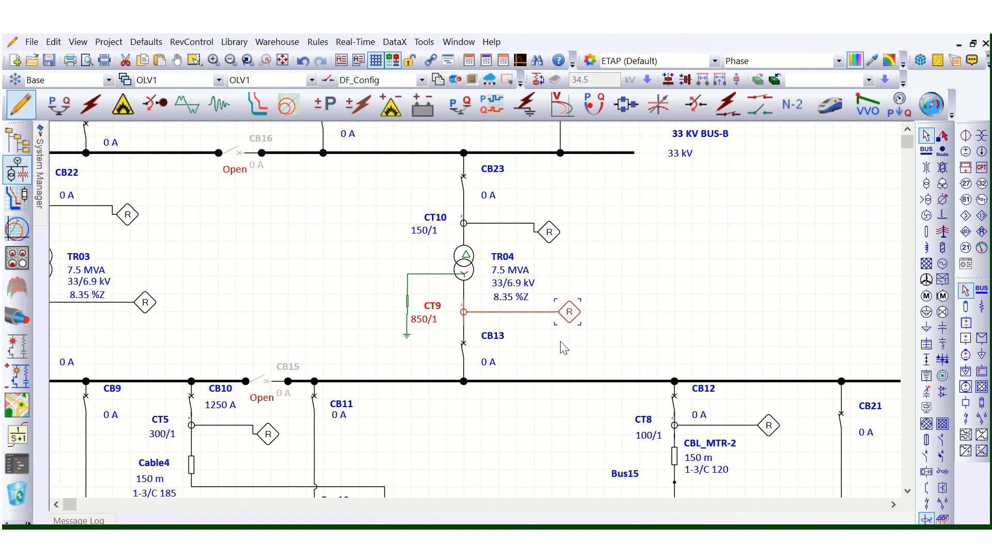
scroll(564, 320, "down", 3)
right_click(569, 257)
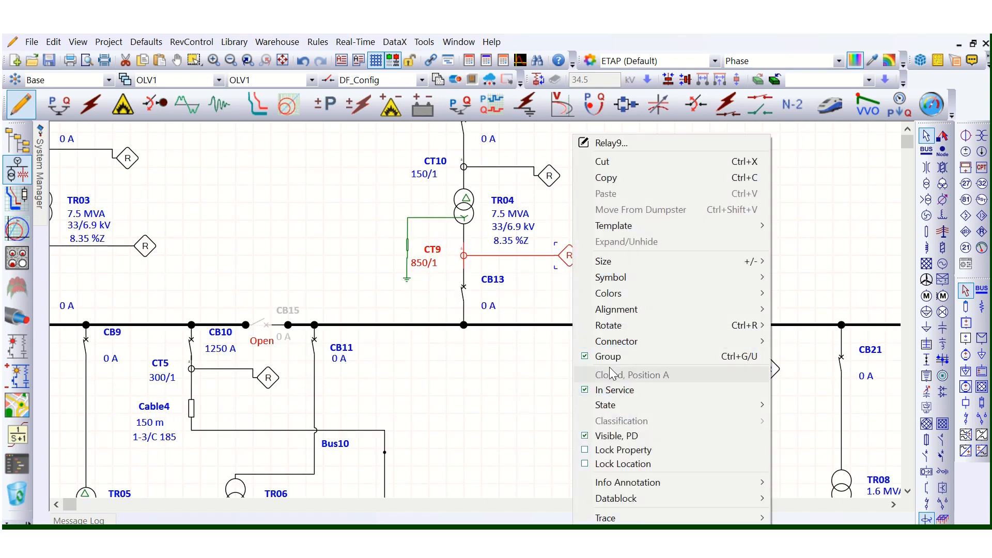
left_click(613, 358)
Open the CT9 relay's overcurrent settings and load the ABB REF 542plus model from the relay library.
scroll(586, 294, "up", 5)
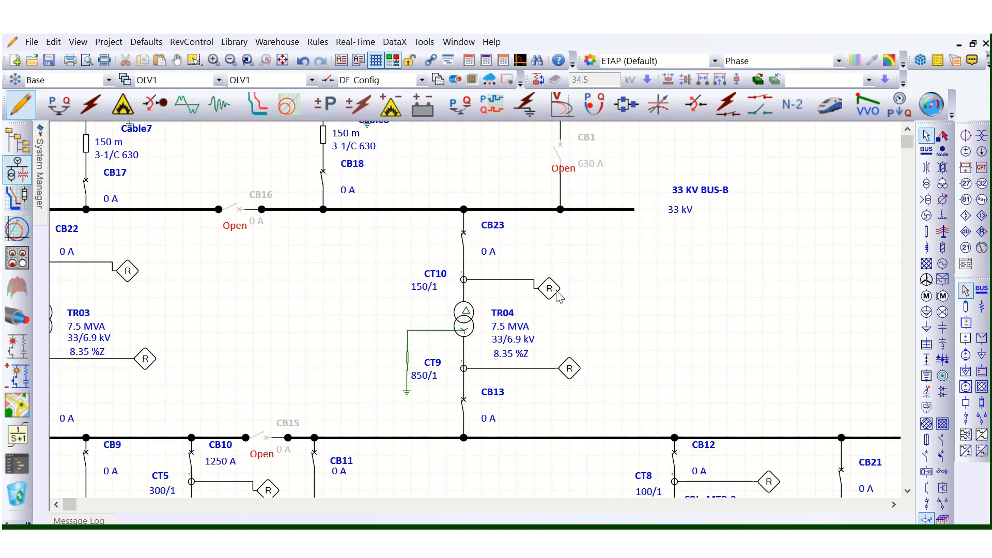
left_click(569, 364)
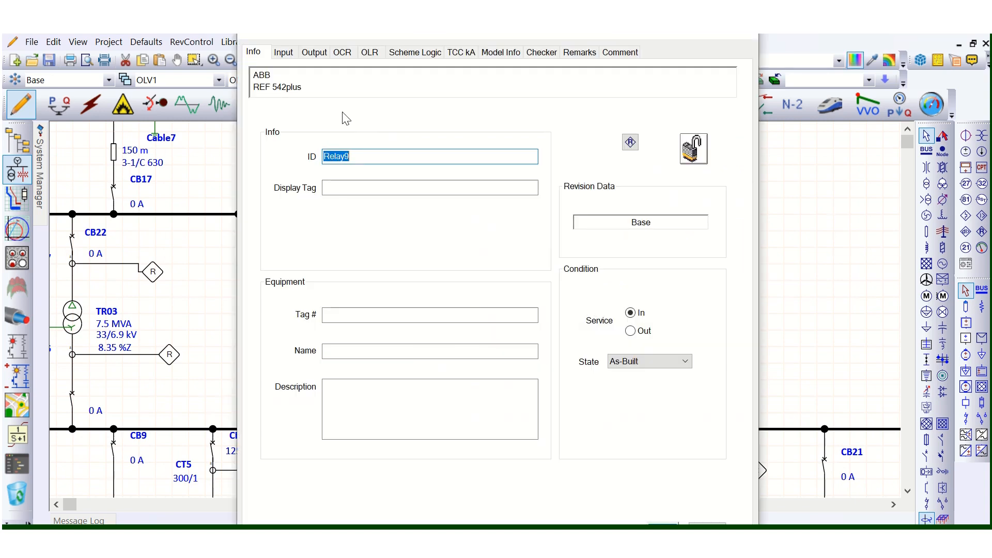
left_click(311, 53)
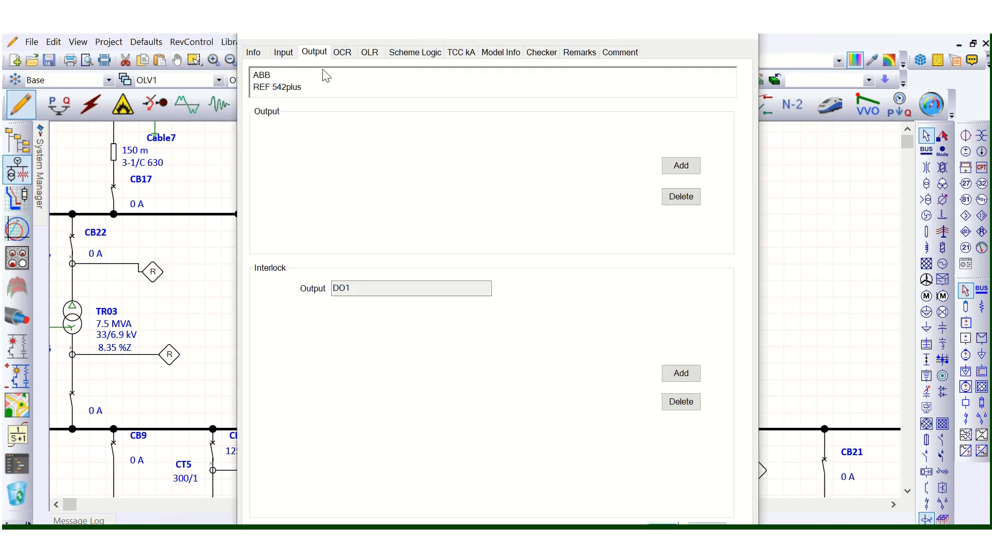
left_click(340, 54)
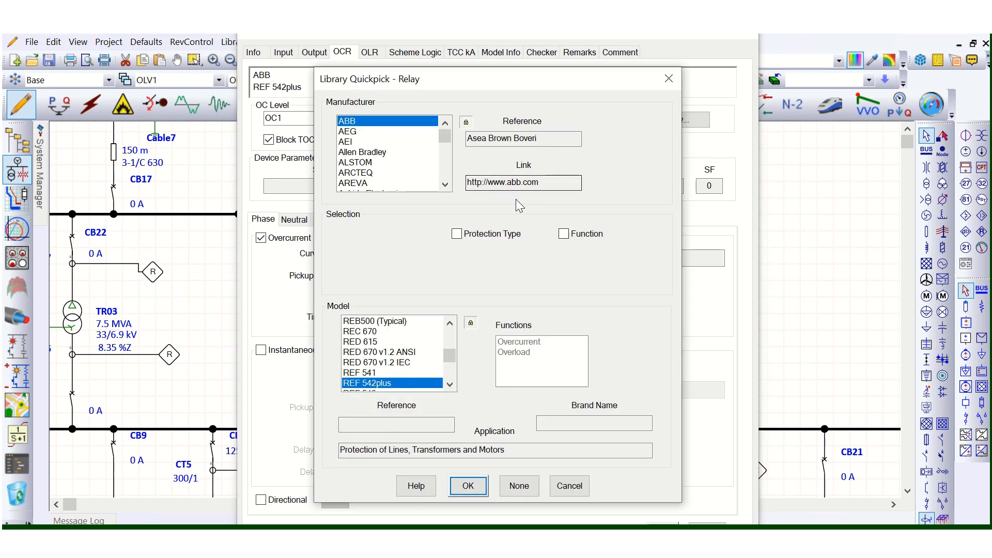
left_click(673, 120)
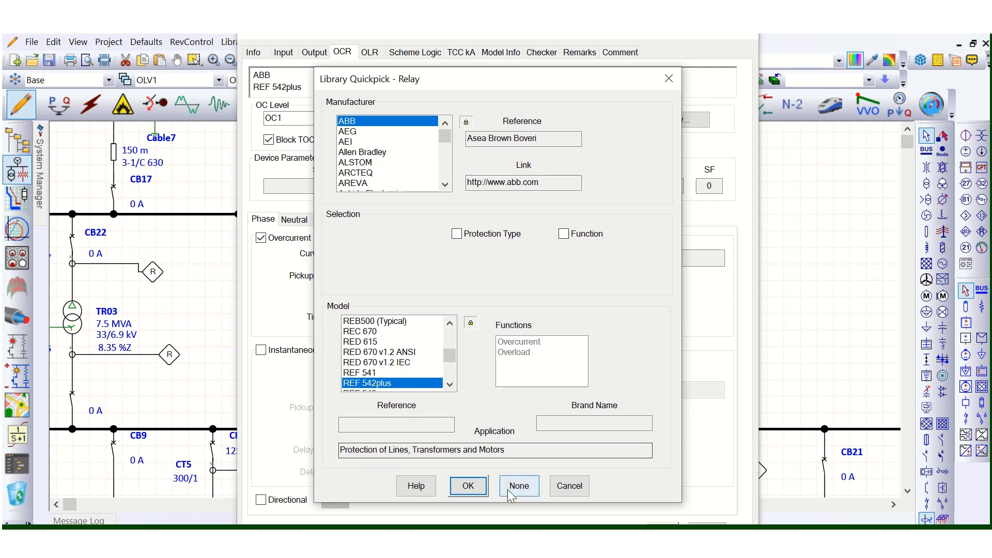
left_click(466, 486)
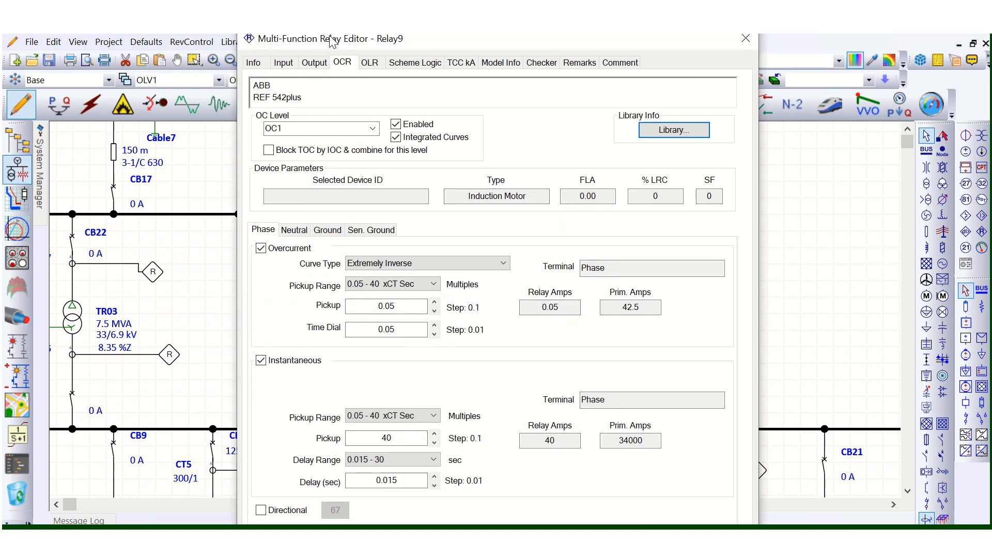
Examine the general information of the relay connected to CT9, keeping the one-line diagram in view.
left_click(290, 72)
left_click_drag(377, 47, 652, 42)
left_click(529, 63)
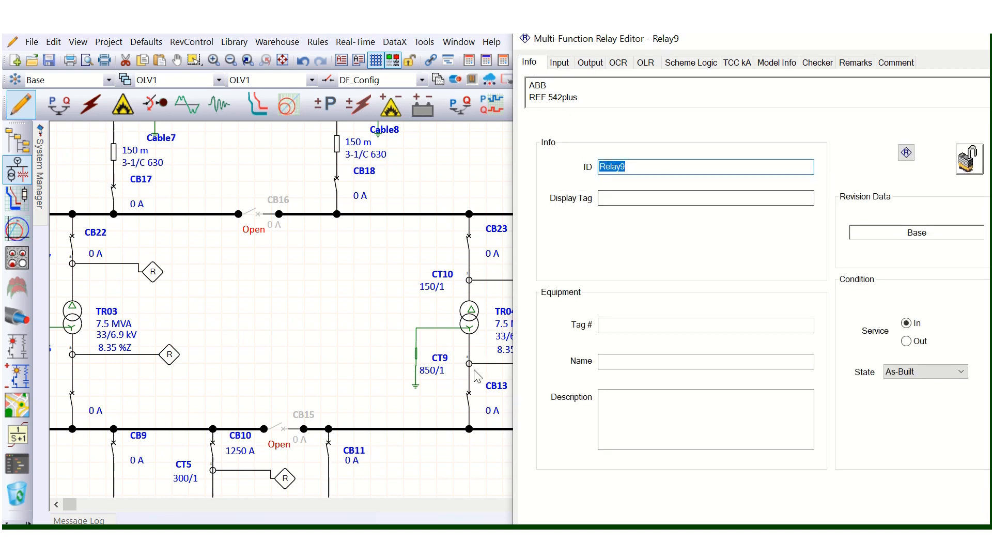
left_click_drag(620, 41, 704, 54)
left_click(604, 178)
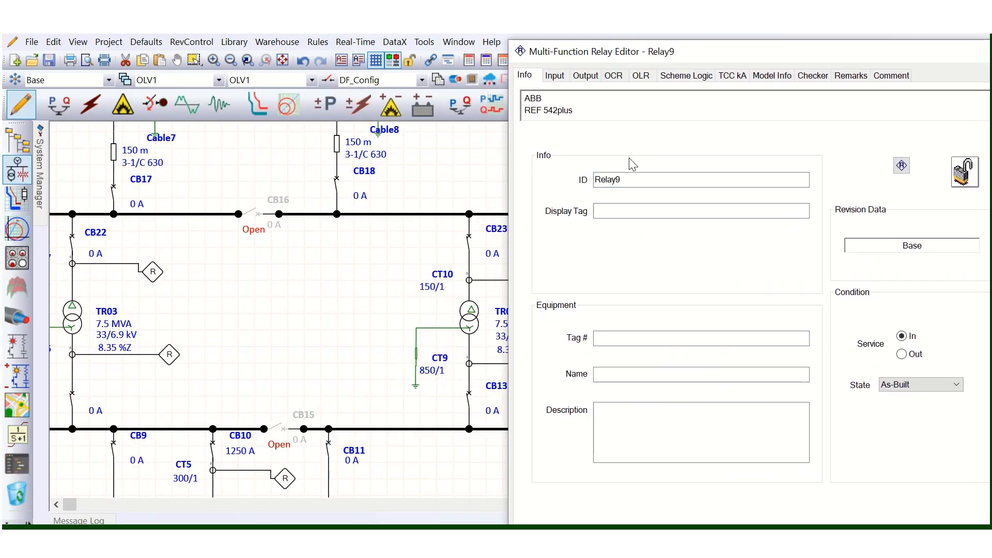
Examine the relay's current inputs, checking the CT assigned to the phase and ground terminals and its primary current.
left_click(556, 76)
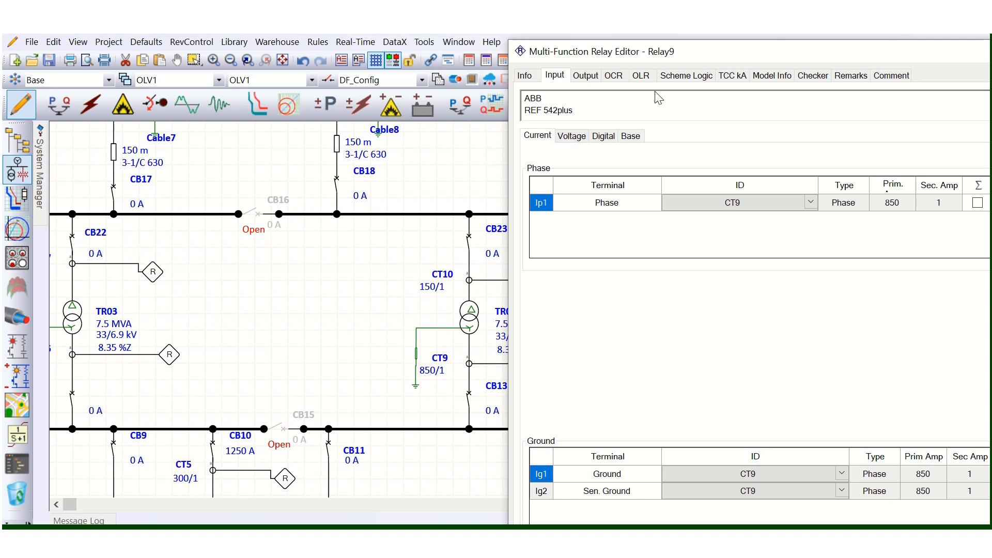
left_click_drag(656, 52, 625, 45)
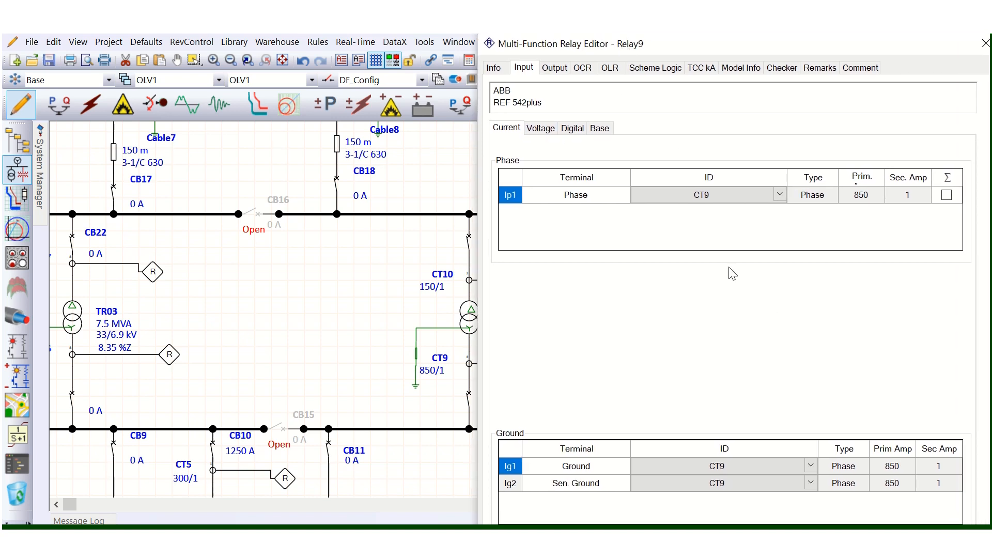
left_click(773, 196)
left_click(584, 195)
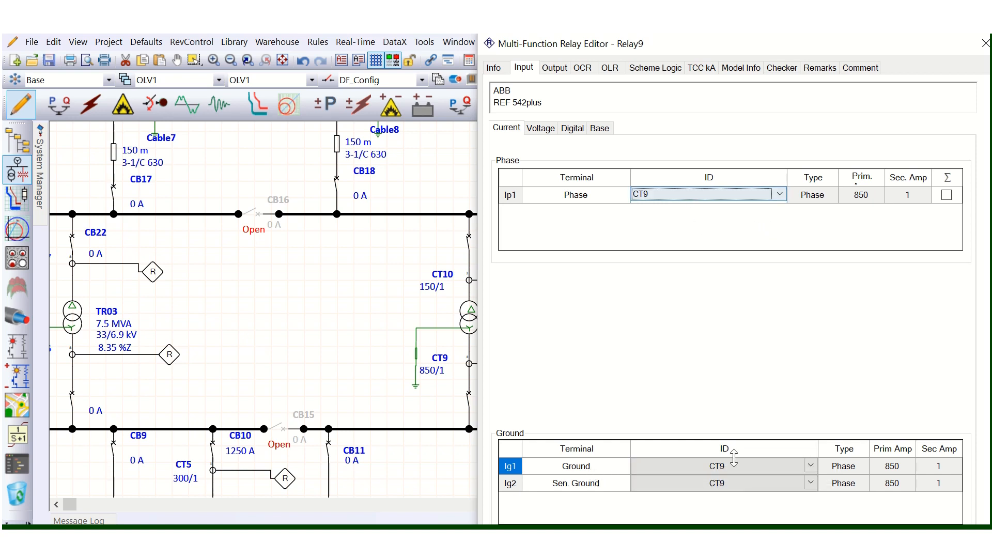
left_click(790, 470)
left_click(790, 471)
left_click(790, 471)
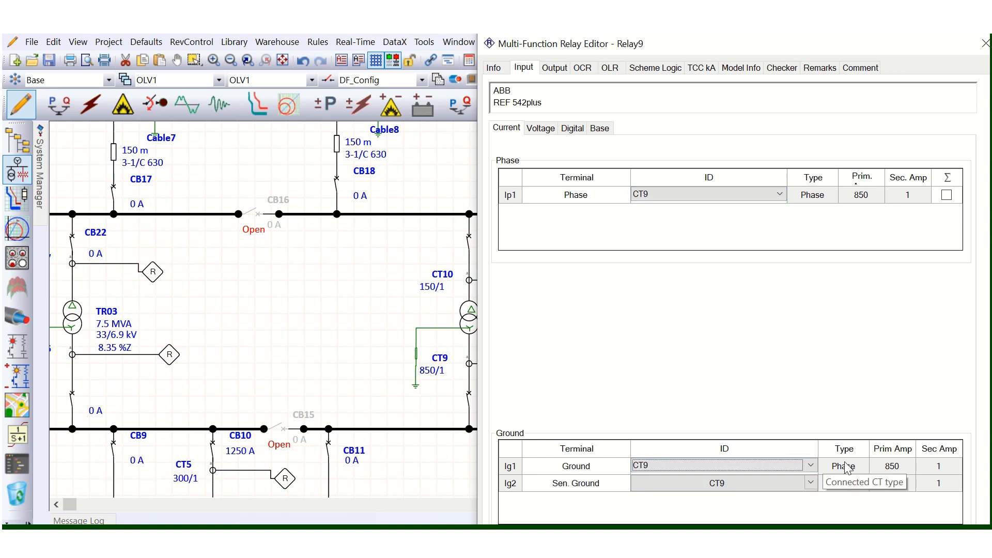
left_click(898, 470)
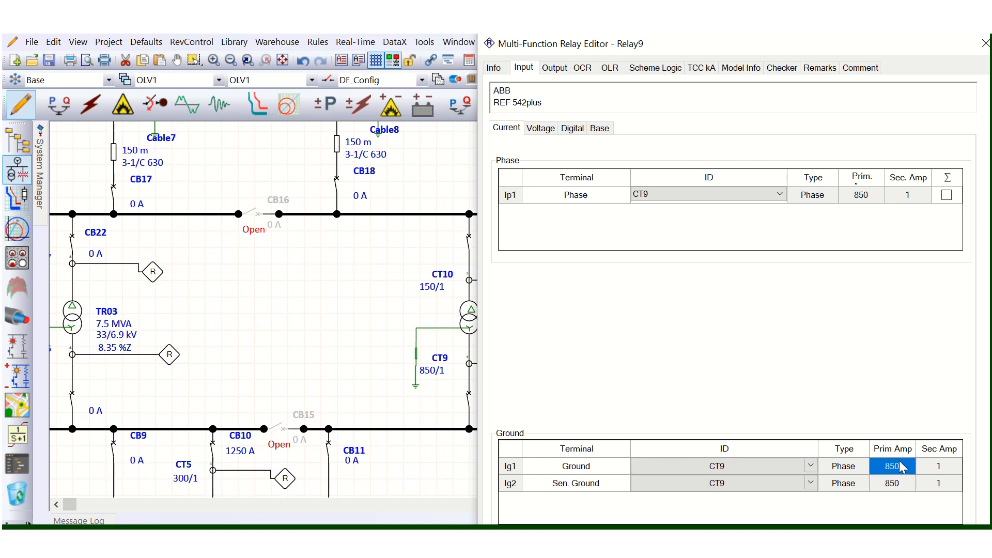
left_click(862, 196)
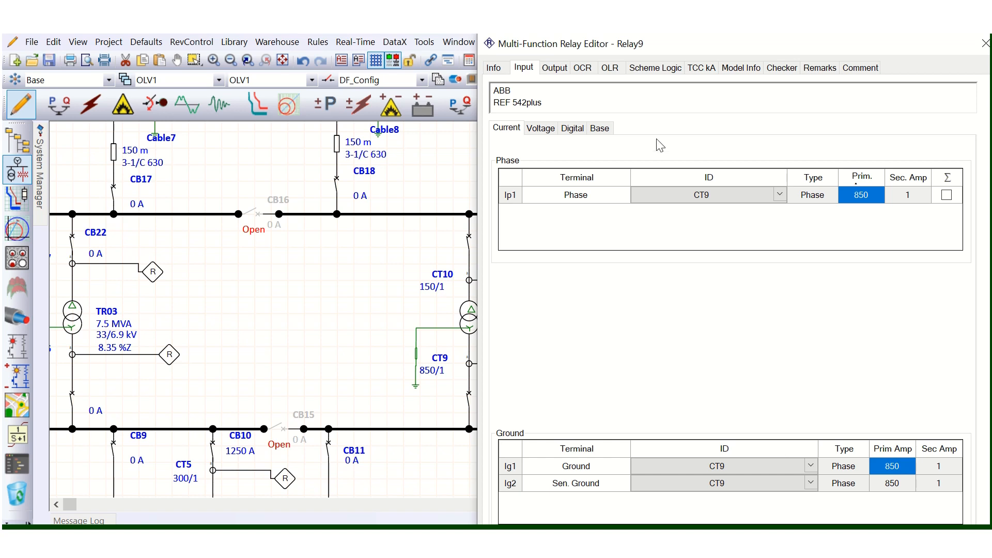
Examine the relay's output and compare its OC1 overcurrent settings for phase, neutral, ground and sensitive ground.
left_click(555, 69)
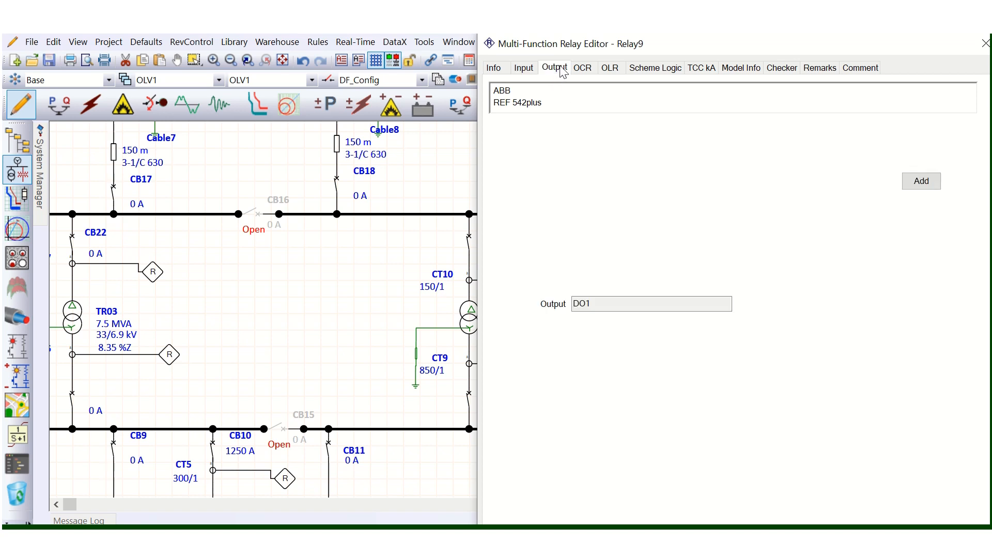
left_click(590, 69)
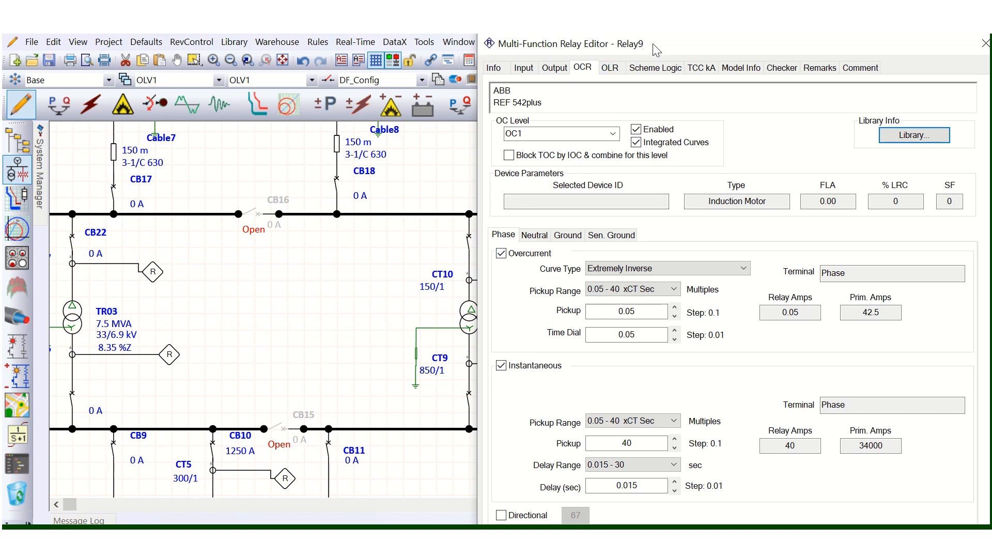
left_click_drag(652, 46, 639, 44)
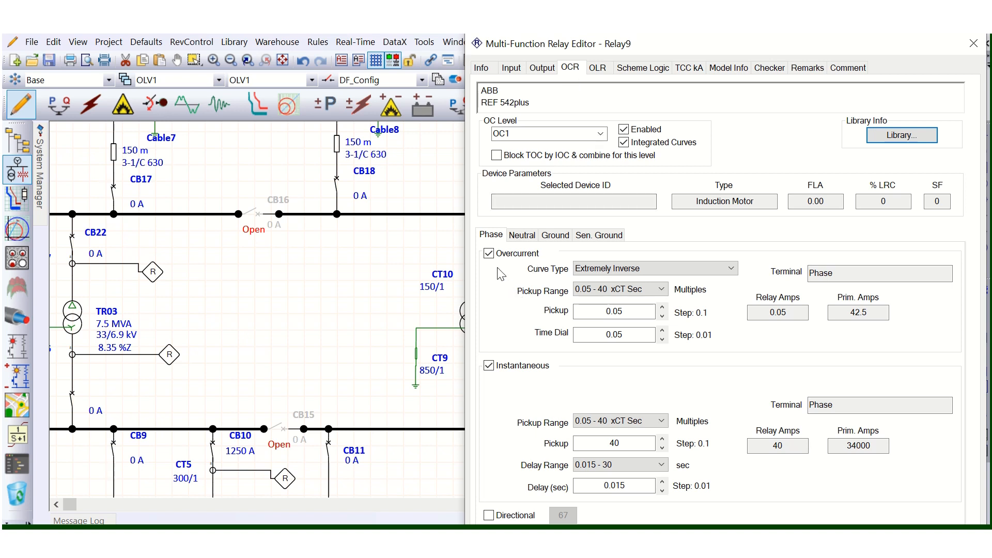
left_click(522, 235)
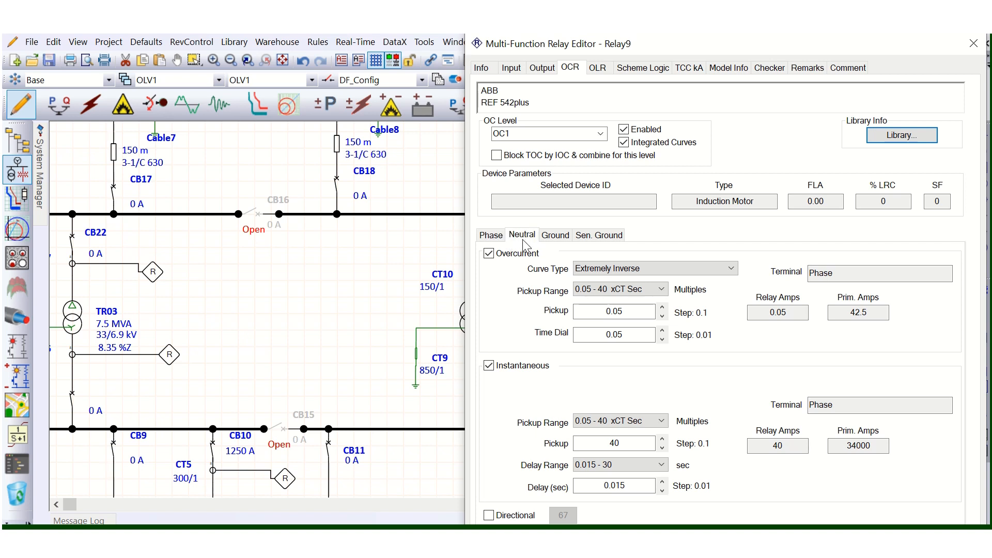
left_click(555, 235)
left_click(591, 236)
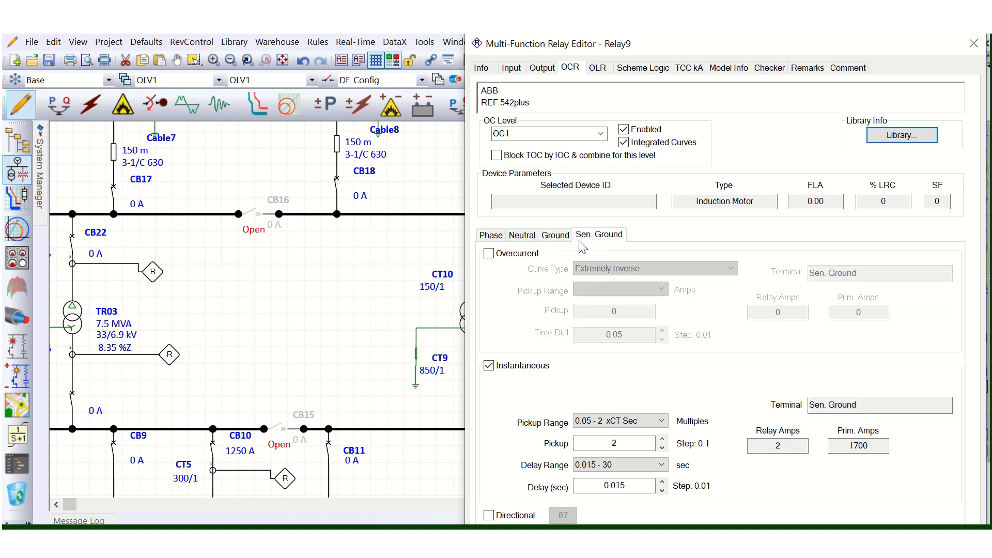
left_click(549, 235)
left_click(515, 236)
left_click(550, 236)
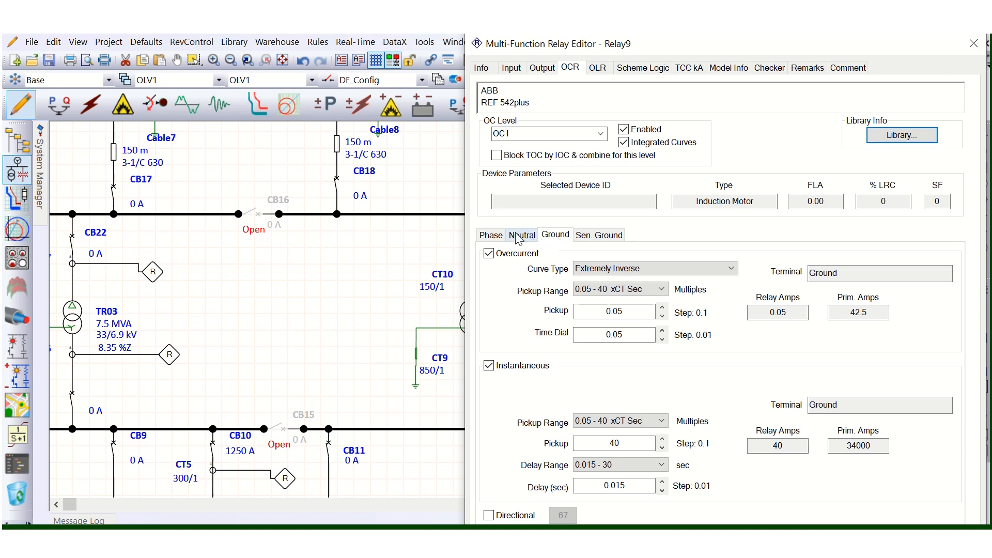
left_click(519, 237)
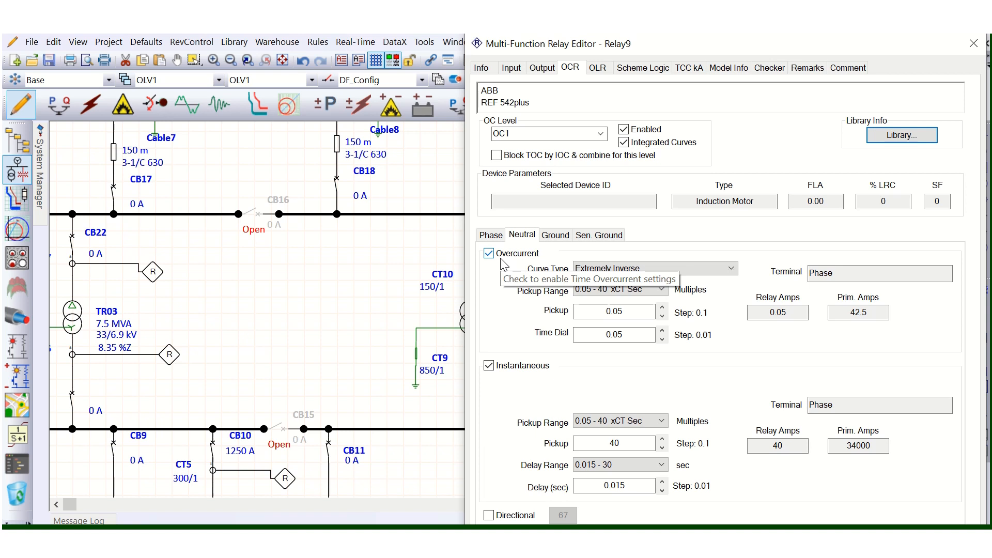
Recheck which CT feeds the relay's ground input terminal and its primary current.
left_click(511, 67)
left_click(568, 465)
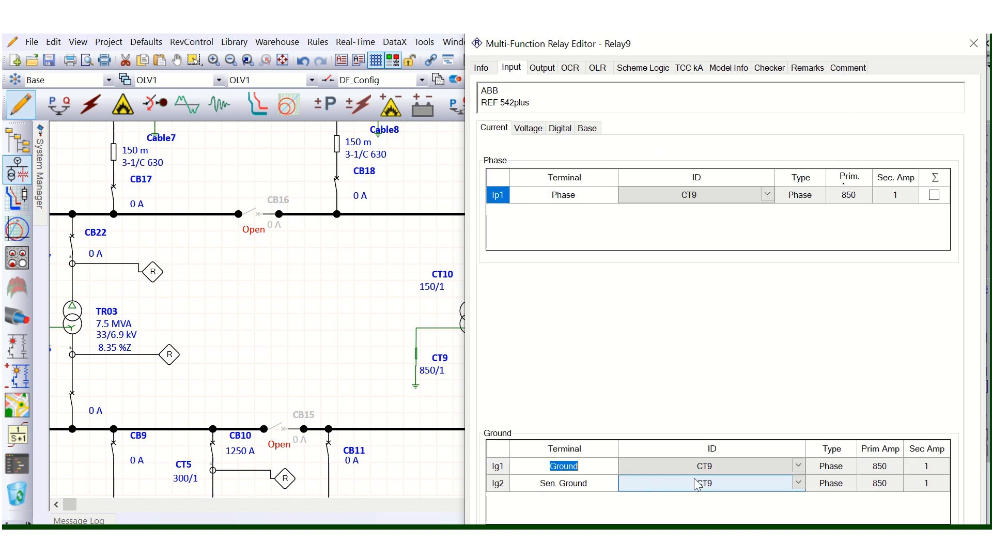
left_click(758, 466)
left_click(758, 466)
left_click(757, 465)
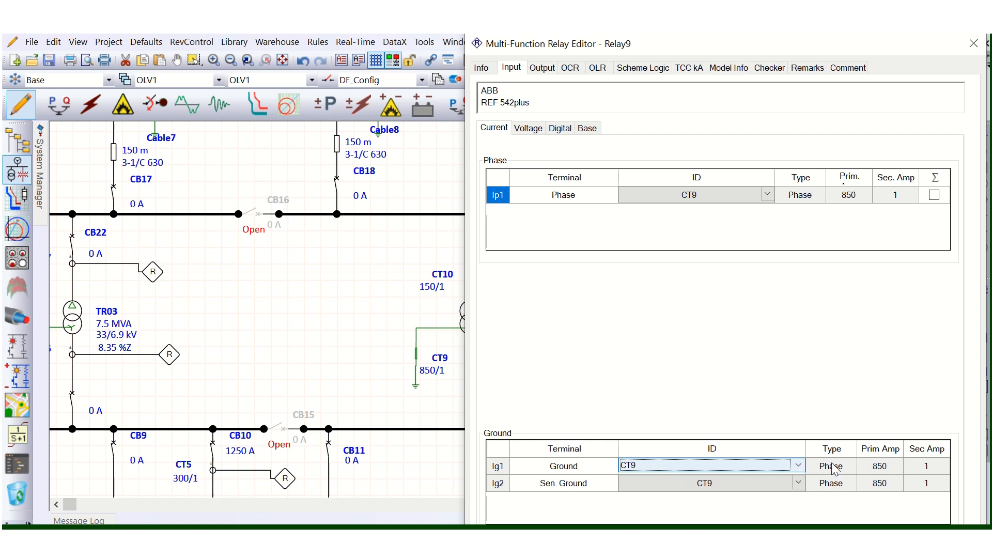
left_click(872, 465)
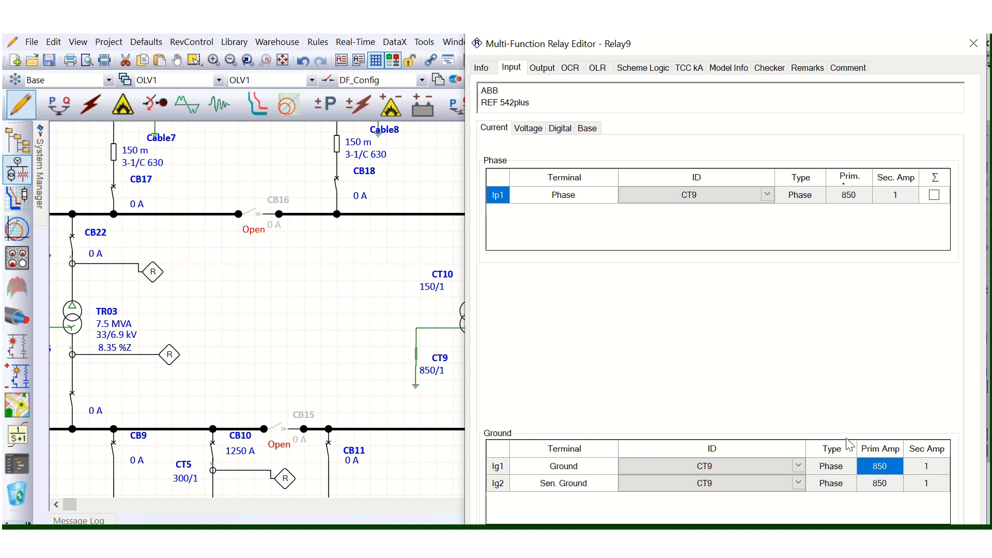
Disable the neutral instantaneous element, keep neutral overcurrent enabled, and set its curve type to Definite Time.
left_click(570, 68)
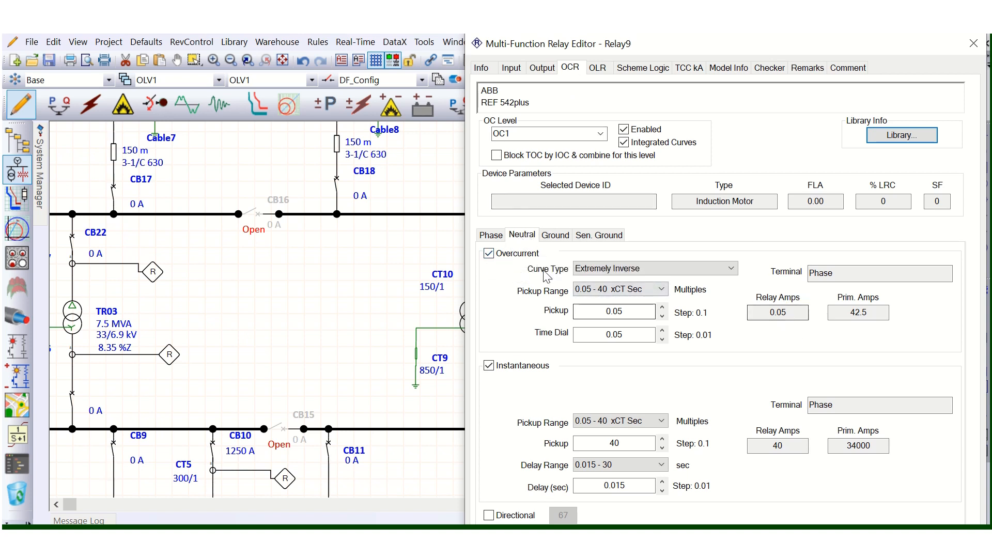
left_click(489, 253)
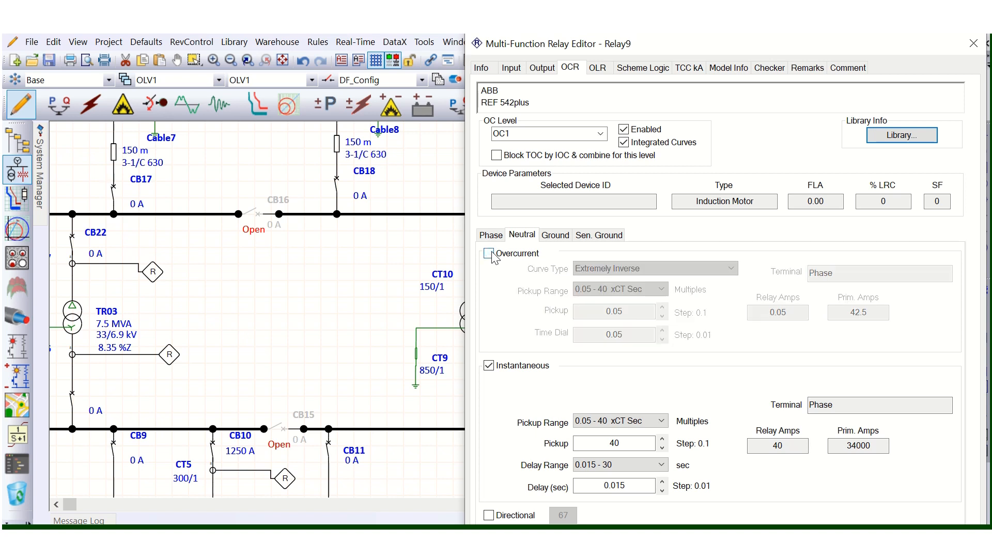
left_click(488, 366)
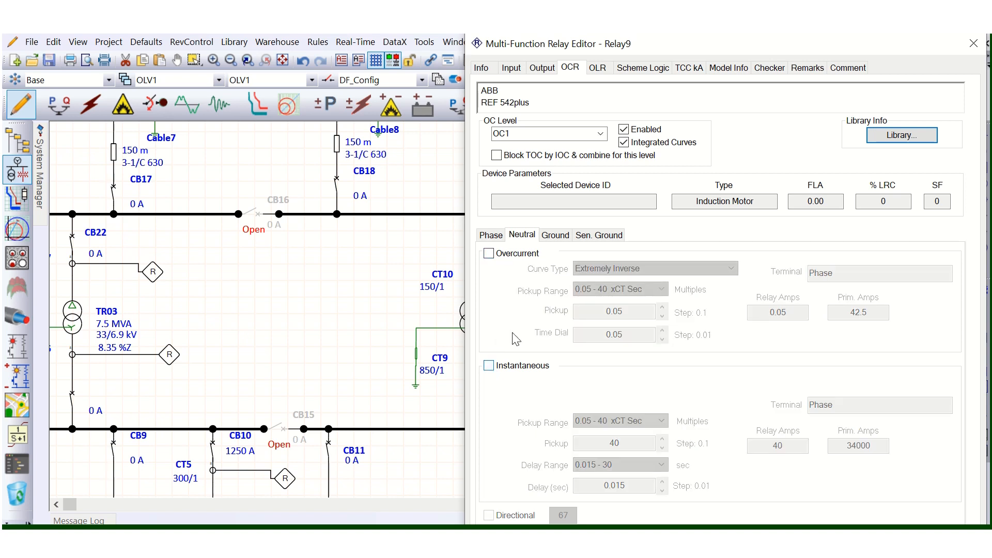
left_click(489, 253)
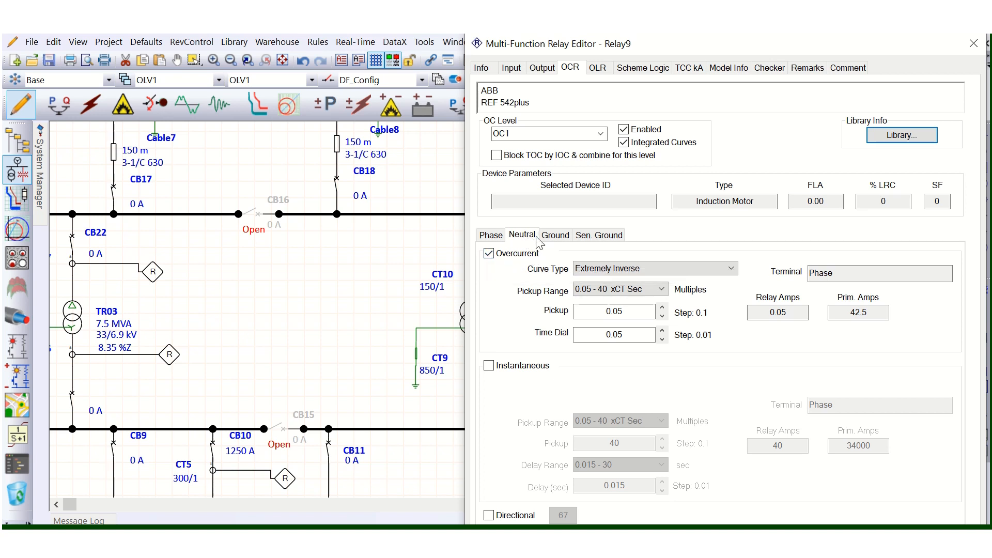
left_click(614, 268)
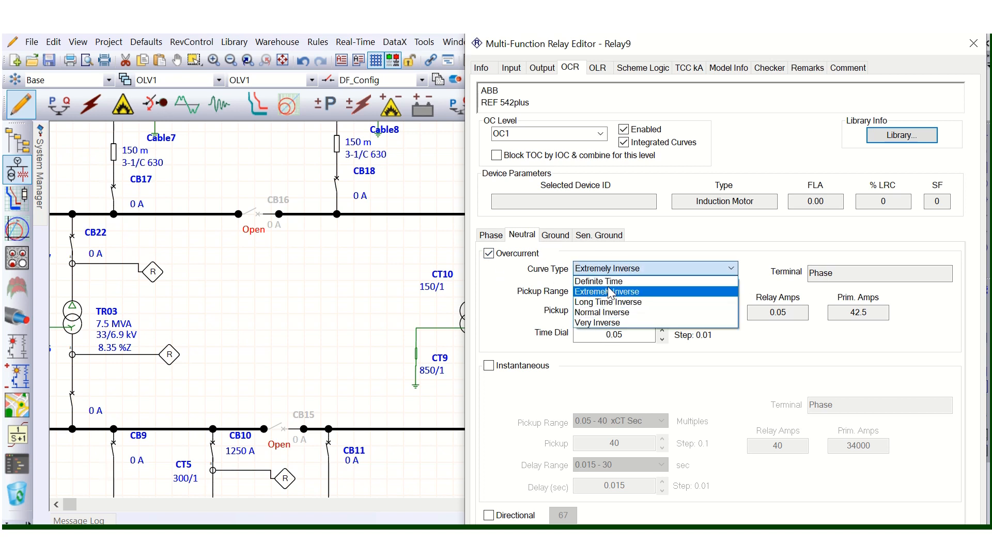
left_click(611, 282)
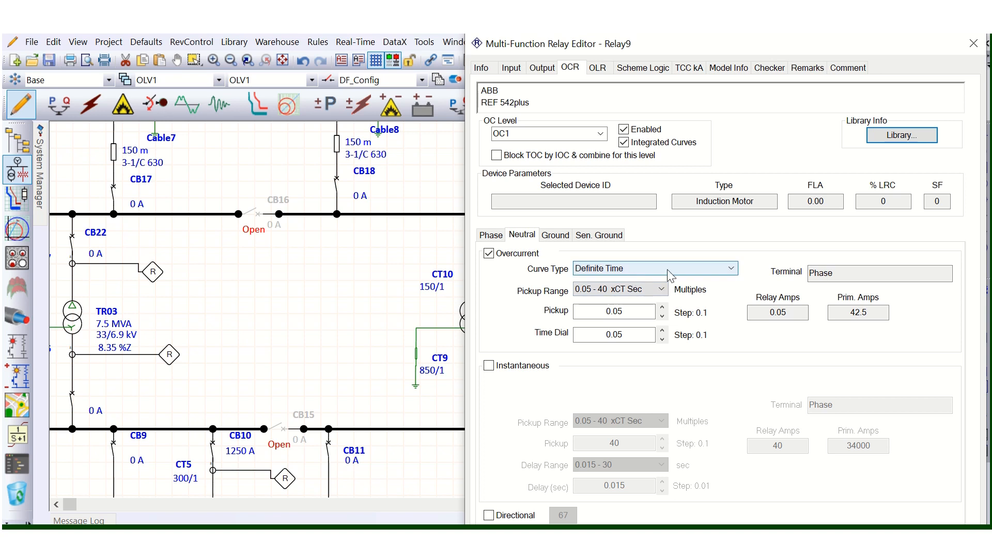
Check the available neutral pickup ranges and compare the neutral overcurrent settings with the phase settings.
left_click(661, 291)
left_click(661, 291)
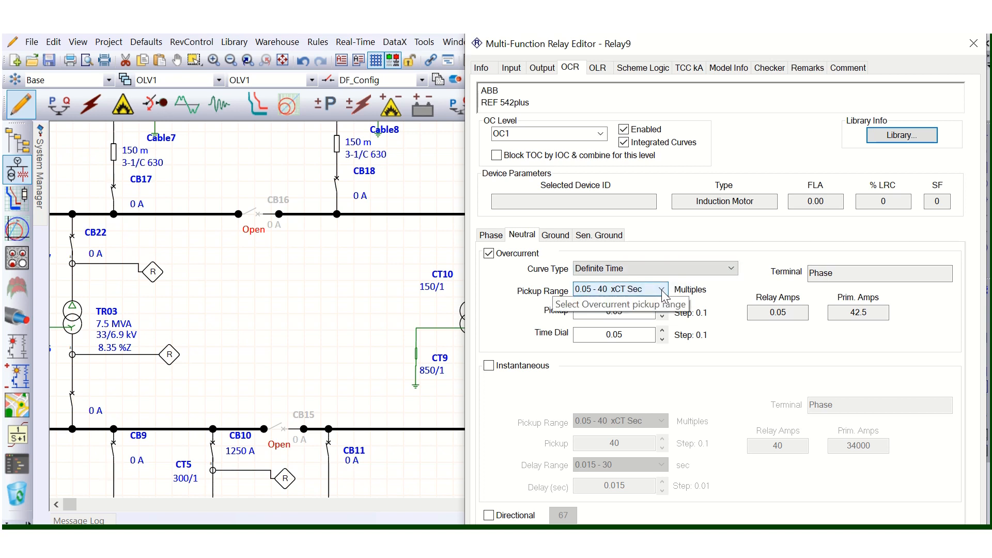
left_click(661, 290)
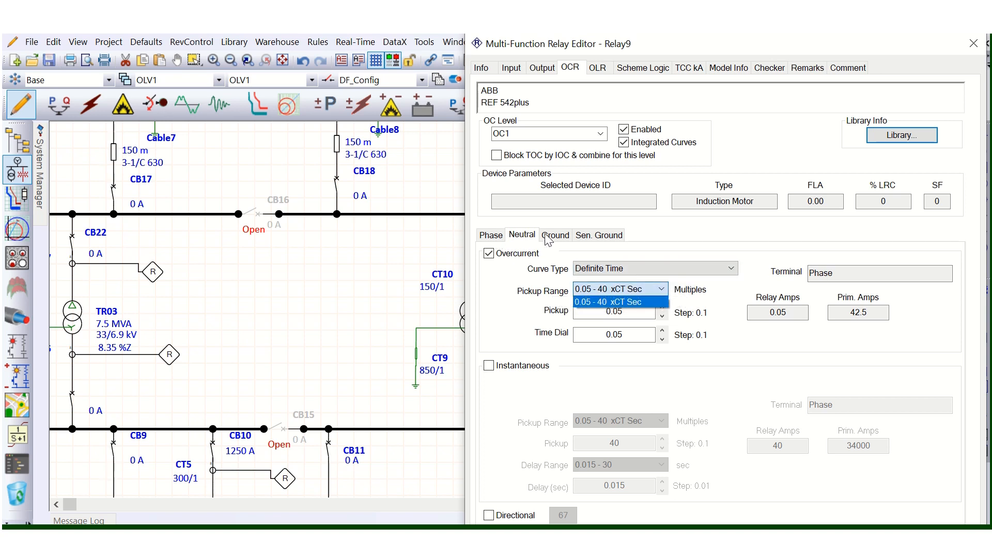
left_click(503, 235)
left_click(505, 236)
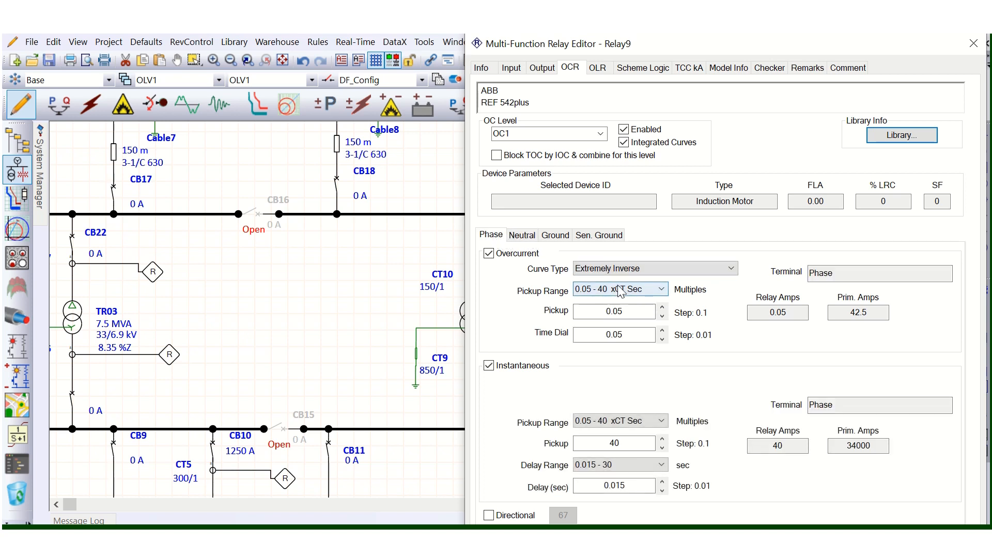
left_click(522, 235)
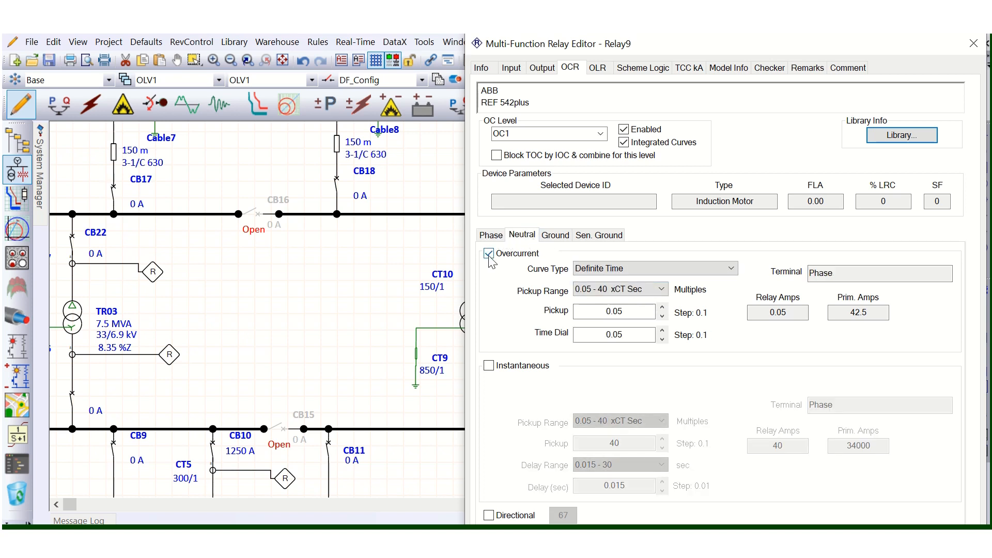
left_click(495, 240)
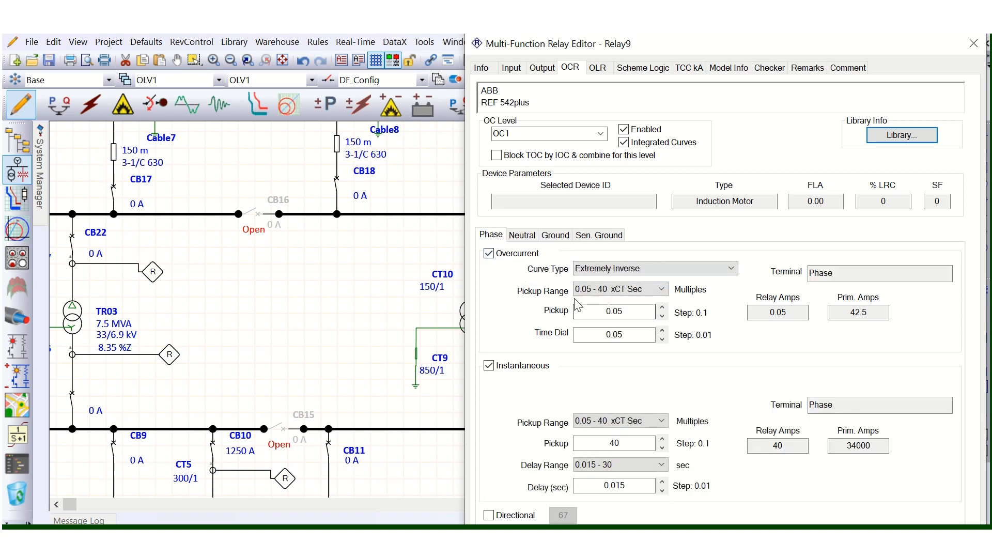
Set the neutral overcurrent pickup to 0.2.
left_click(520, 236)
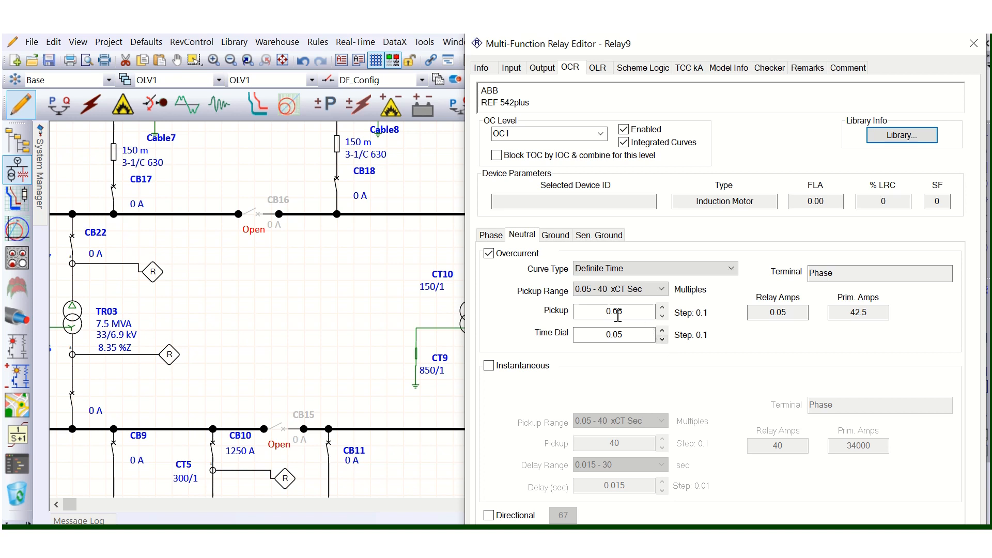
left_click(641, 314)
key("BackSpace")
key("BackSpace")
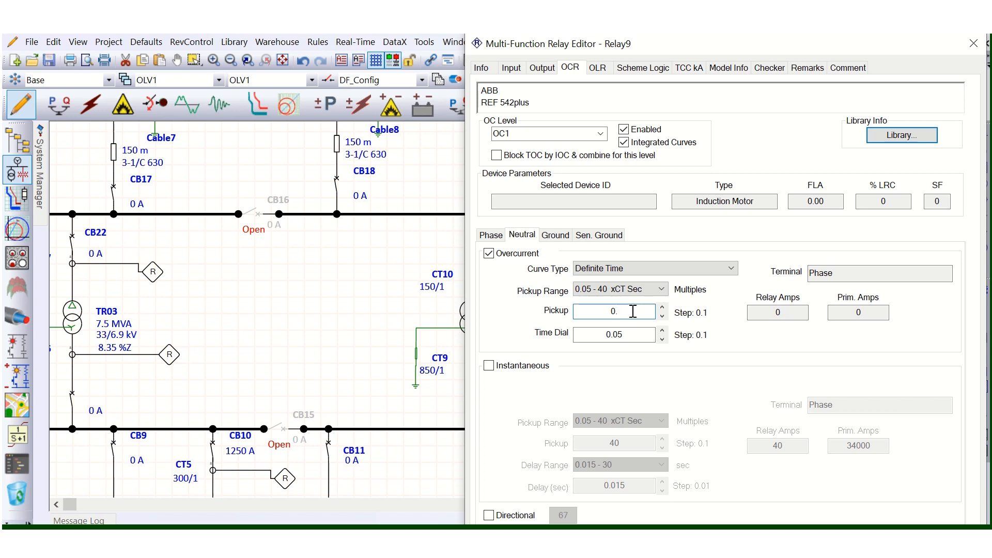
type("2")
Switch to the Calculator and place it beside the relay editor so the neutral overcurrent settings stay readable.
left_click_drag(635, 51, 487, 20)
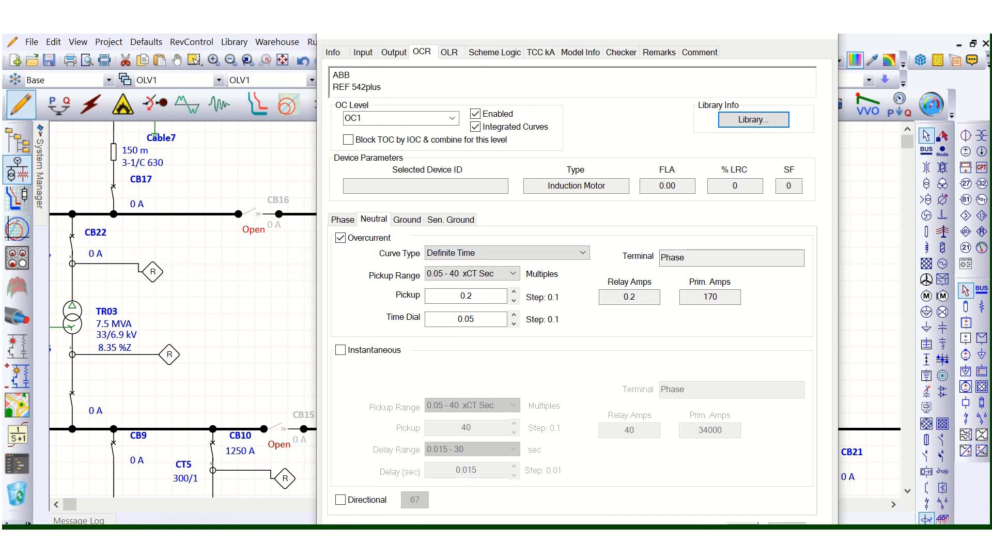
key("alt+Tab")
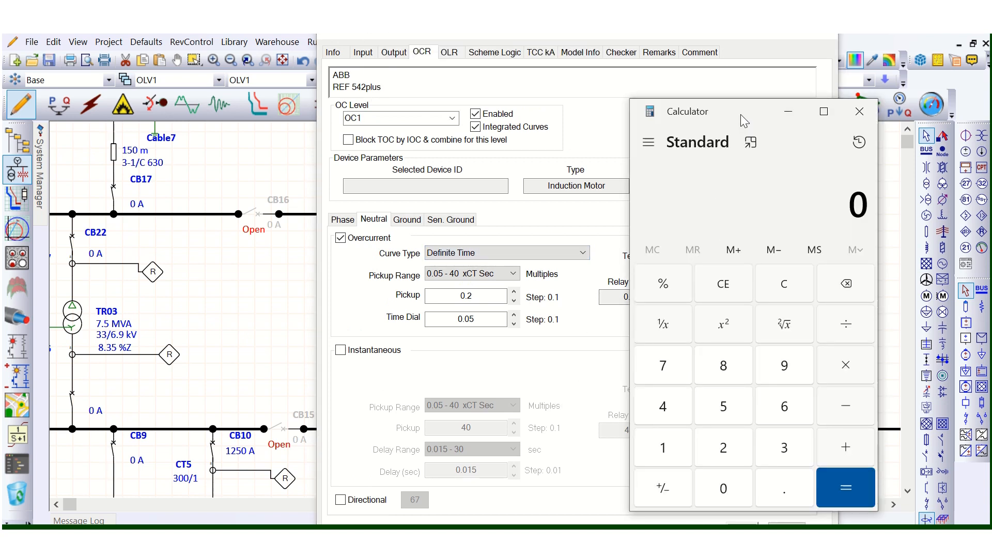
left_click_drag(740, 114, 776, 73)
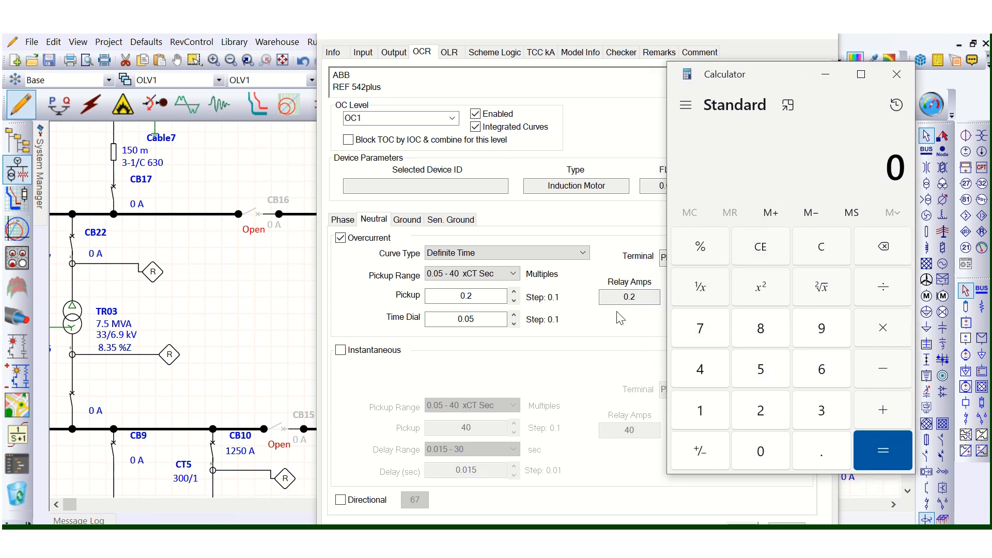
left_click_drag(767, 80, 216, 109)
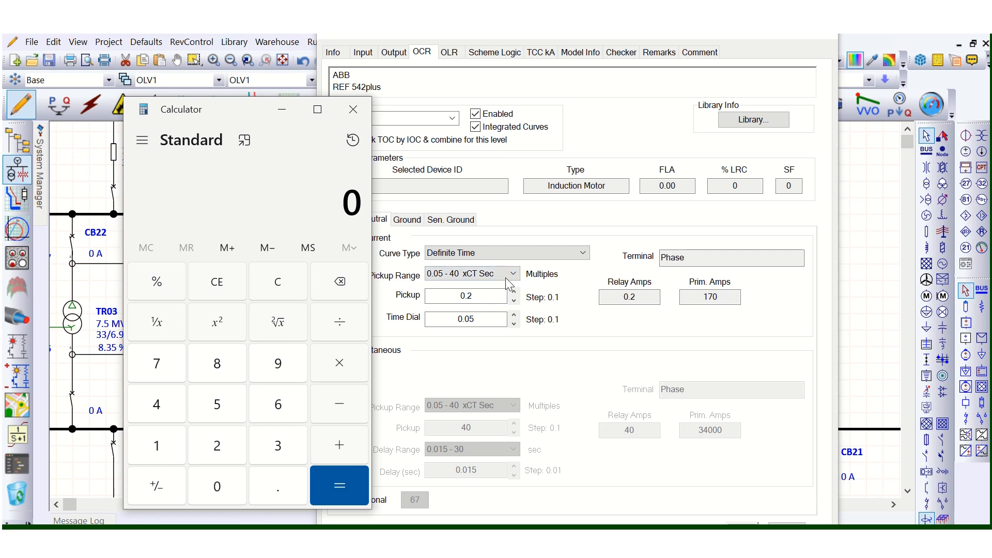
Check CT9's primary current in the relay's input data, multiply 850 by 0.2 in the Calculator, and return to the overcurrent settings.
left_click(363, 52)
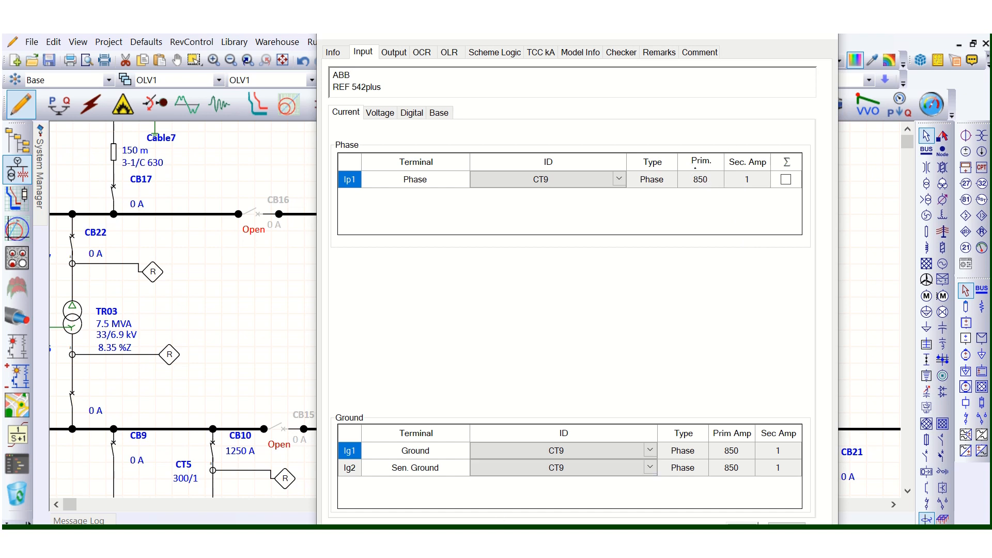
key("alt+Tab")
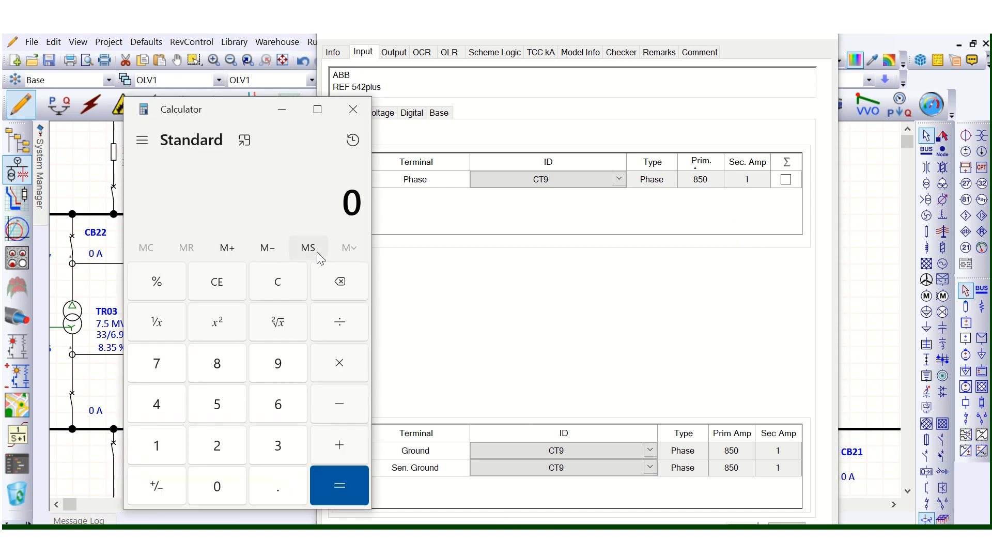
left_click(221, 370)
left_click(218, 410)
left_click(227, 483)
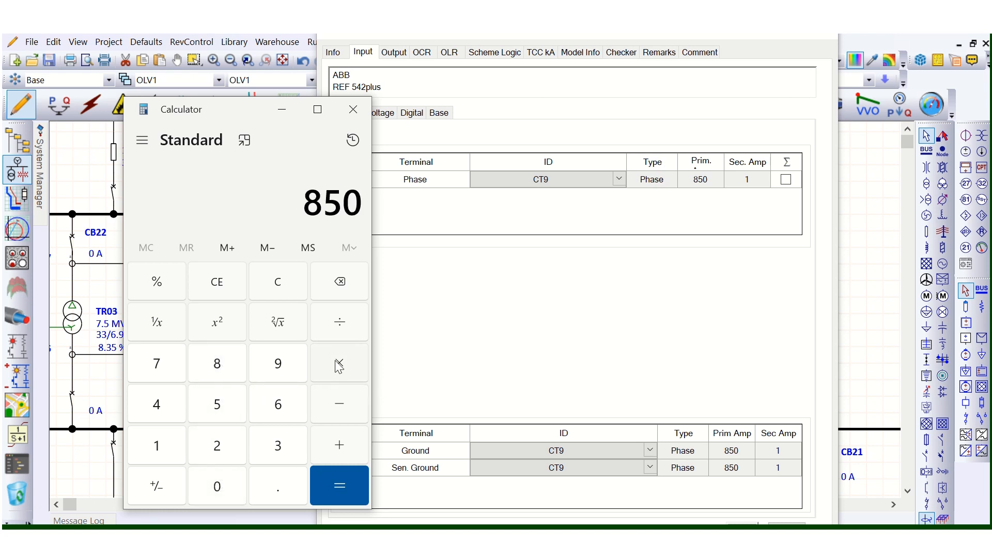
left_click(278, 491)
left_click(217, 446)
left_click(341, 491)
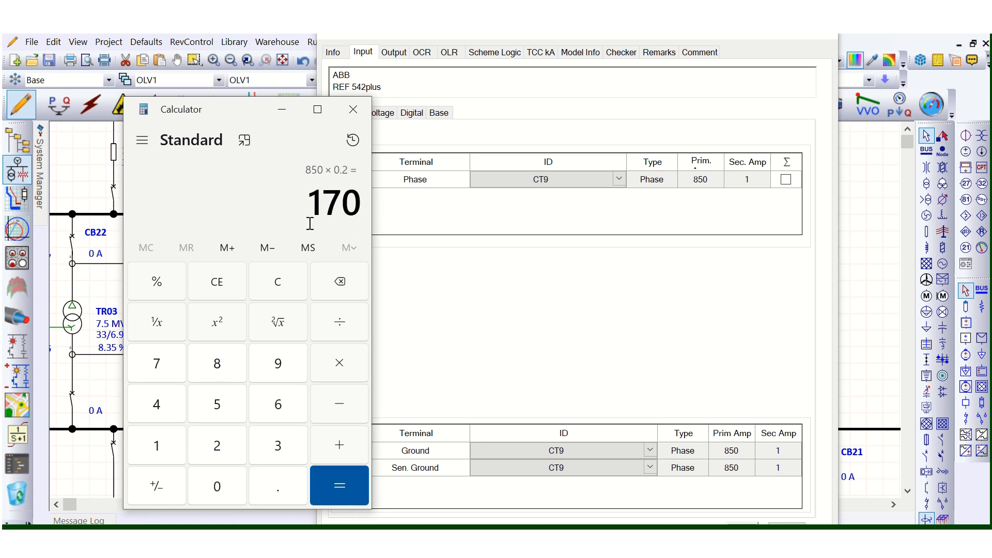
left_click(279, 111)
left_click(422, 52)
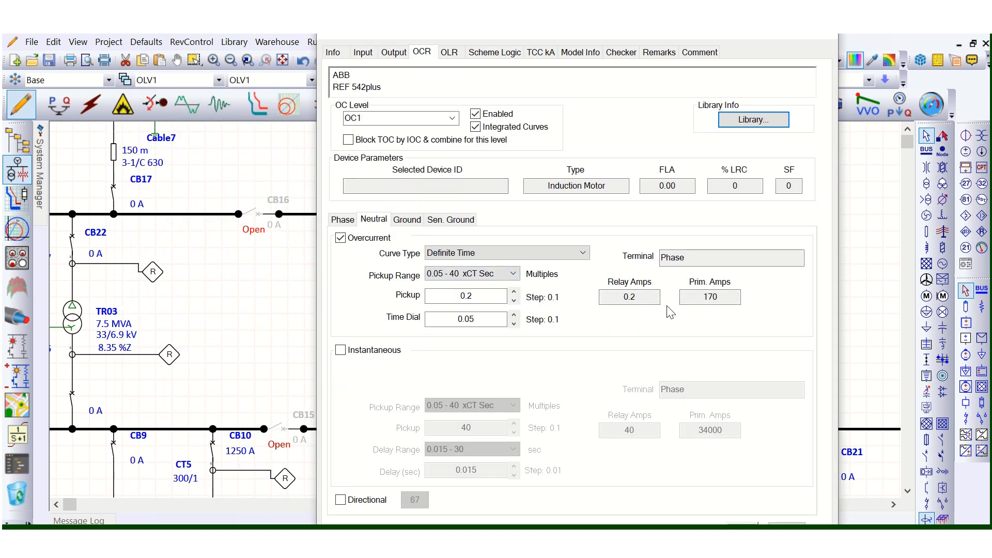
Compare the neutral pickup multiple with its primary amps and try appending 5 to the pickup.
left_click(471, 295)
left_click_drag(717, 296, 699, 298)
left_click(486, 297)
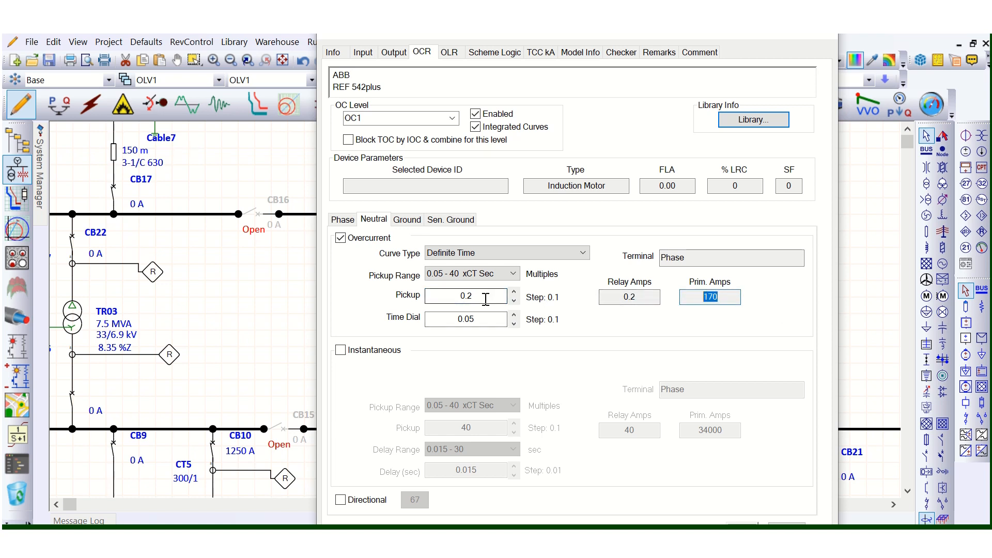
left_click_drag(485, 297, 463, 295)
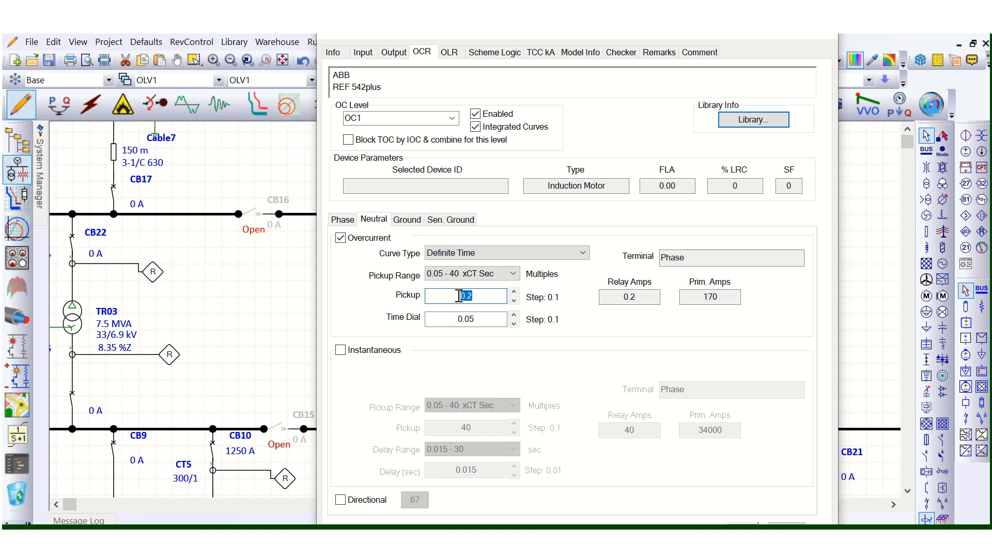
left_click(486, 295)
type("5")
key("BackSpace")
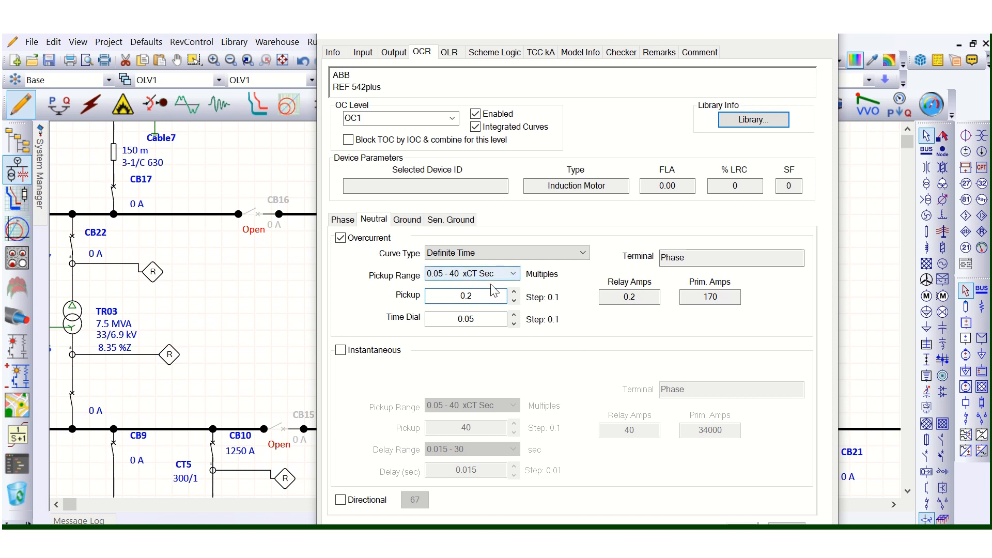
Set the neutral overcurrent time dial to 0.3, and briefly uncover the TR04 relays in the one-line diagram.
left_click(482, 316)
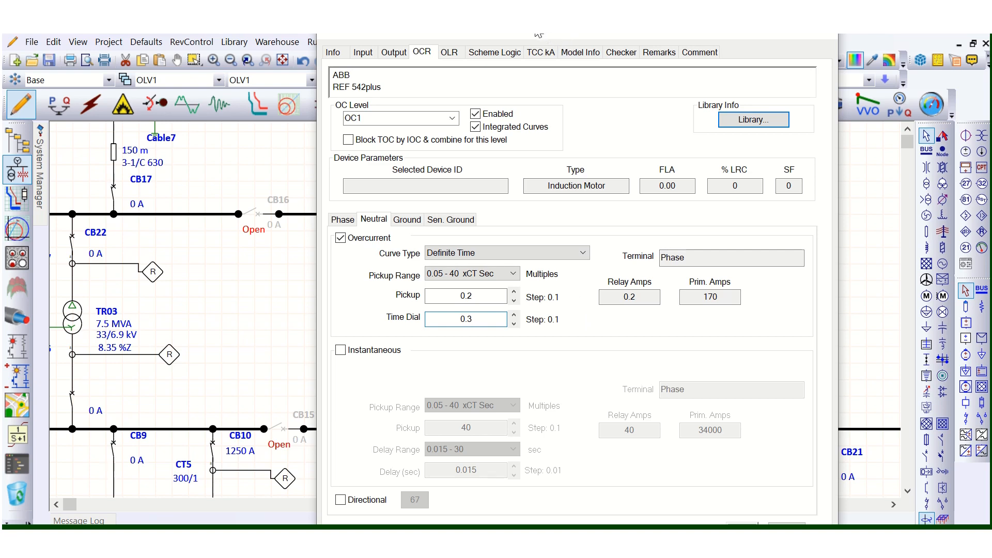
left_click_drag(537, 35, 125, 52)
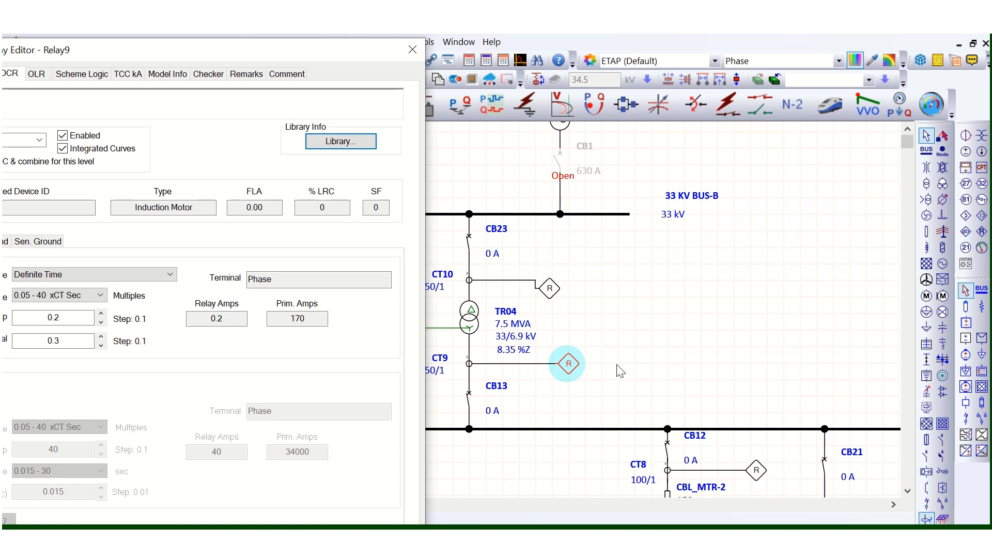
left_click_drag(289, 56, 708, 37)
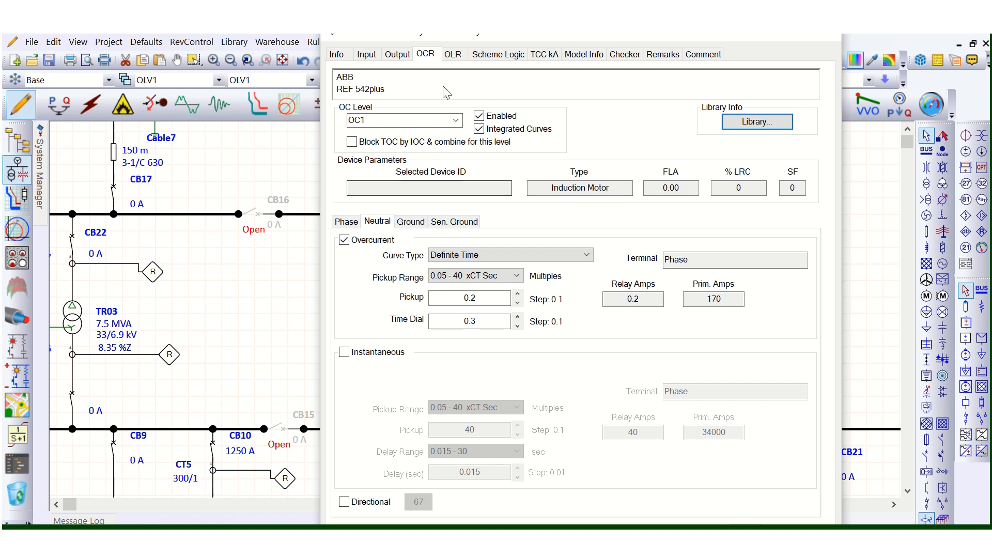
Leave the ground overcurrent and instantaneous elements disabled, and reposition the editor to inspect TR04's neutral grounding in the diagram.
left_click(412, 222)
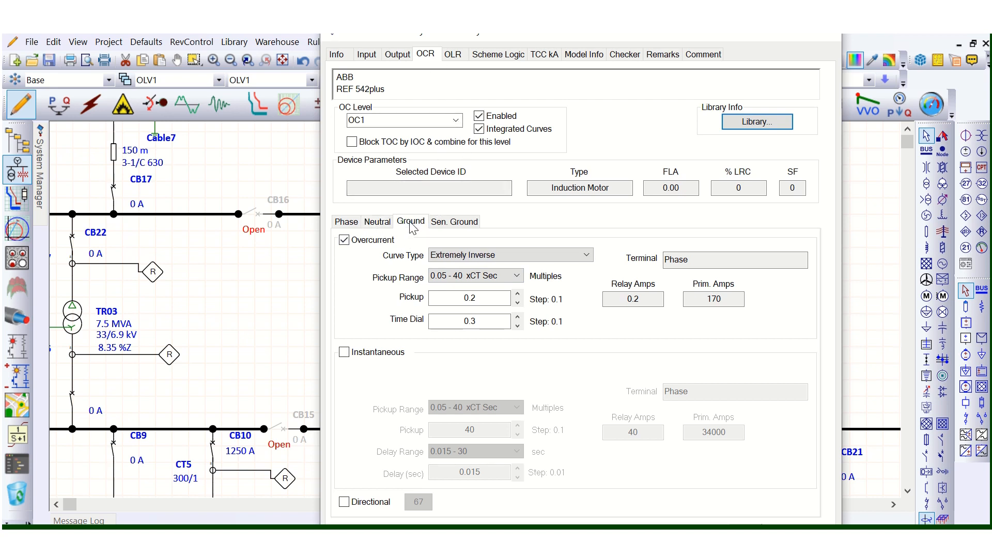
left_click(344, 240)
left_click(344, 353)
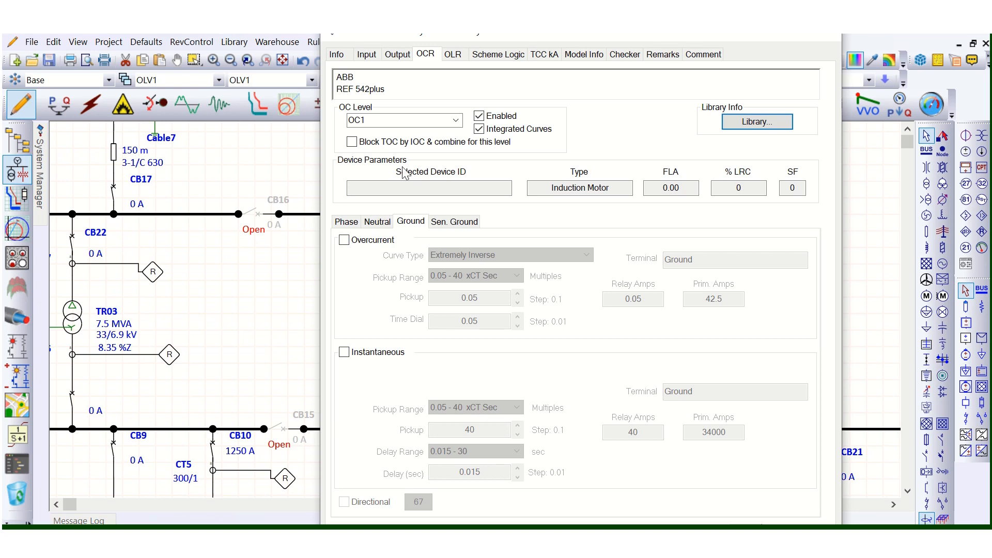
left_click_drag(477, 31, 656, 64)
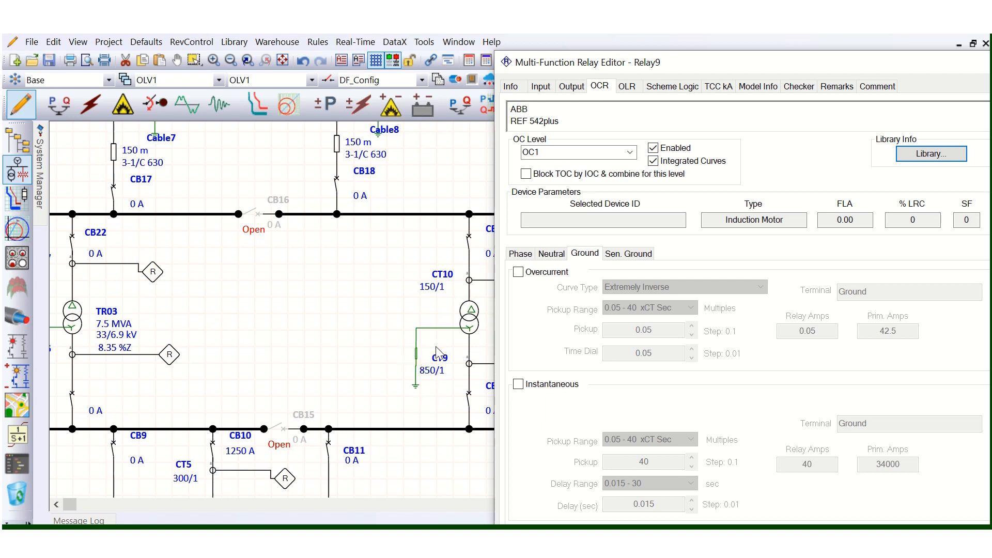
left_click_drag(693, 61, 678, 33)
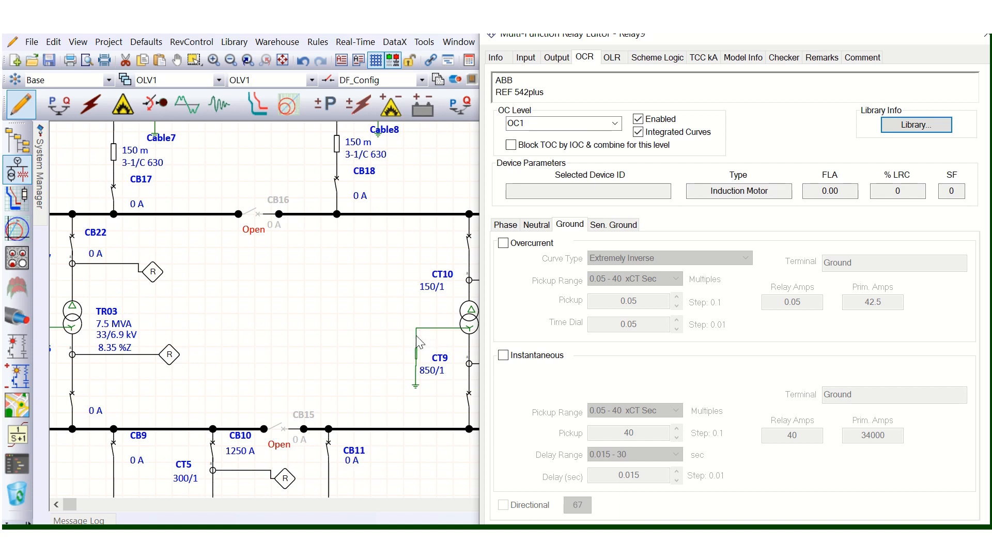
left_click_drag(640, 40, 734, 42)
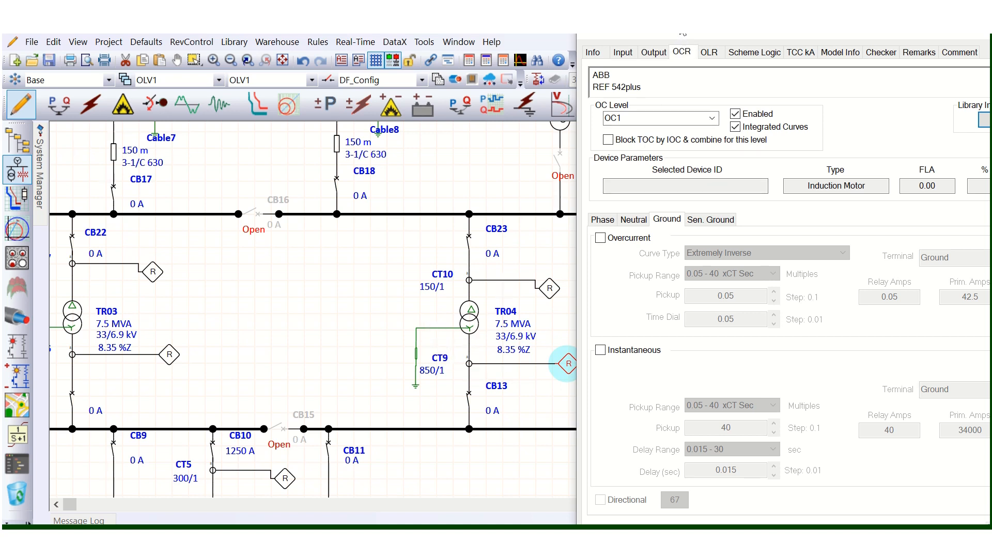
left_click_drag(665, 41, 299, 54)
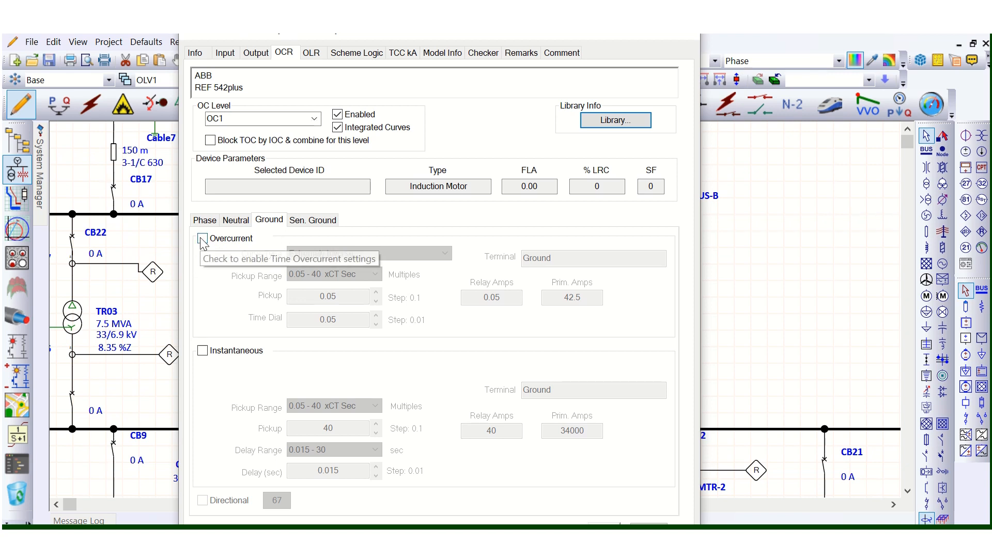
Leave the sensitive ground instantaneous element disabled, and close the CT9 relay editor after reviewing the ground and neutral settings.
left_click(315, 222)
left_click(202, 350)
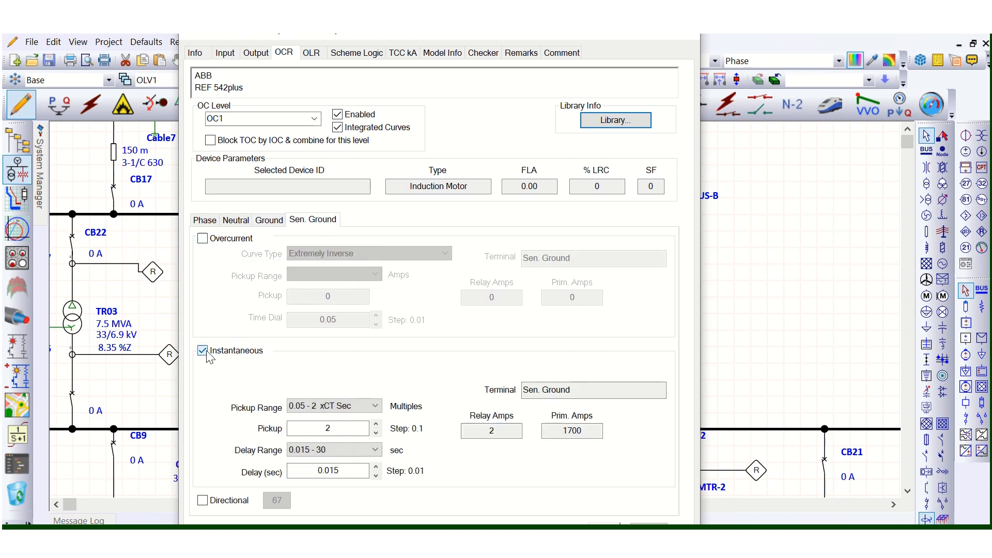
left_click(202, 350)
left_click(269, 219)
left_click(236, 221)
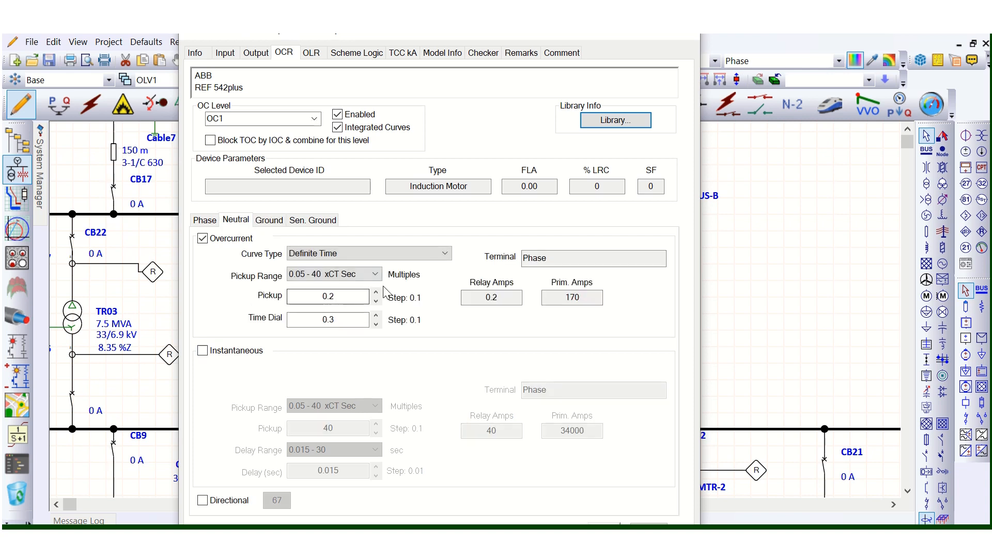
left_click(262, 224)
left_click(235, 222)
left_click(650, 527)
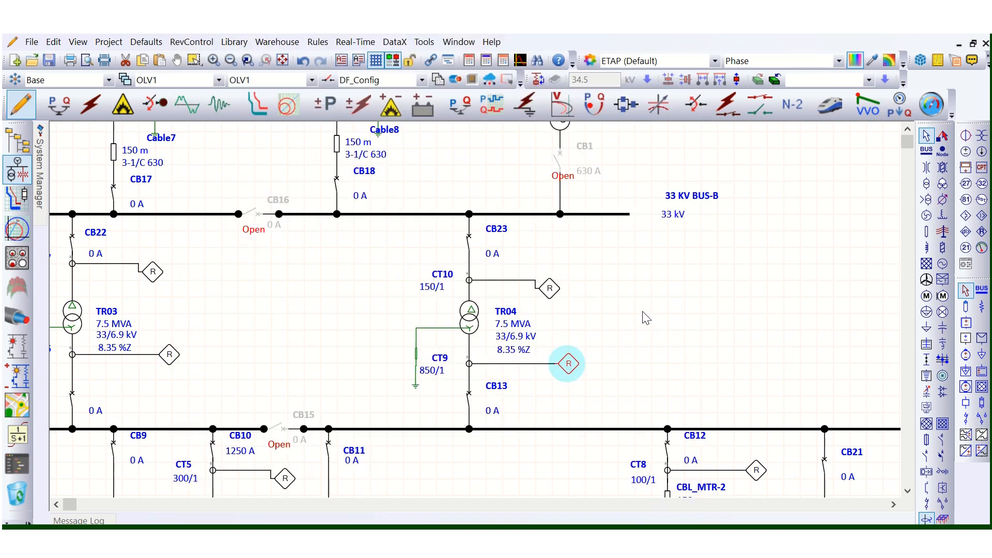
Open the editor of the CT10 relay above TR04 and check which CT feeds its phase and ground input terminals.
scroll(643, 317, "down", 4)
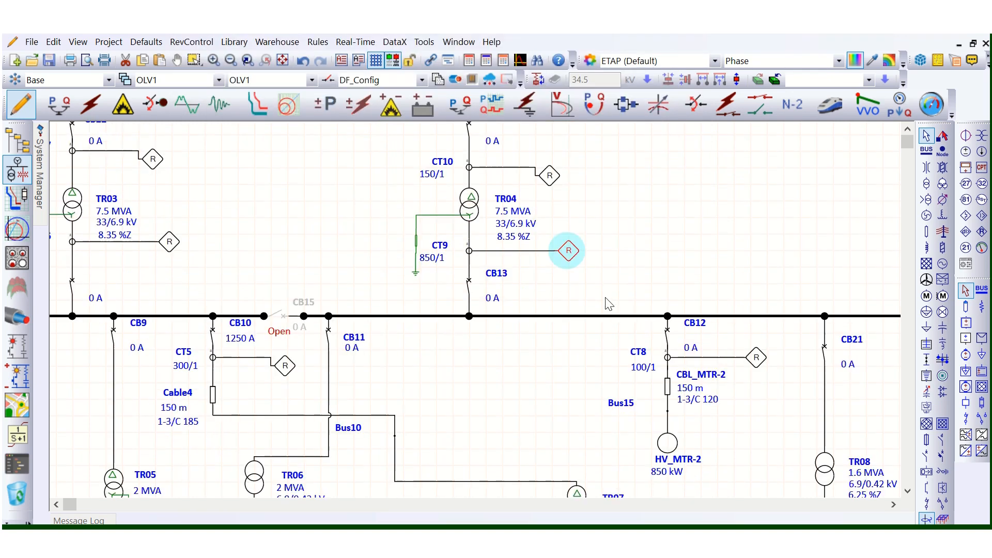
scroll(575, 282, "up", 2)
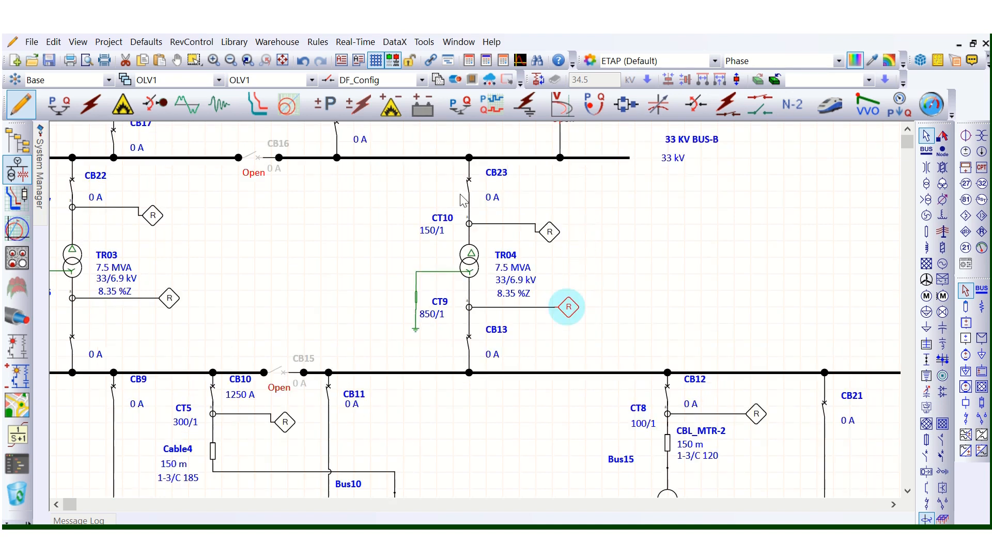
double_click(550, 234)
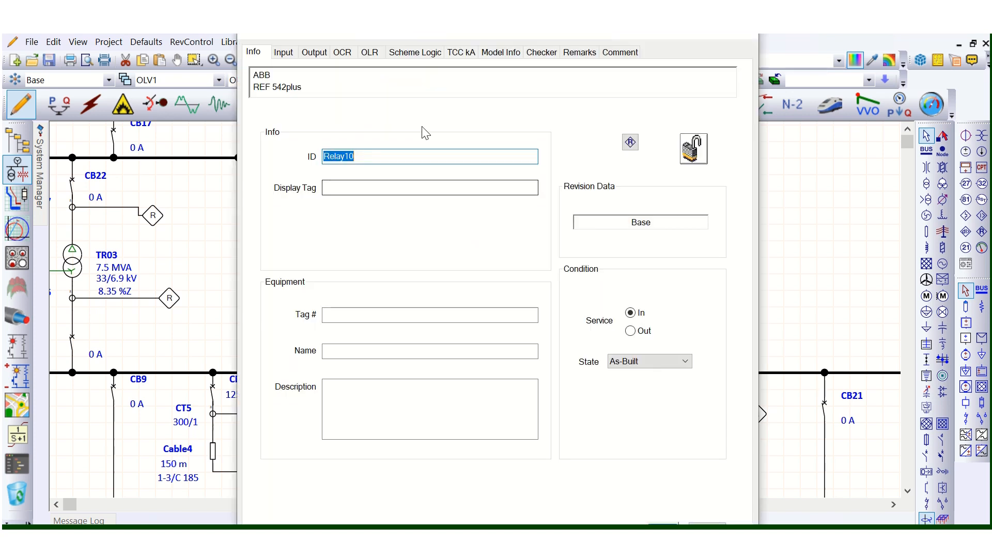
left_click(293, 54)
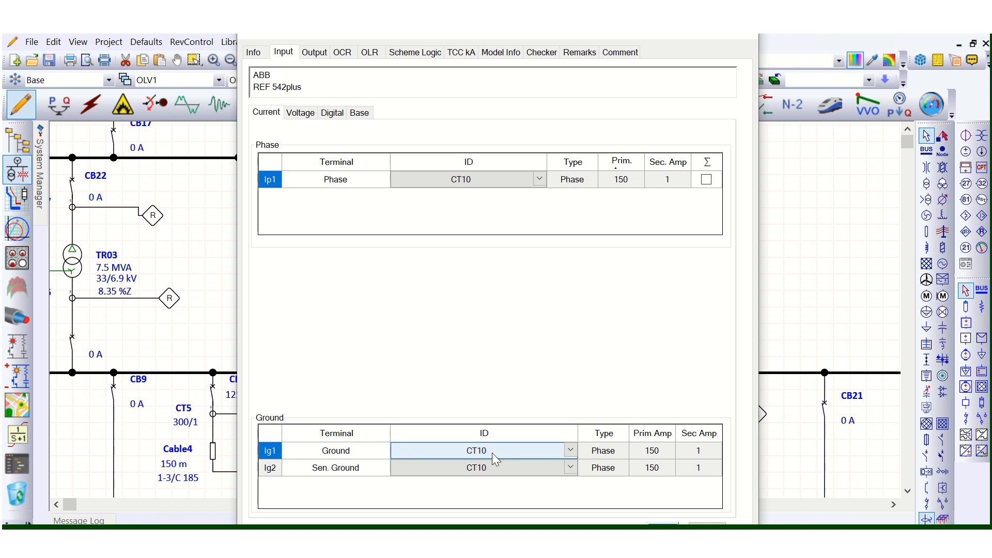
left_click(573, 450)
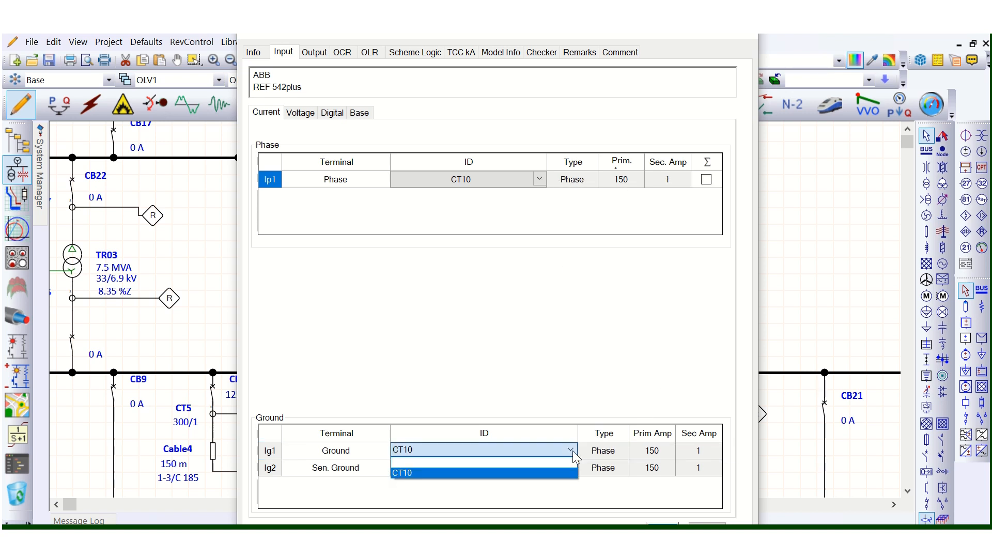
left_click(573, 451)
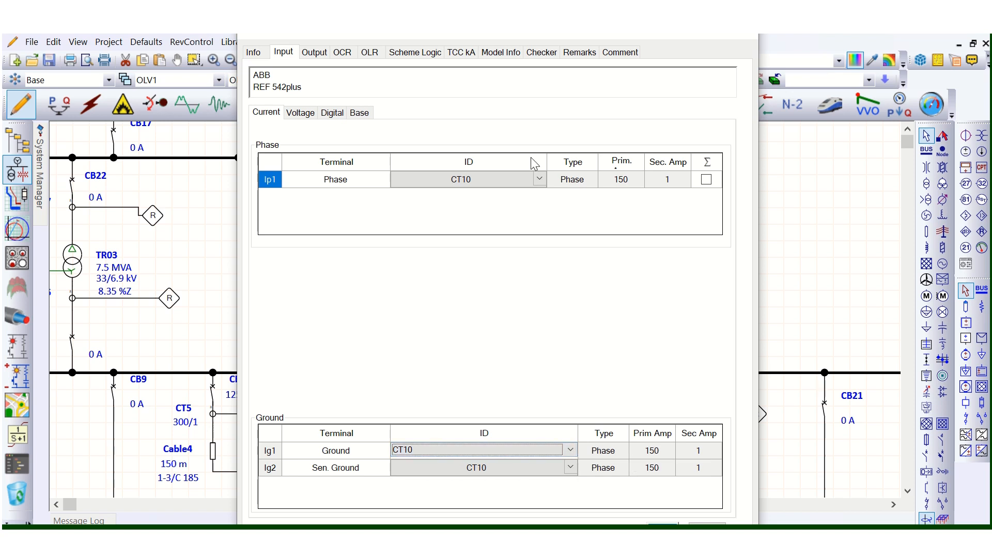
left_click_drag(449, 39, 404, 38)
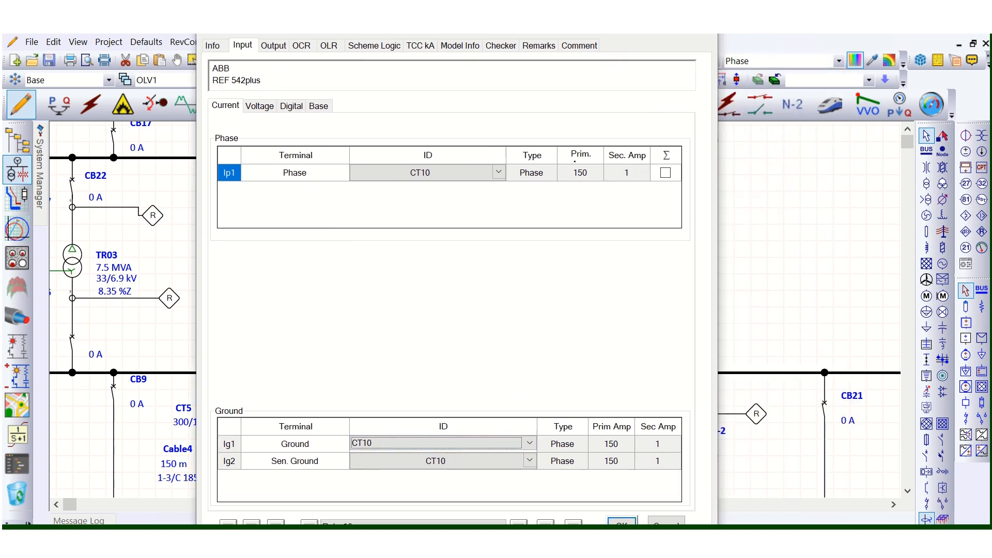
Toggle the CT10 relay's phase instantaneous element, and enable neutral overcurrent with the Definite Time curve type.
left_click(299, 58)
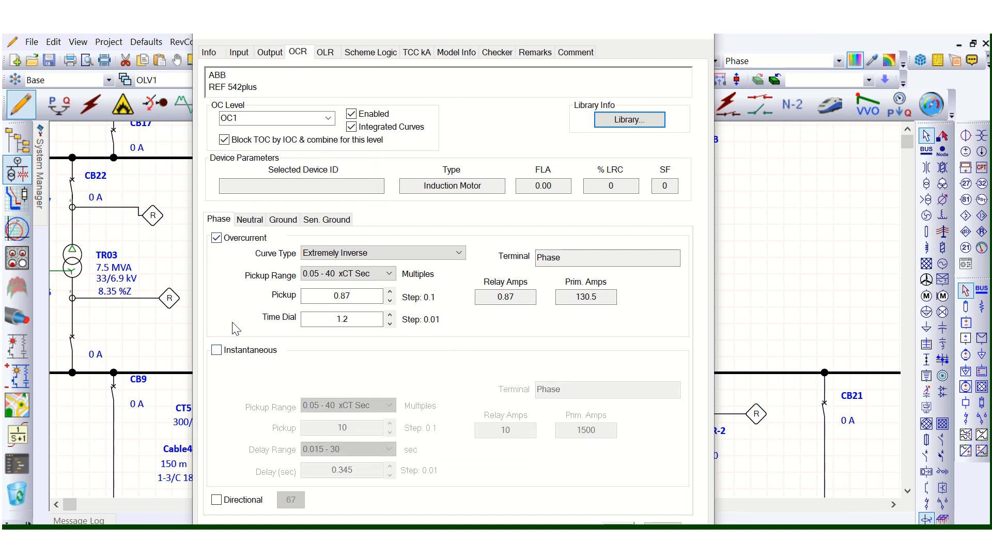
left_click(217, 352)
left_click(249, 219)
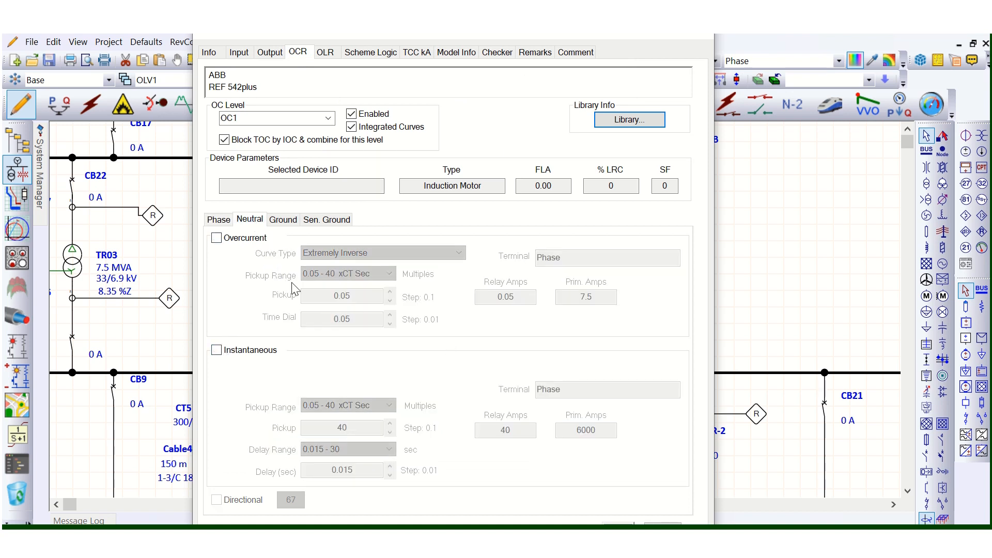
left_click(217, 241)
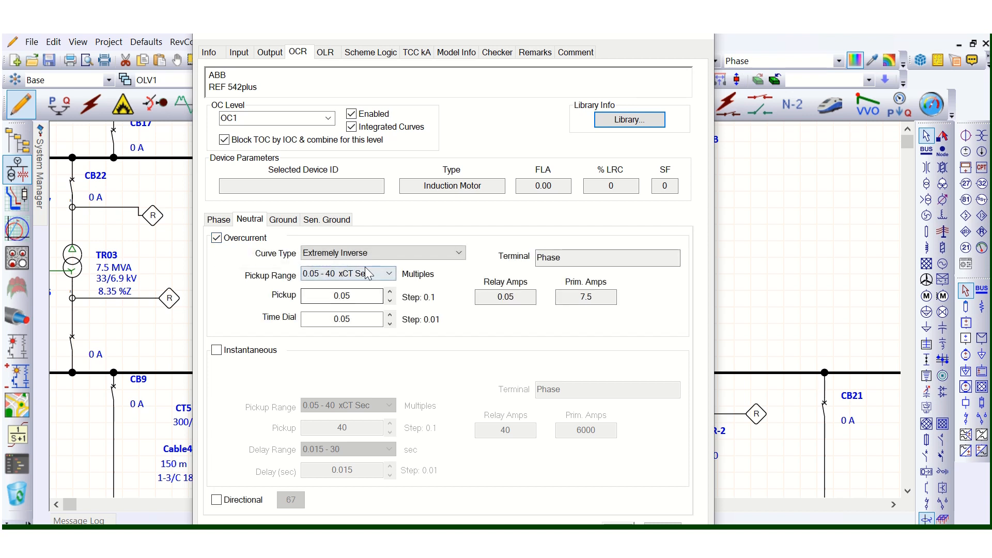
left_click(387, 253)
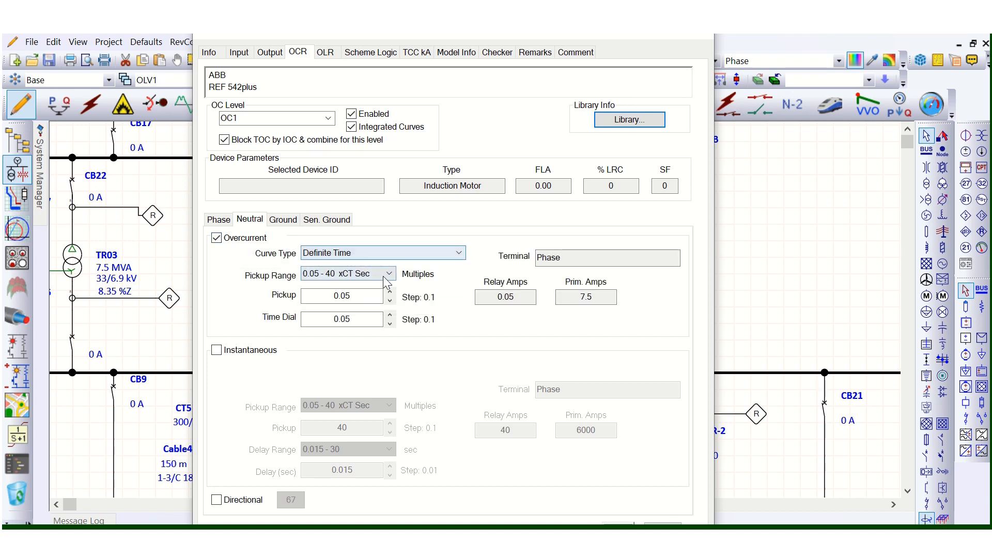
Set the CT10 relay's neutral overcurrent time dial to 0.6 and pickup to 0.2.
left_click(365, 318)
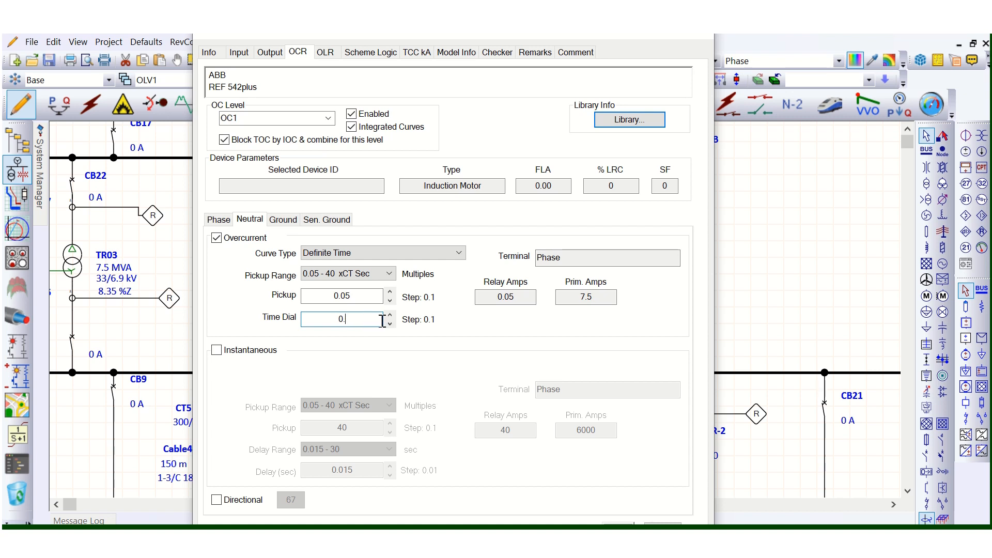
left_click(364, 296)
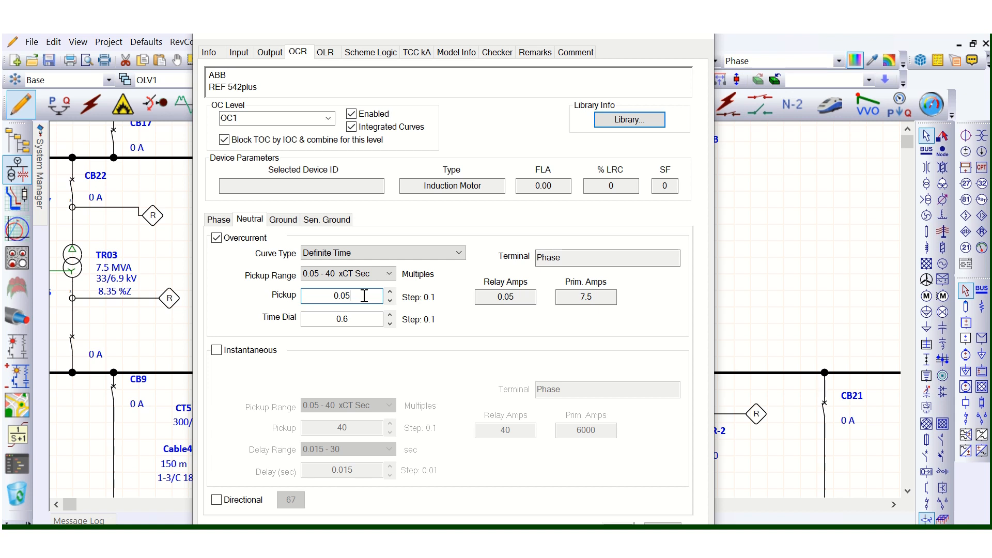
key("BackSpace")
key("BackSpace")
type("2")
Review the CT10 relay's ground and sensitive ground elements, and return to its neutral settings with overcurrent kept enabled.
left_click(291, 221)
left_click(316, 222)
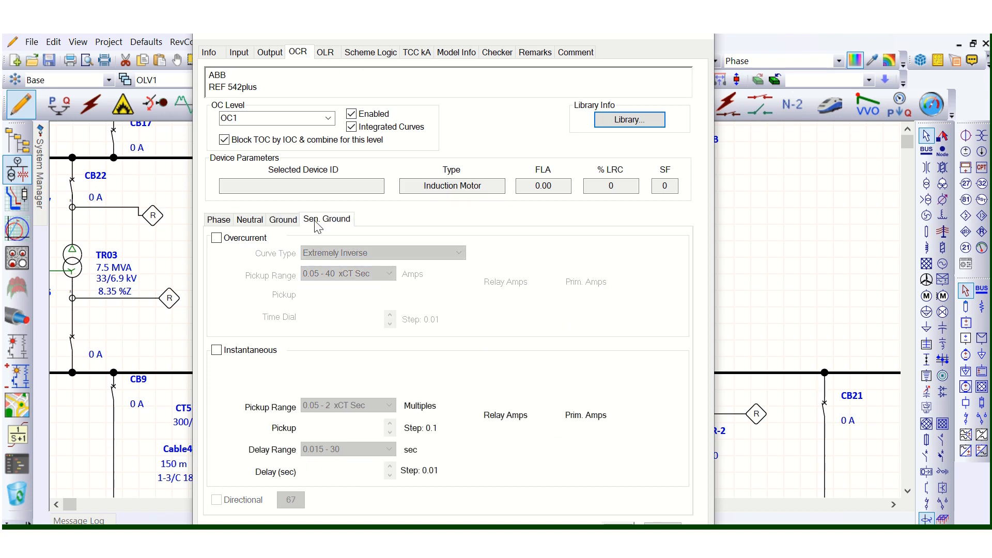
left_click(283, 220)
left_click(249, 220)
left_click(216, 237)
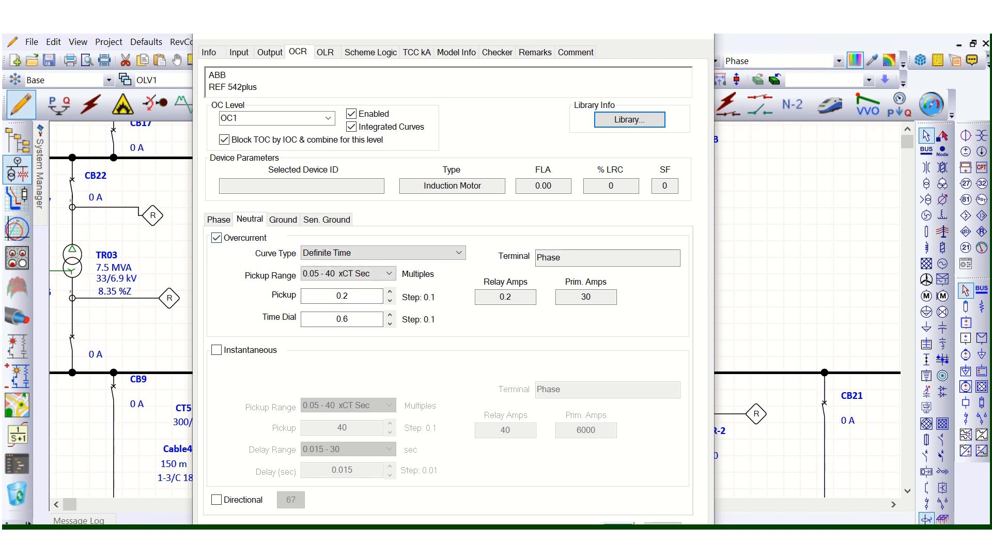
Accept the CT10 relay's settings, open the editor of Relay8 at CT8, and check which CT feeds its phase and ground inputs.
left_click(618, 524)
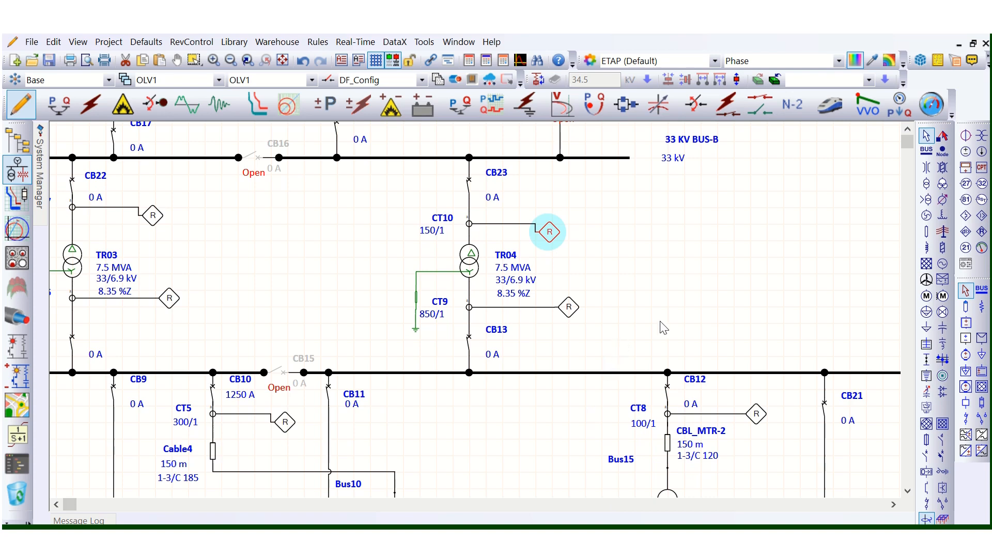
left_click(756, 415)
scroll(708, 377, "down", 3)
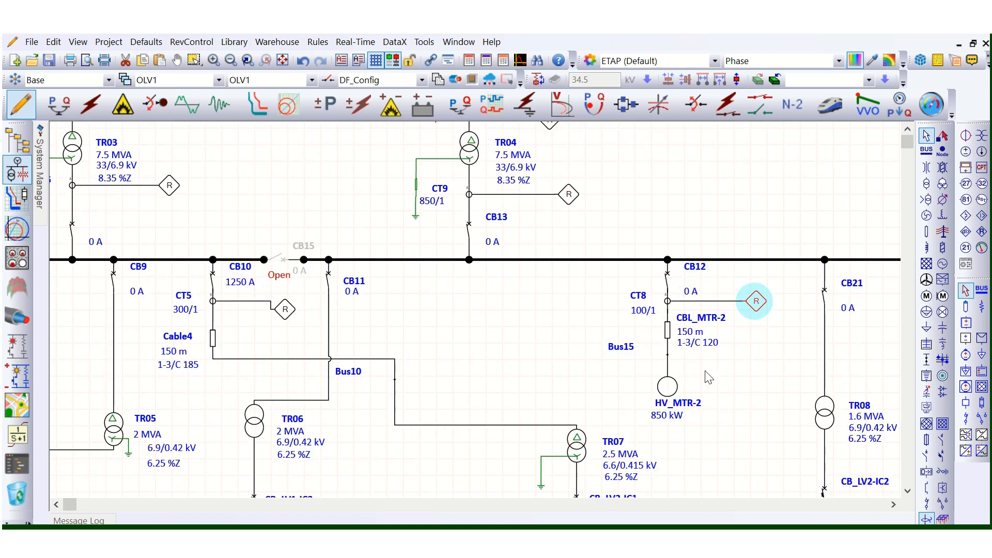
scroll(700, 397, "up", 1)
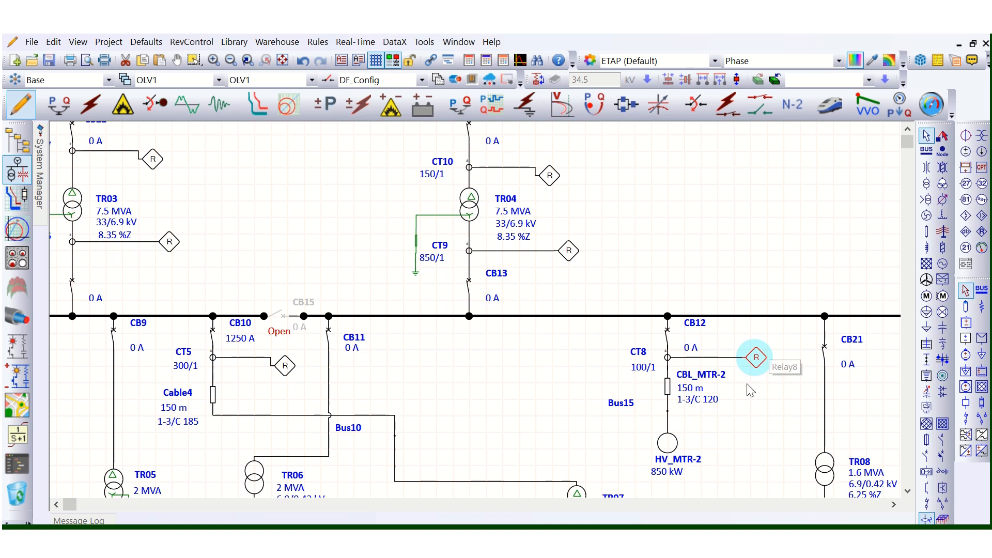
double_click(757, 358)
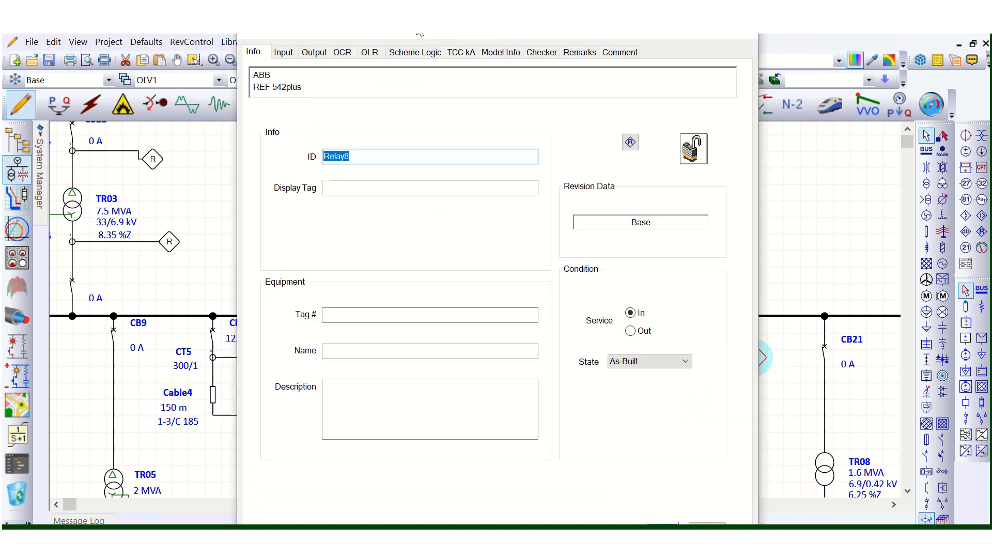
left_click(284, 53)
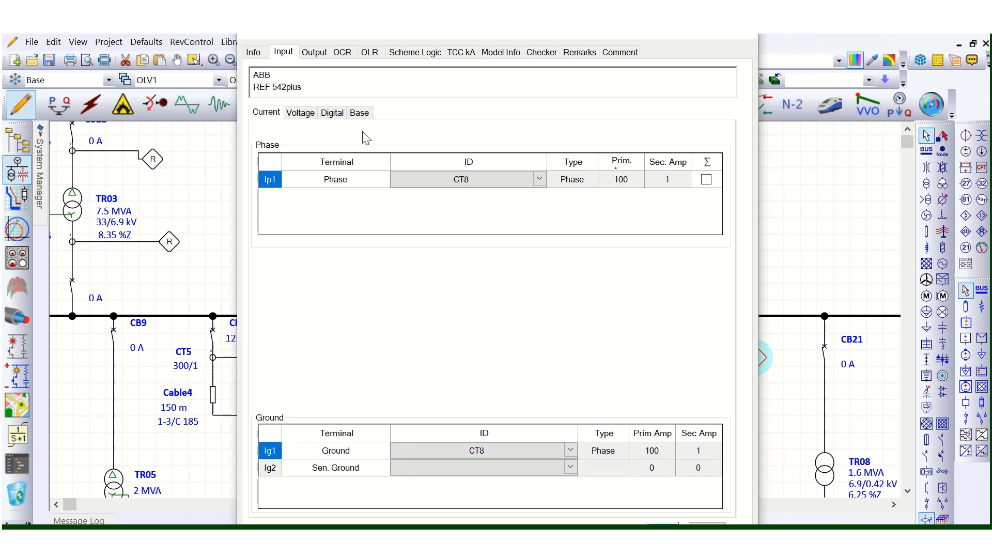
Enable Relay8's neutral overcurrent element with the Definite Time curve type.
left_click(343, 54)
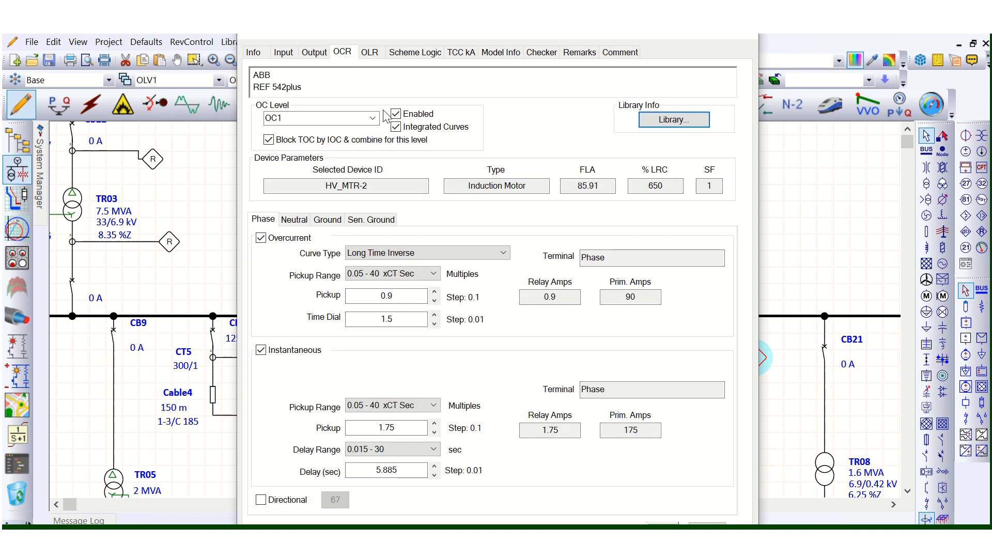
left_click(294, 220)
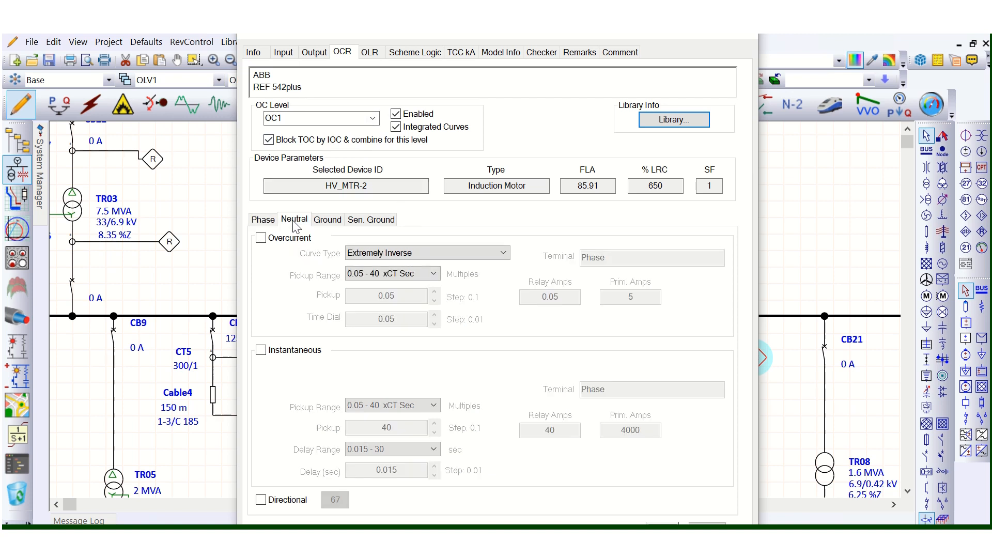
left_click(261, 237)
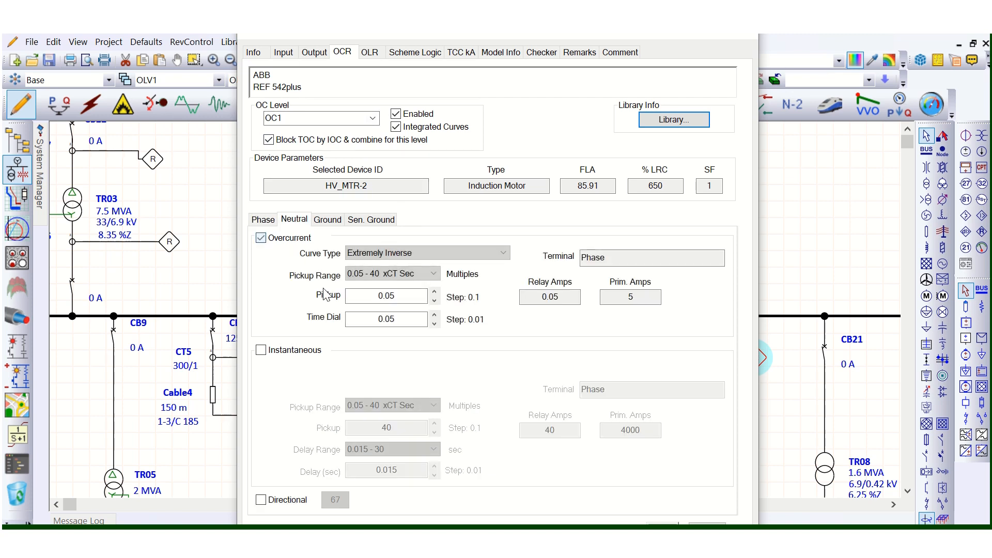
left_click(392, 252)
left_click(394, 266)
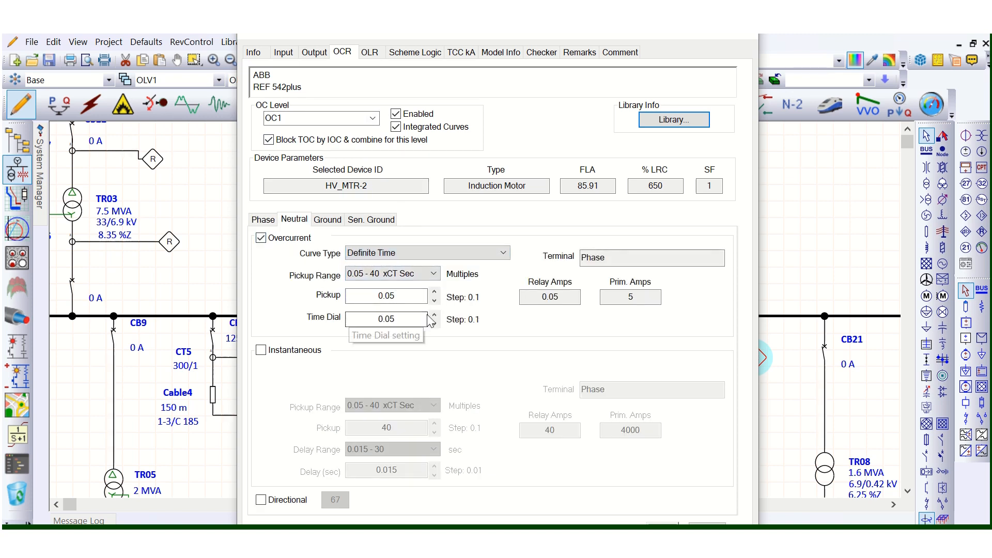
Set Relay8's neutral overcurrent pickup to 0.1, keep its time dial at 0.05, and accept the relay settings.
left_click(404, 296)
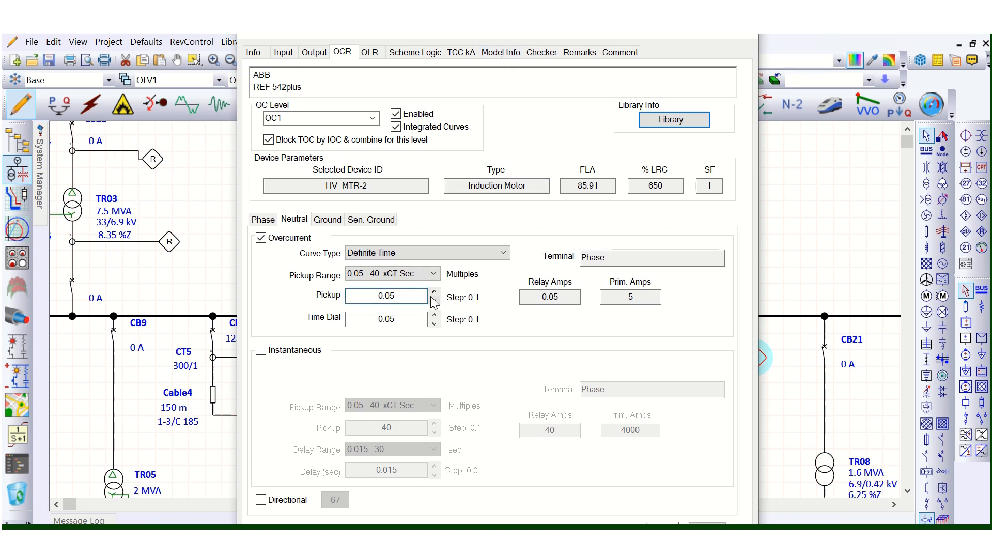
key("BackSpace")
type("1")
left_click(414, 321)
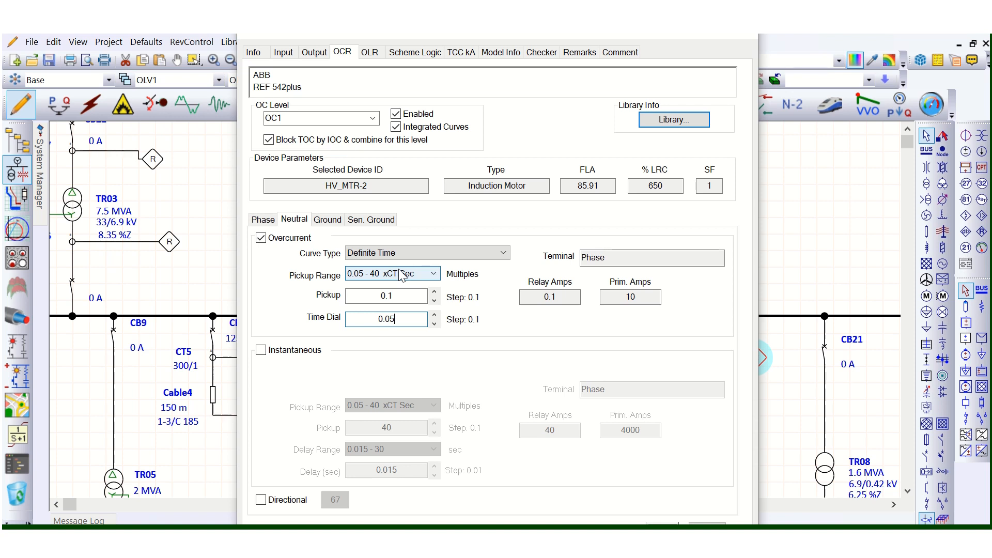
left_click_drag(401, 318, 371, 318)
left_click(415, 322)
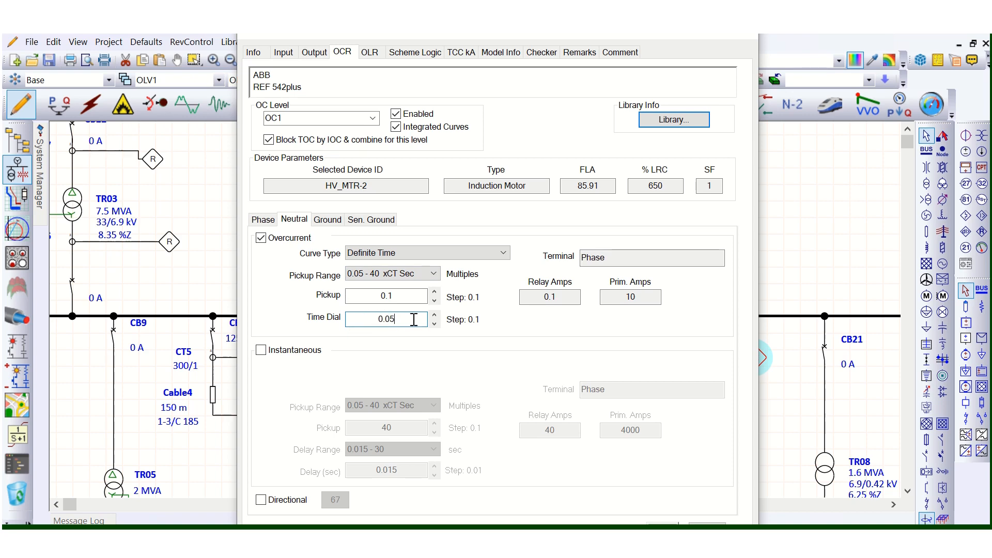
left_click_drag(398, 33, 694, 129)
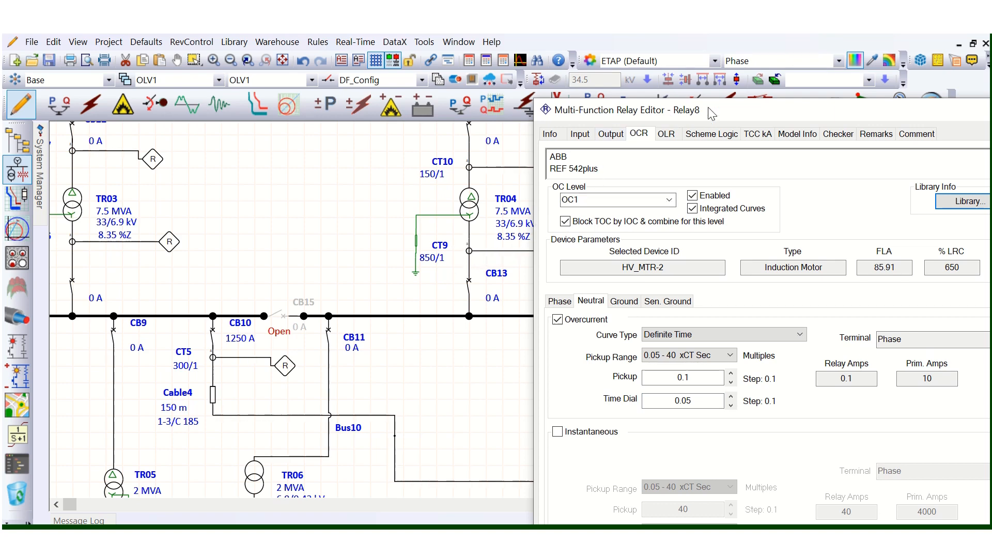
left_click_drag(692, 109, 377, 37)
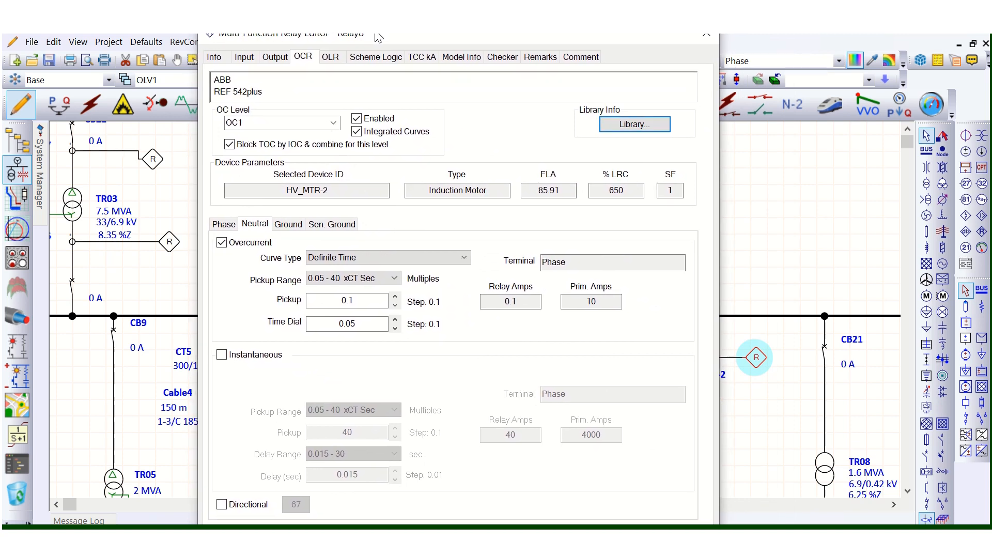
double_click(321, 320)
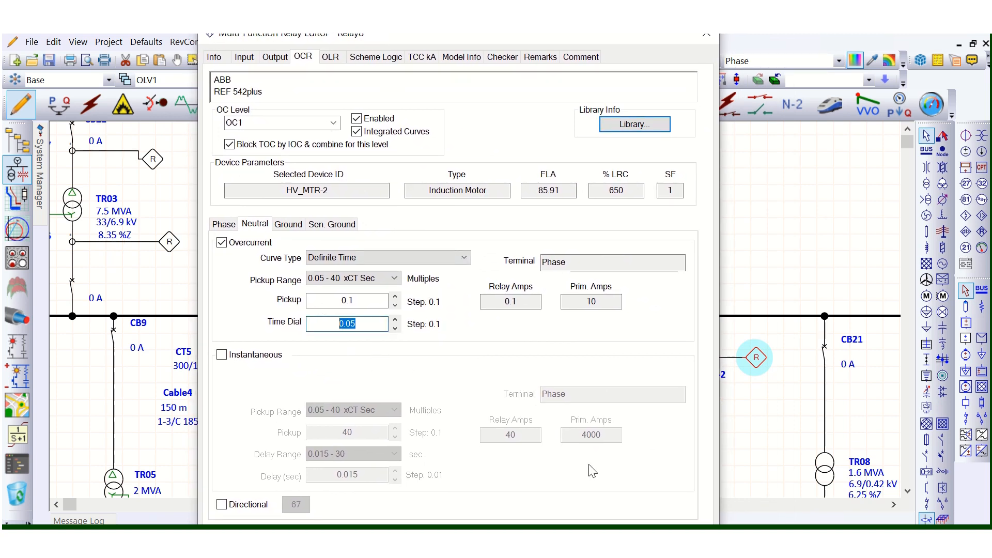
left_click(642, 537)
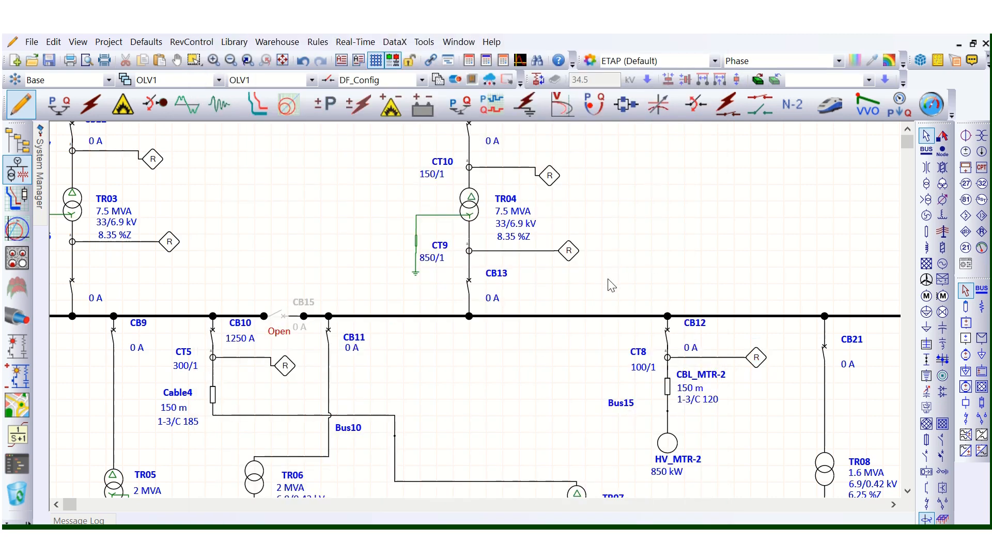
In Star coordination mode, select the TR04 branch with Relay9 and Relay10, 33 KV BUS-B, 6.6KV BUS-B, and the CB12 motor feeder with Relay8.
scroll(307, 369, "down", 1)
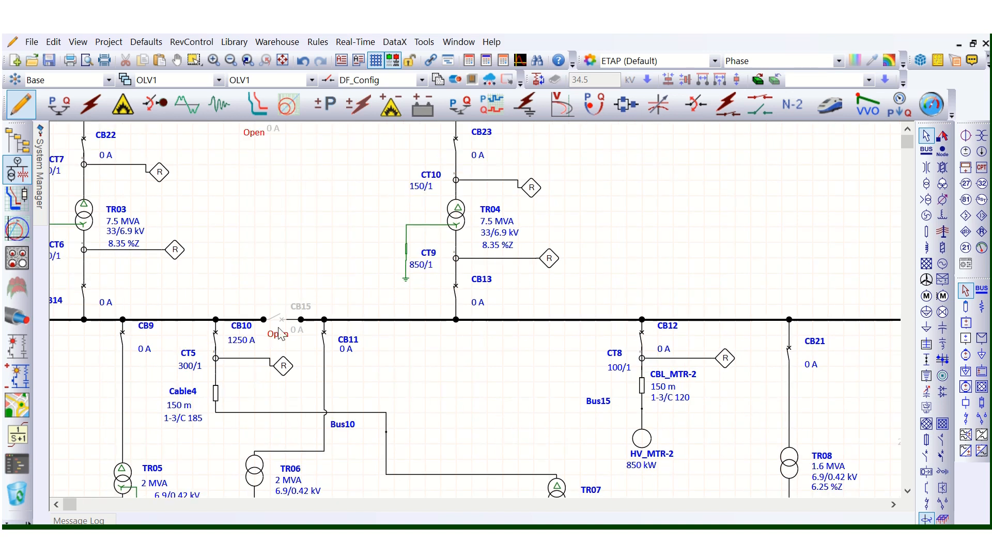
left_click(256, 106)
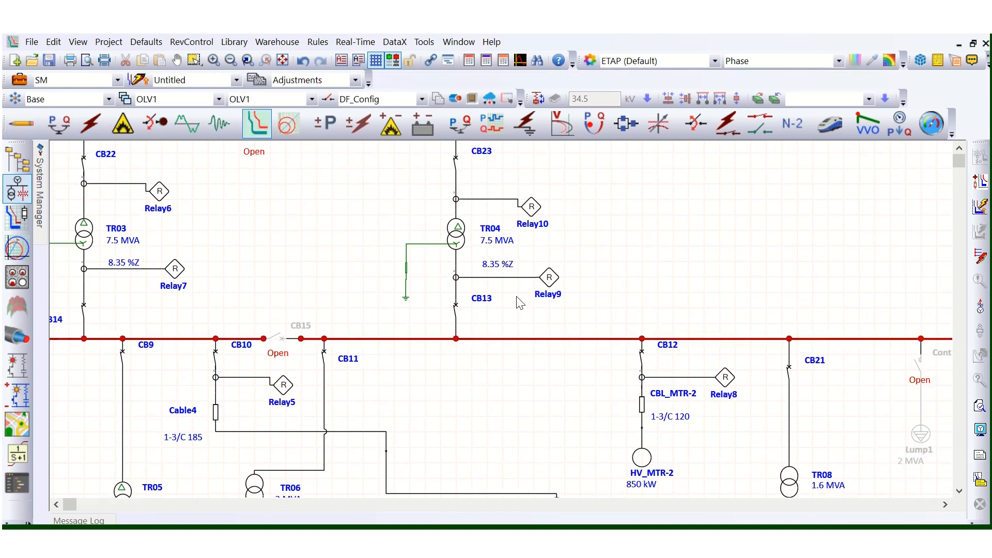
scroll(423, 332, "down", 1)
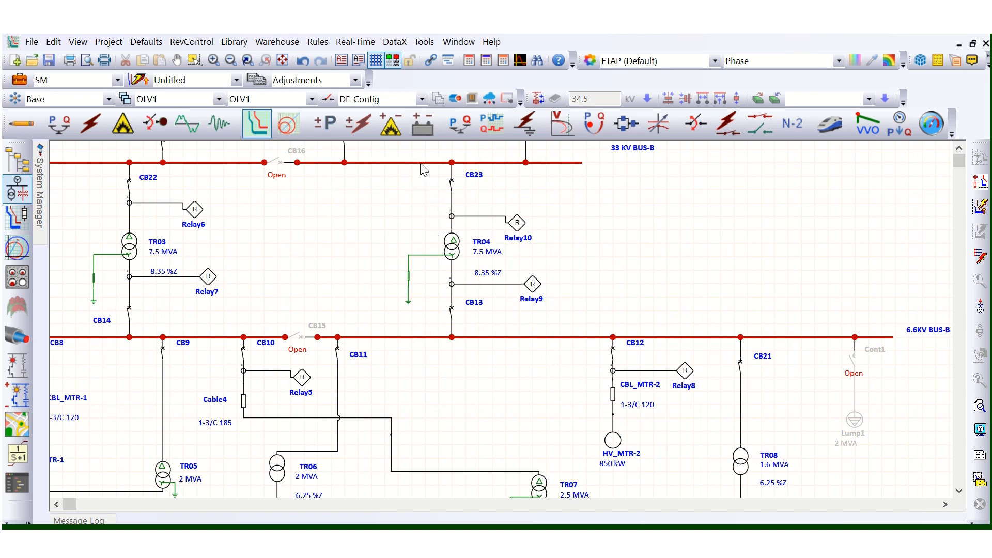
left_click_drag(388, 180, 563, 331)
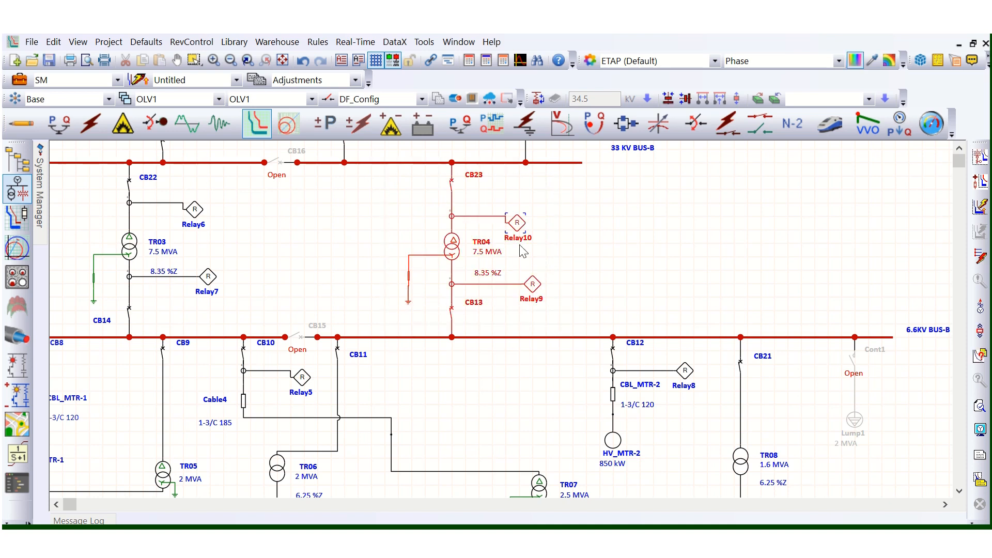
left_click(407, 162, "ctrl")
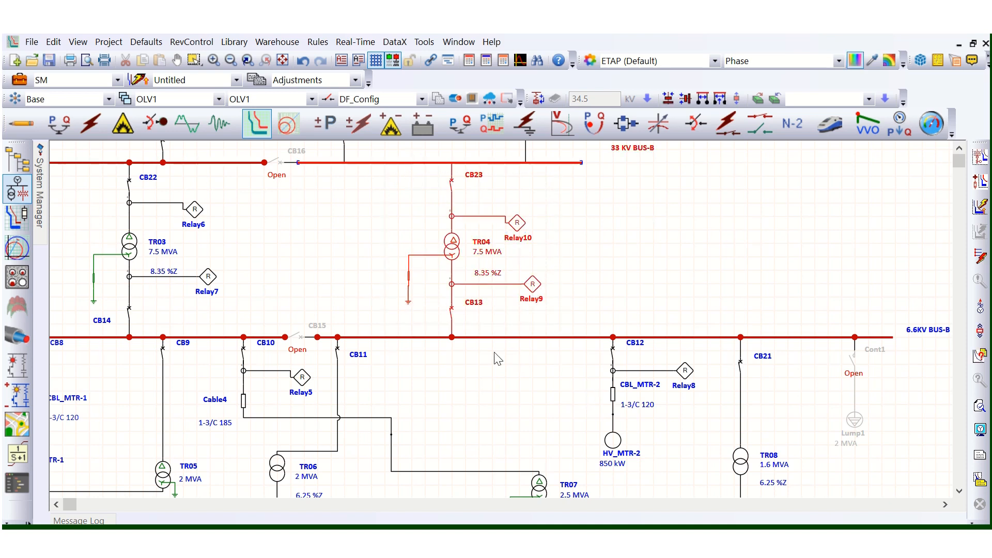
left_click(491, 339, "ctrl")
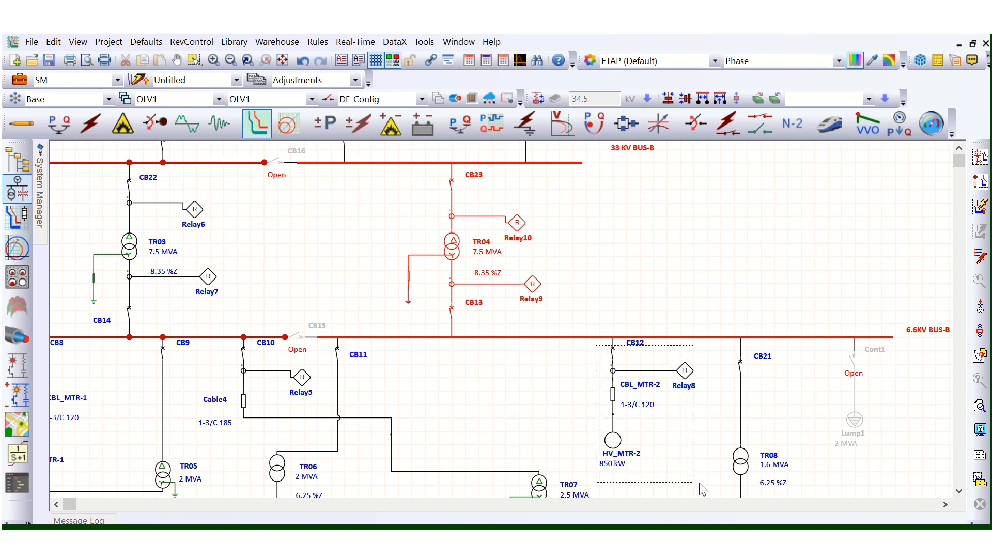
mouse_move(703, 480)
left_mouse_down()
mouse_move(704, 421)
mouse_move(706, 480)
left_mouse_up()
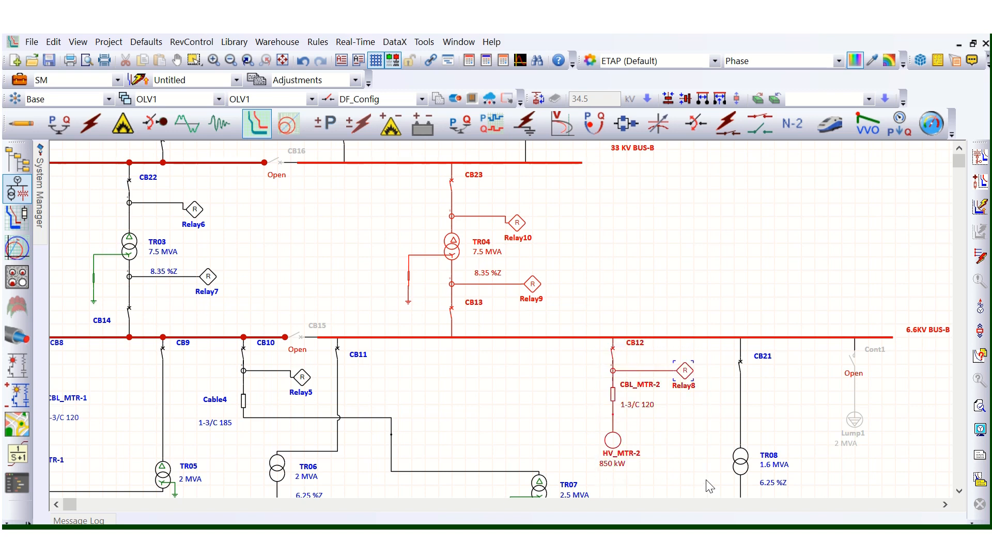
Exclude motor HV_MTR-2 and cable CBL_MTR-2 from the selection and create a Star view of the remaining elements.
left_click(615, 445, "ctrl")
left_click(613, 397, "ctrl")
left_click(611, 408, "ctrl")
left_click(614, 442, "ctrl")
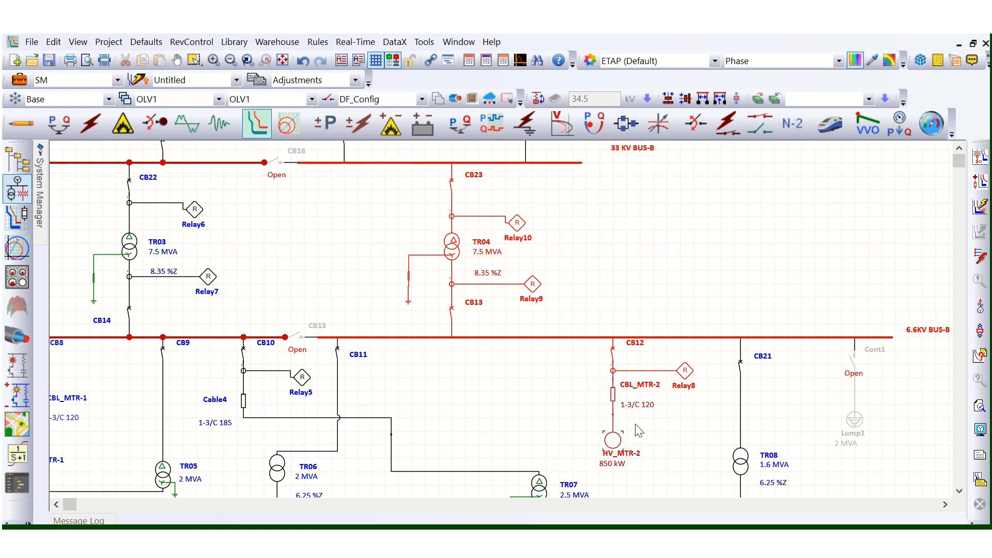
left_click(614, 440, "ctrl")
left_click(613, 398, "ctrl")
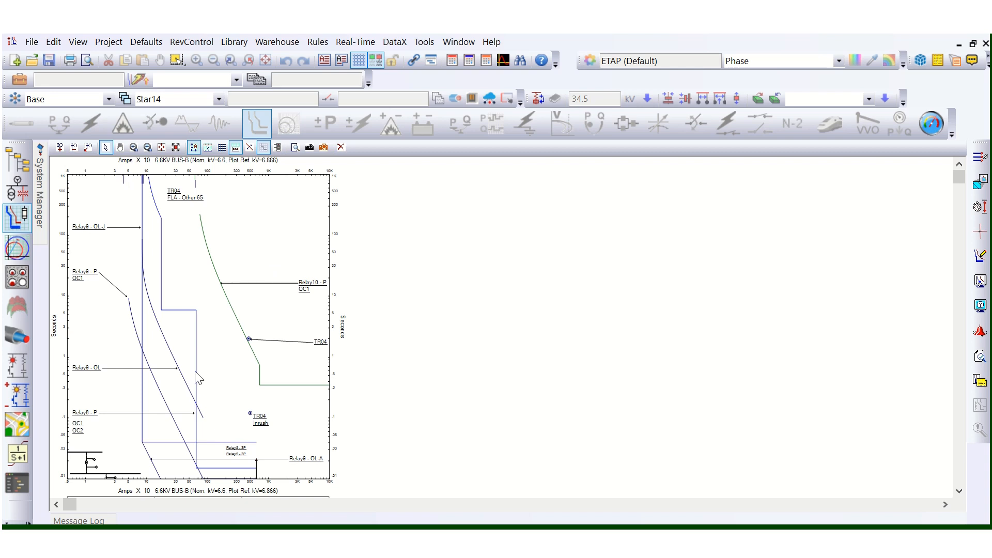
Highlight Relay8's phase curves, switch the Star view to ground-fault mode, and examine the Relay10 and Relay9 neutral curves up close.
left_click(114, 476)
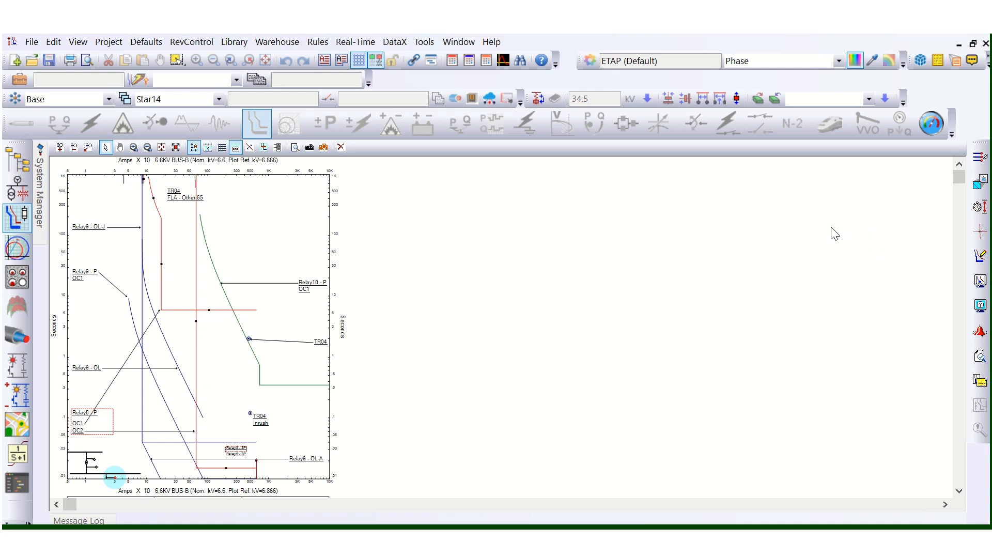
left_click(979, 159)
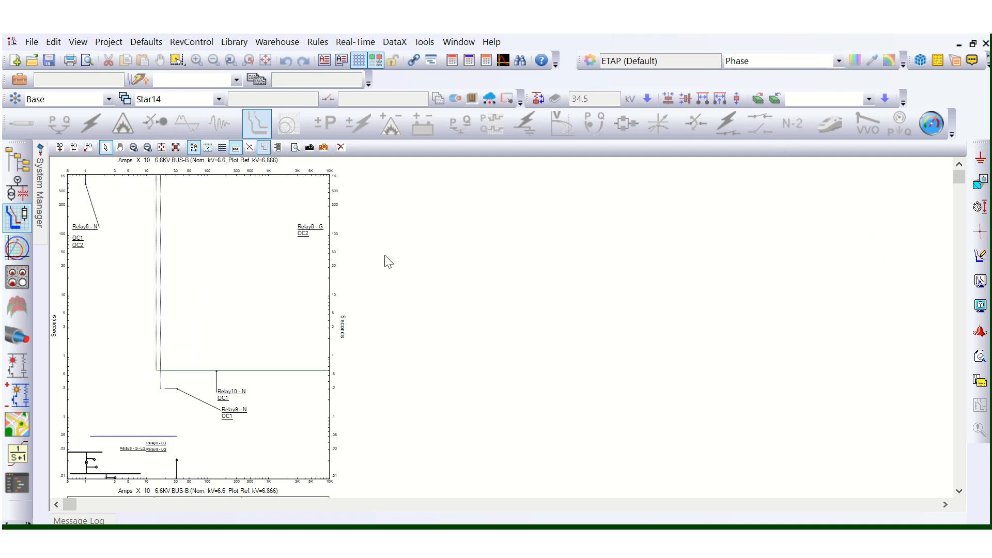
left_click(255, 377)
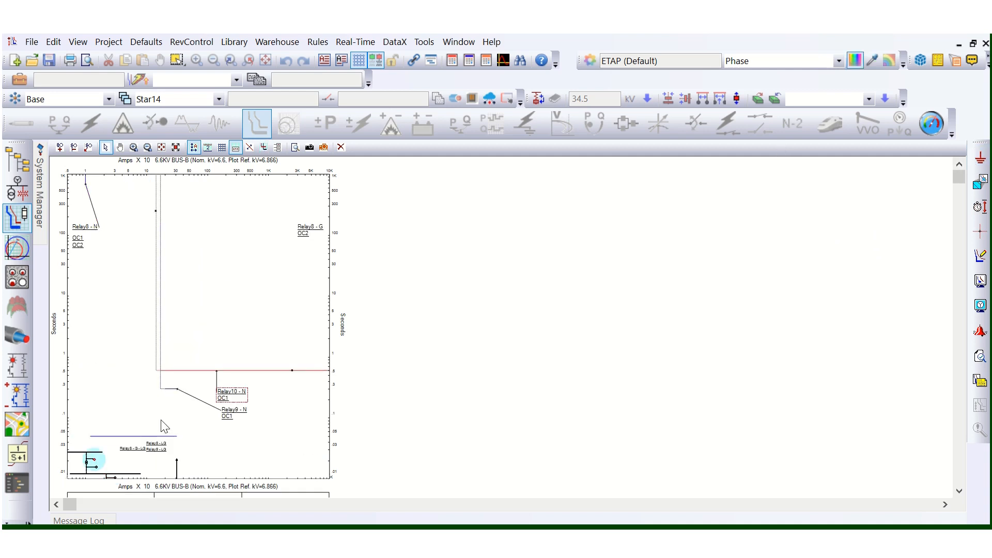
scroll(160, 424, "down", 2)
scroll(108, 340, "up", 6)
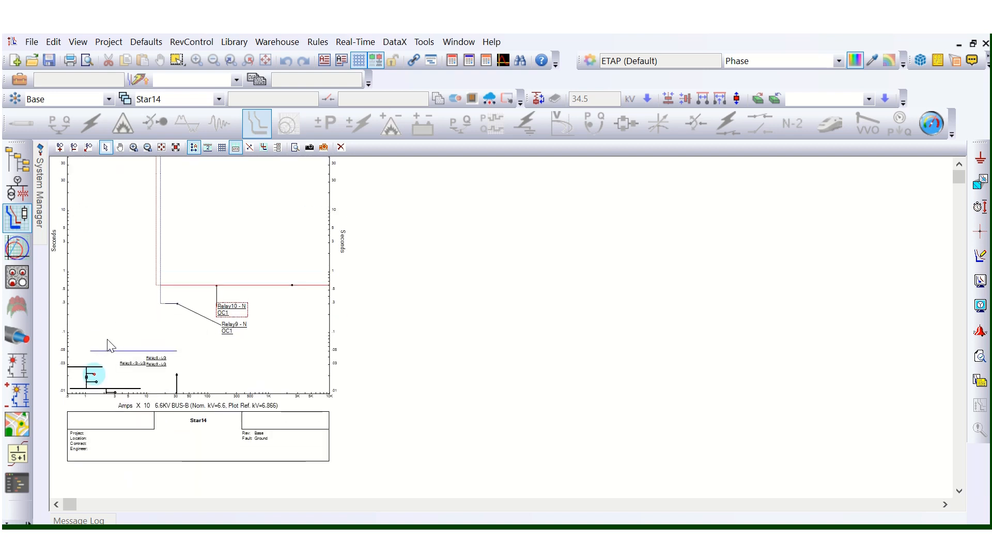
scroll(103, 463, "up", 2)
scroll(104, 463, "up", 1)
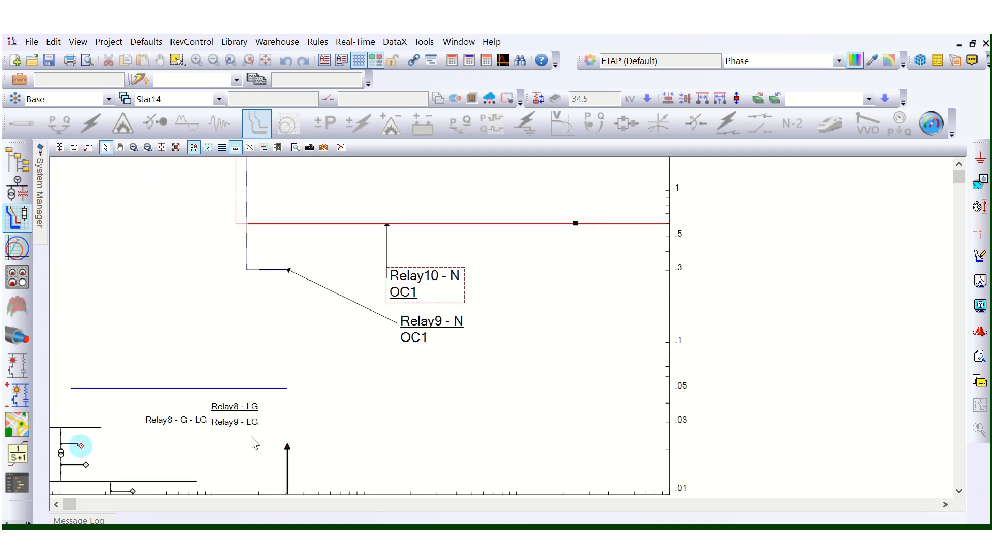
scroll(371, 427, "up", 2)
scroll(351, 418, "down", 1)
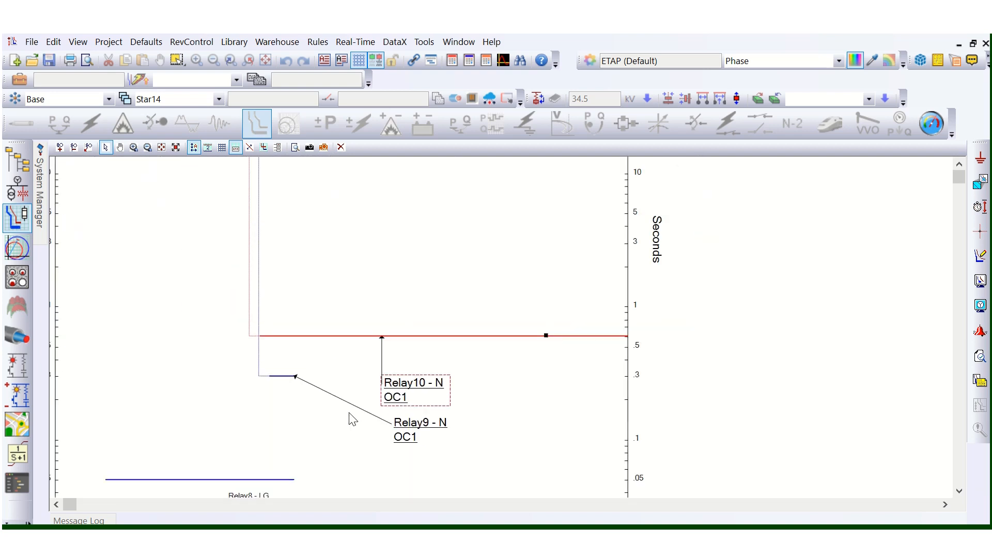
scroll(301, 408, "down", 1)
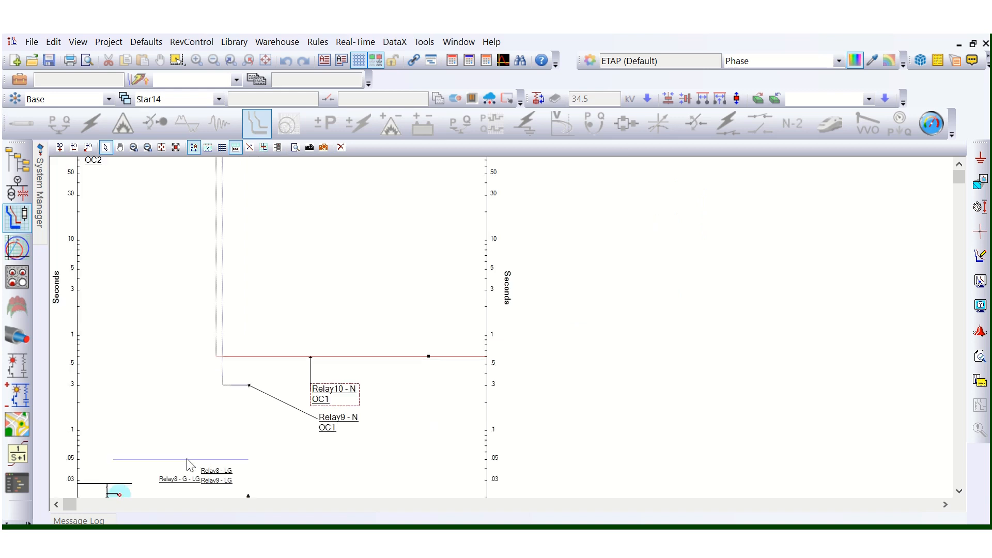
Move the Relay8 - LG label clear of the neighbouring labels, and inspect the Relay9 and Relay10 neutral curves.
left_click_drag(210, 471, 140, 390)
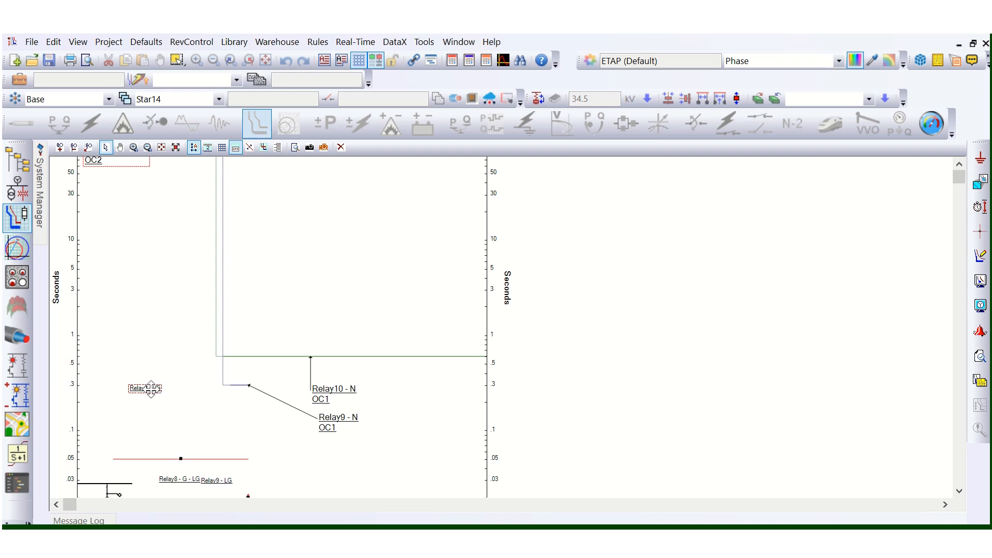
left_click(332, 421)
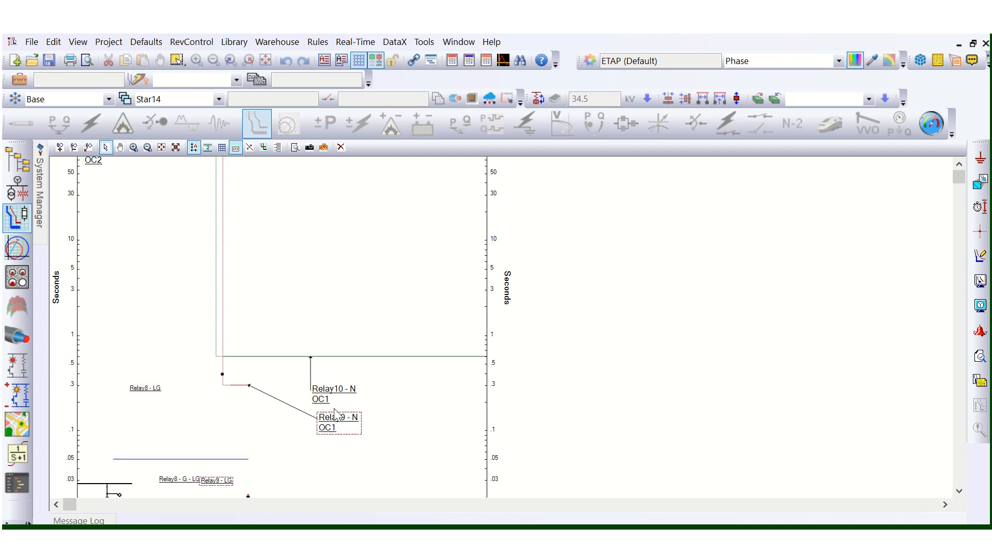
left_click(332, 391)
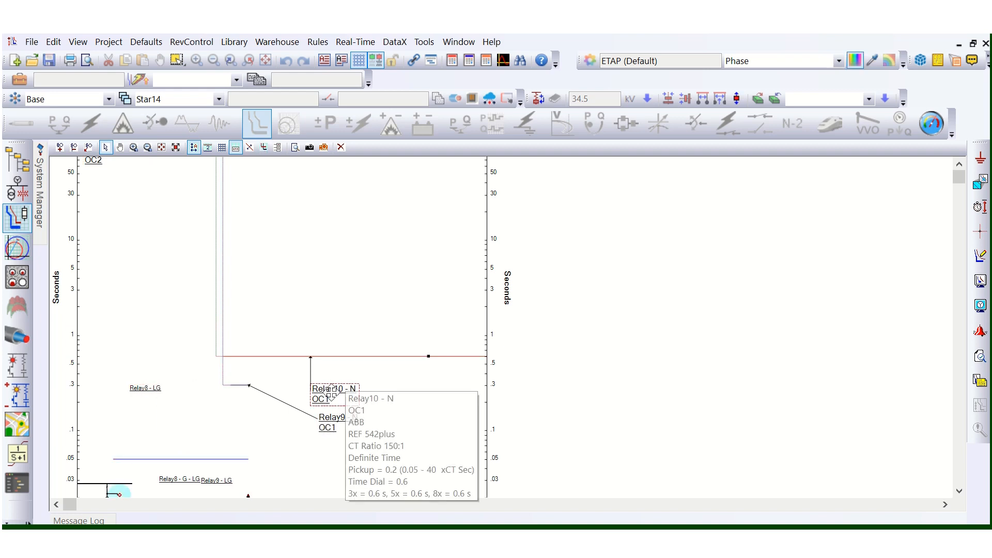
Move the Relay10 - N label above its curve and display its settings inside a border.
left_click_drag(331, 401, 356, 278)
right_click(356, 273)
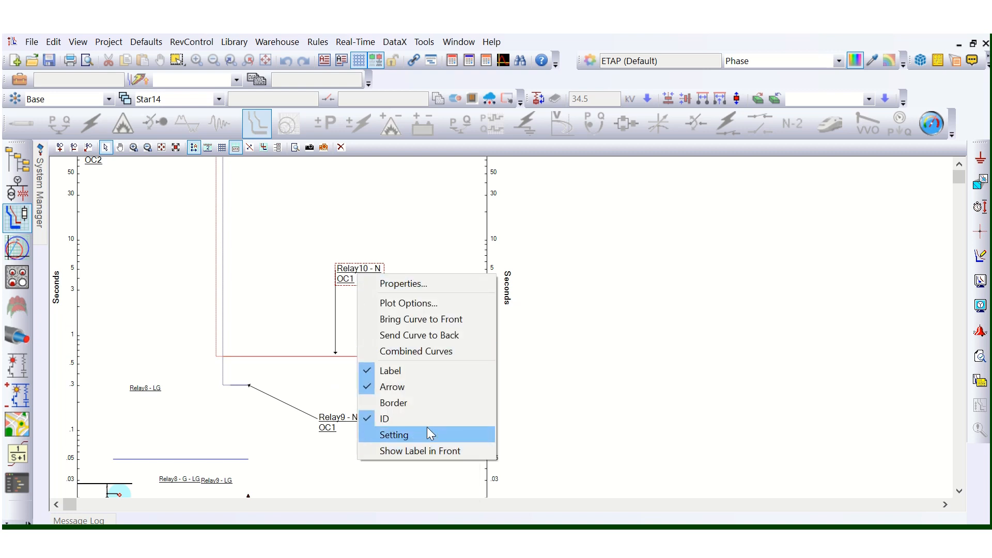
left_click(399, 436)
left_click_drag(375, 302, 388, 235)
right_click(388, 236)
left_click(419, 364)
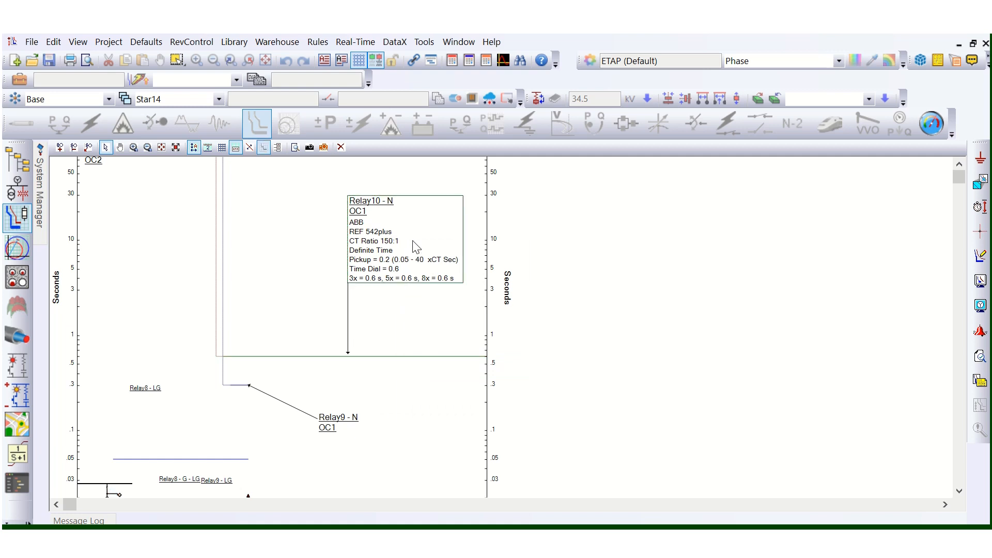
left_click(400, 235)
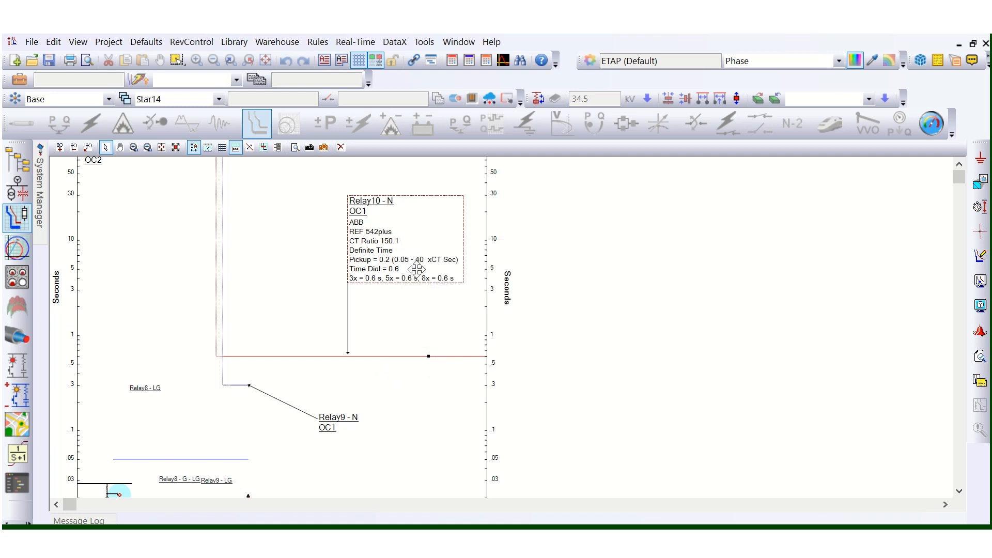
Display the Relay9 - N label's settings inside a border and place the label below the Relay10 - N curve, beside its own curve.
scroll(239, 382, "down", 3)
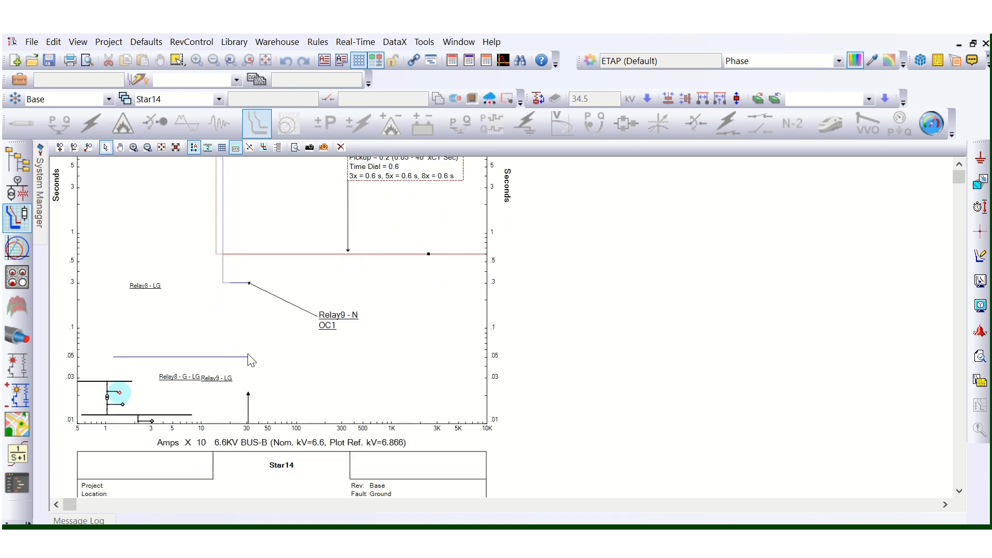
left_click(329, 334)
scroll(340, 372, "up", 3)
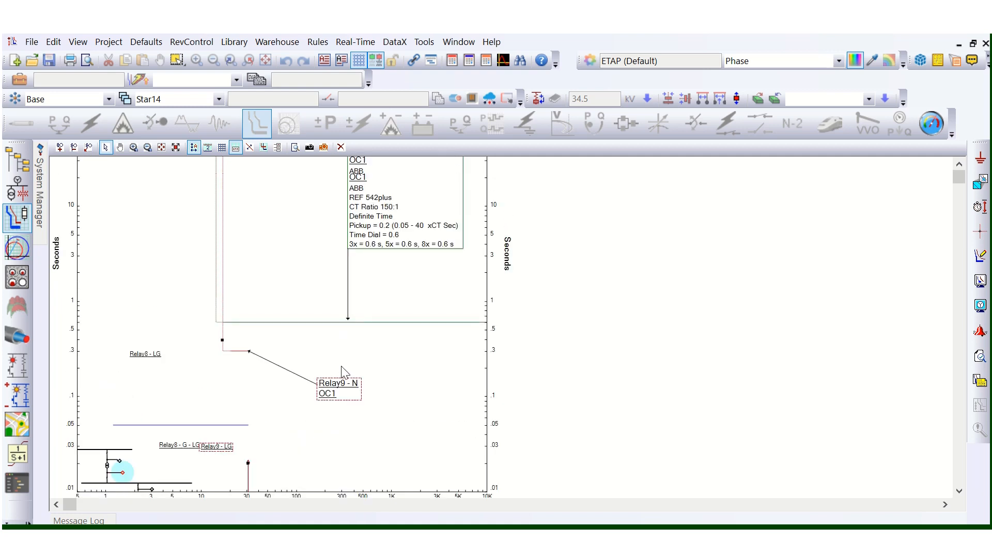
scroll(323, 406, "down", 1)
left_click_drag(261, 411, 90, 262)
right_click(90, 262)
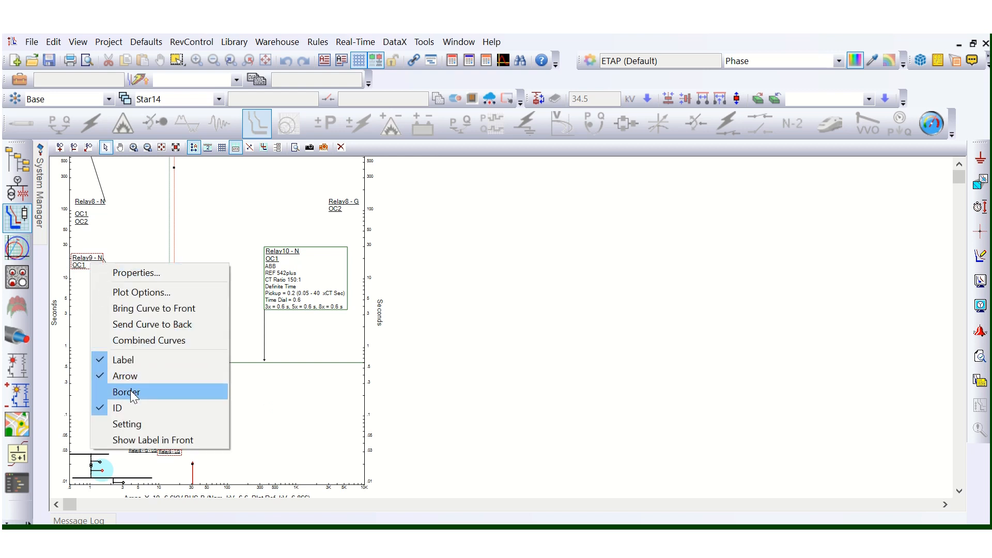
left_click(128, 420)
right_click(104, 273)
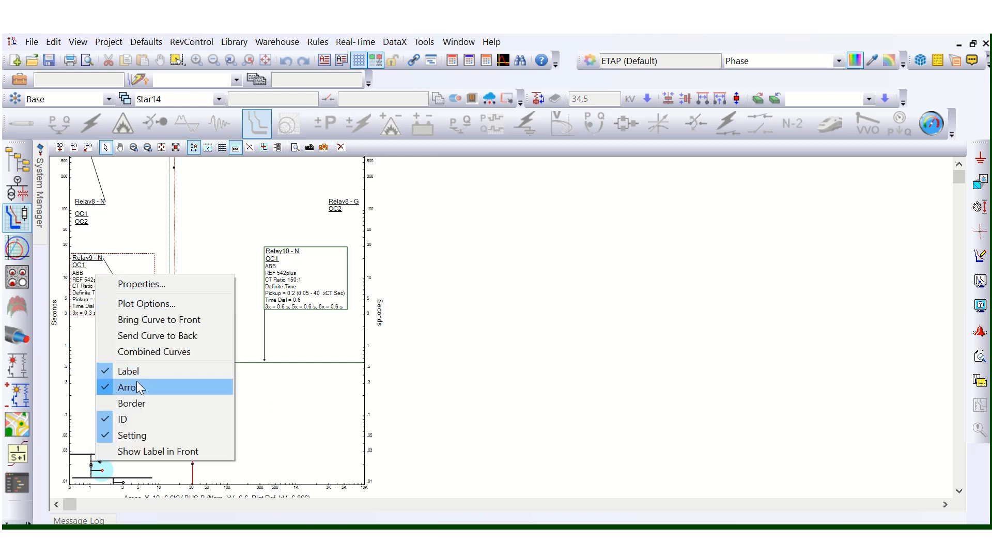
left_click(135, 403)
left_click_drag(111, 297, 321, 421)
scroll(307, 438, "up", 2)
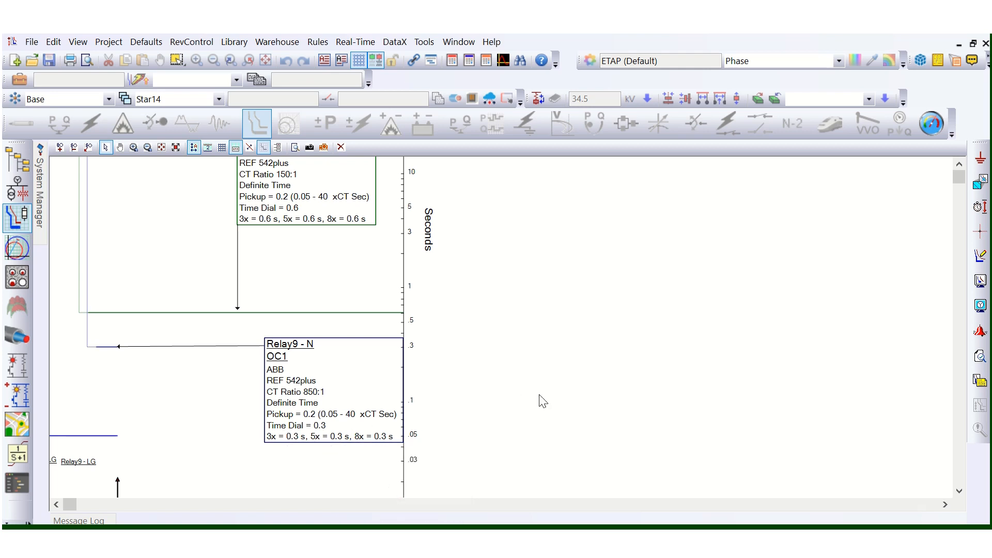
Display the Relay8 - N label's settings inside a border and move the label up beside the Relay10 - N label.
scroll(541, 401, "down", 2)
left_click(172, 421)
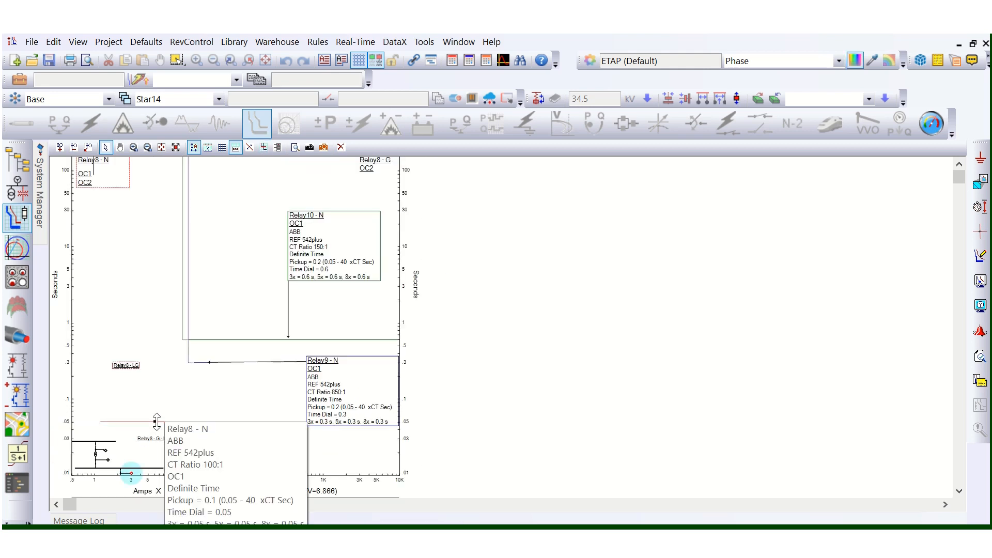
left_click_drag(96, 176, 133, 252)
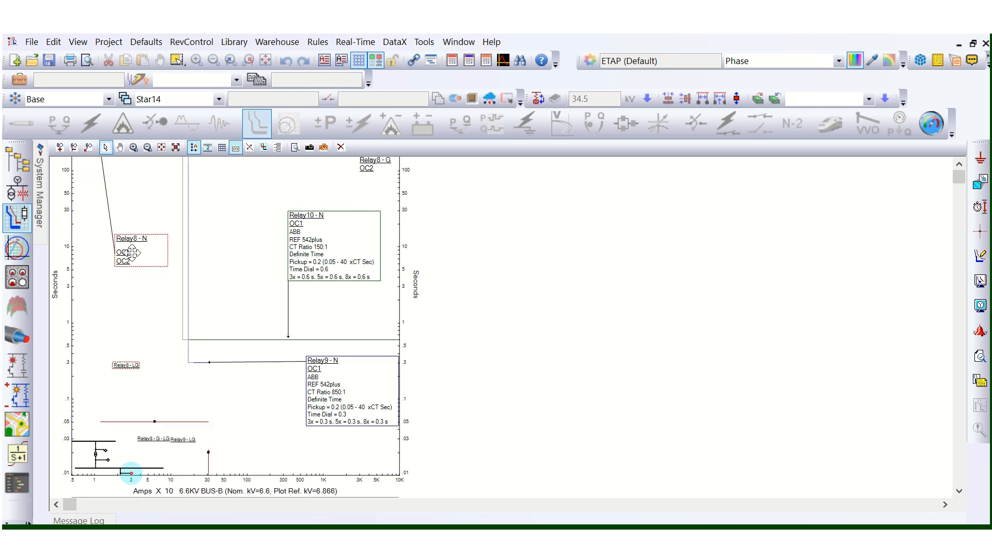
right_click(132, 252)
left_click(175, 378)
right_click(141, 251)
left_click(169, 405)
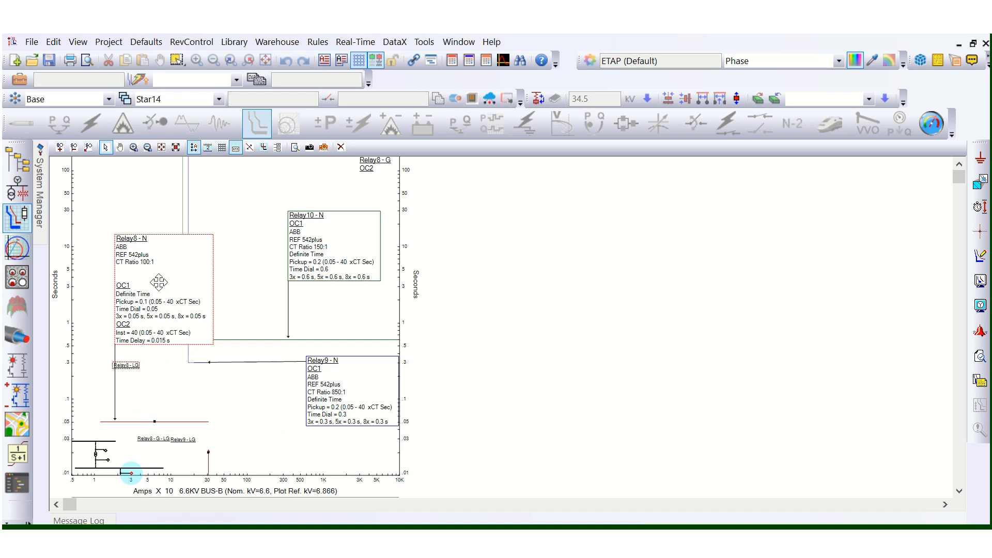
left_click_drag(158, 282, 123, 218)
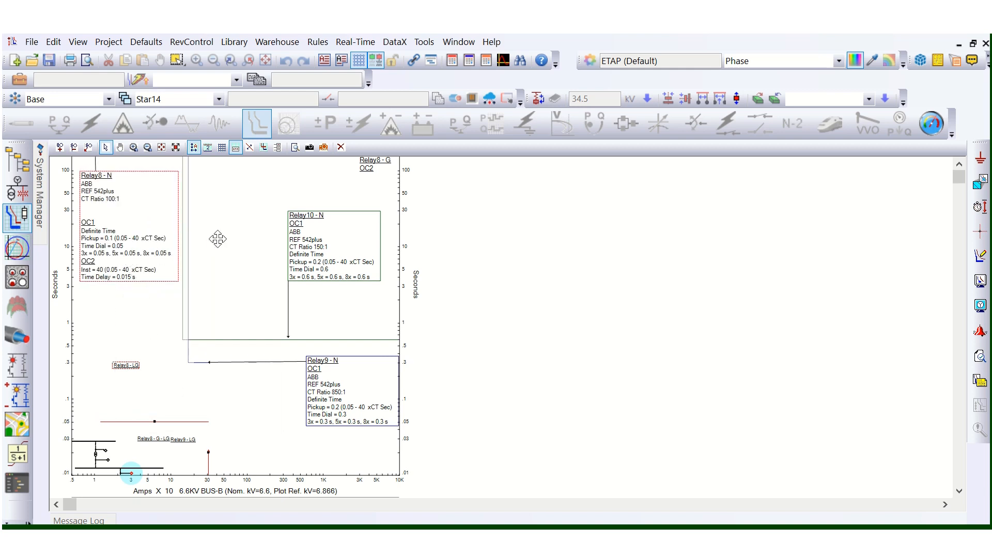
left_click_drag(217, 239, 240, 232)
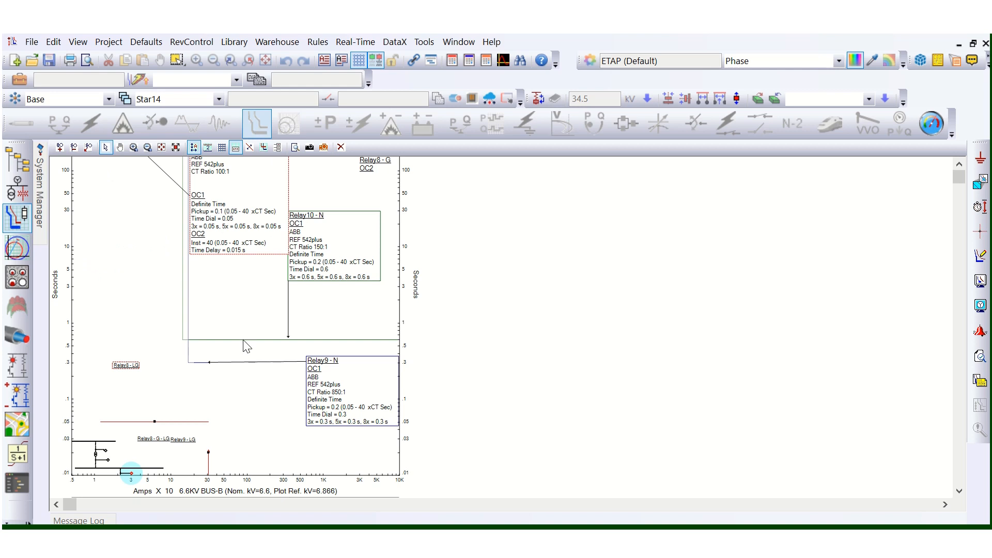
Disable Relay10's neutral overcurrent element for OC1 so its curve is removed from the Star view.
left_click(330, 339)
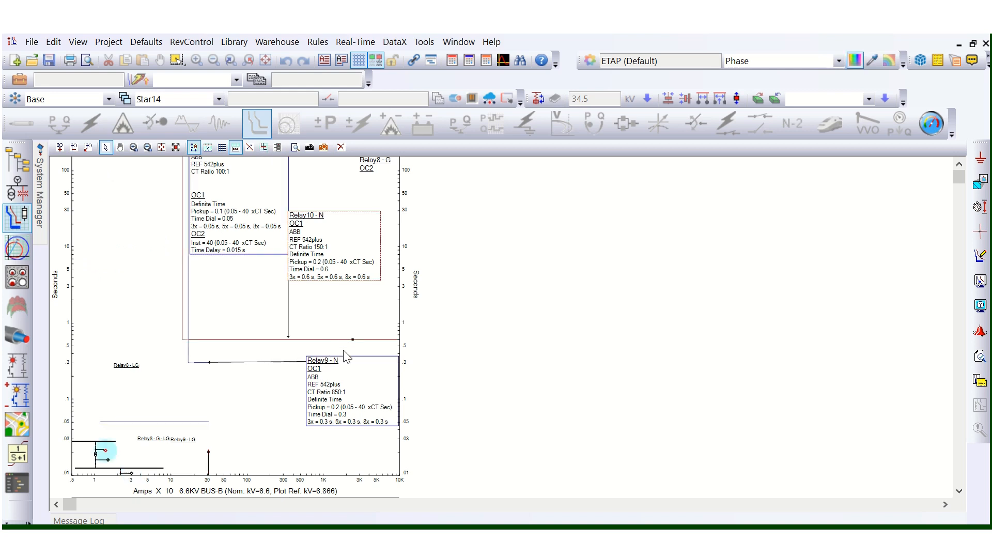
scroll(345, 357, "up", 3)
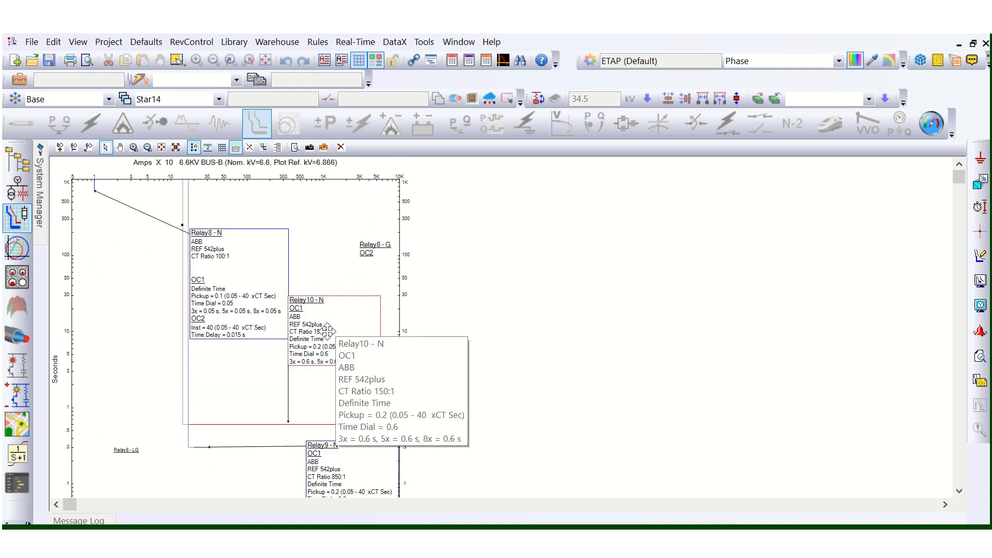
double_click(327, 331)
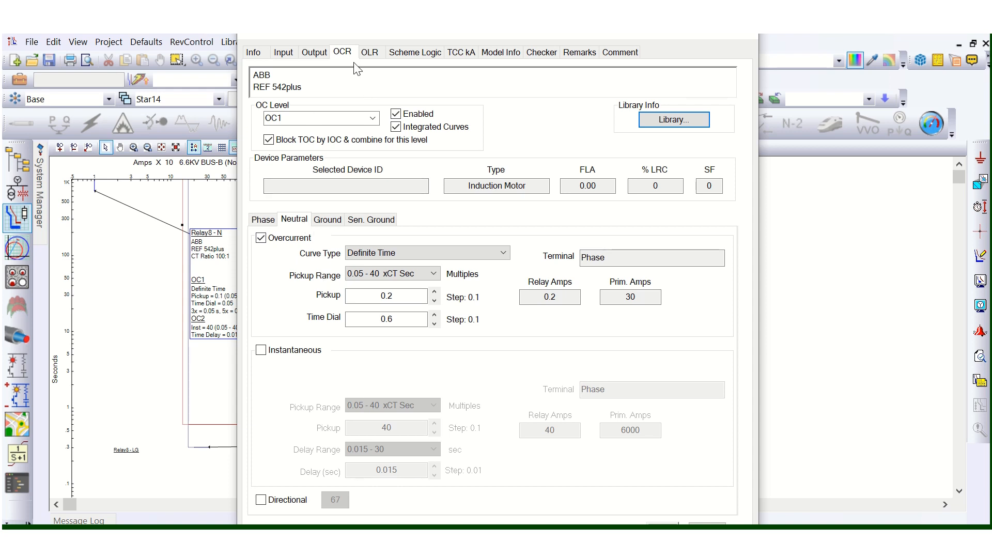
left_click(261, 239)
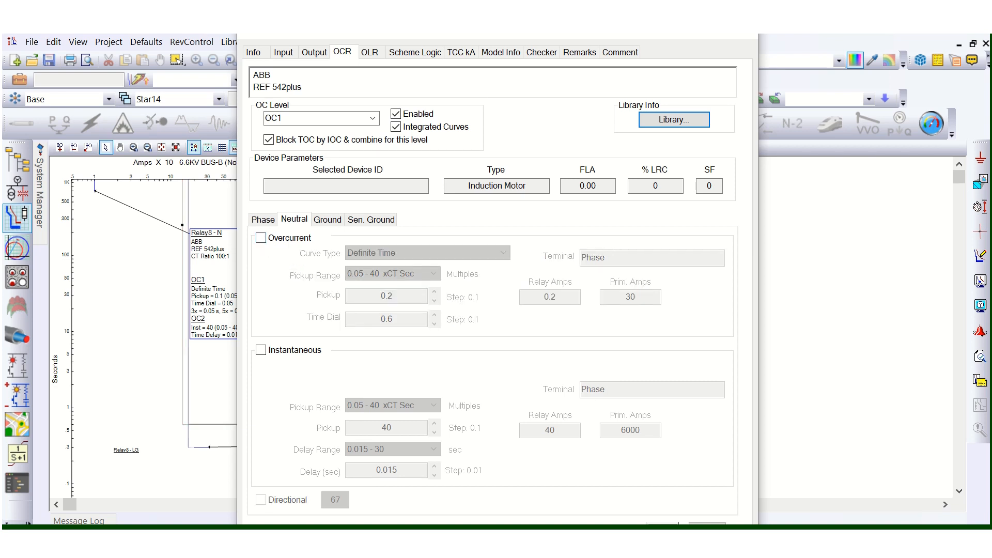
left_click(663, 524)
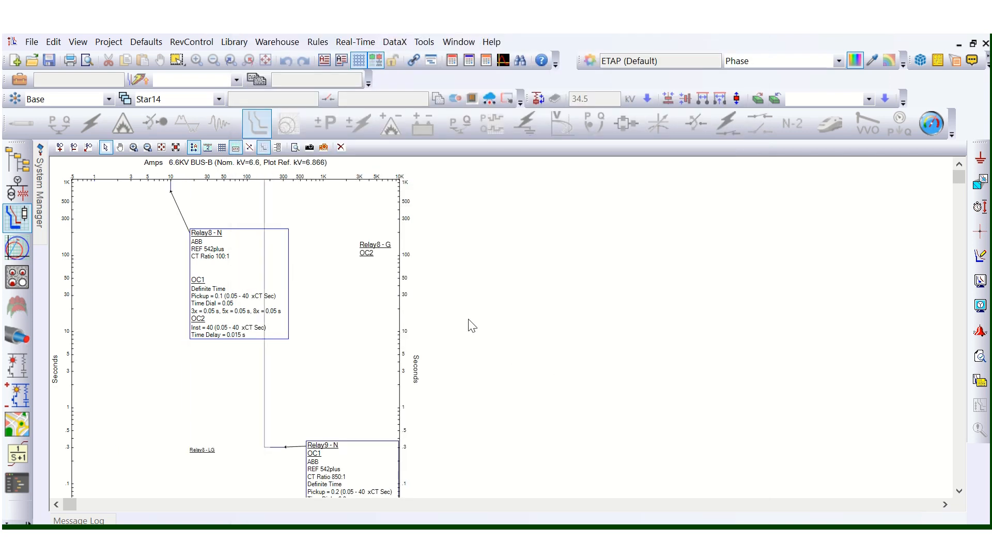
Rearrange the labels so Relay8 - N and Relay9 - N sit on opposite sides of the Relay9 neutral curve.
scroll(309, 358, "down", 3)
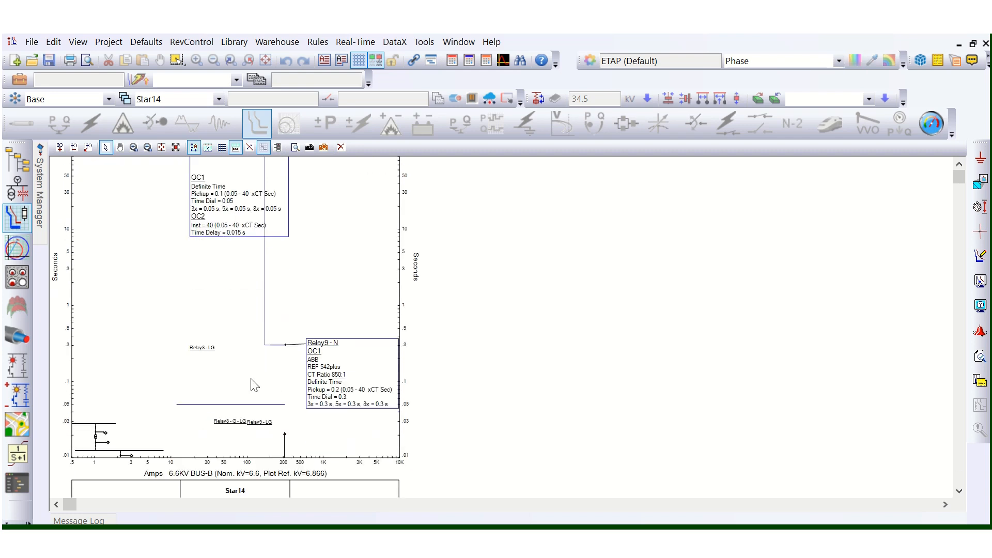
left_click_drag(346, 336, 142, 308)
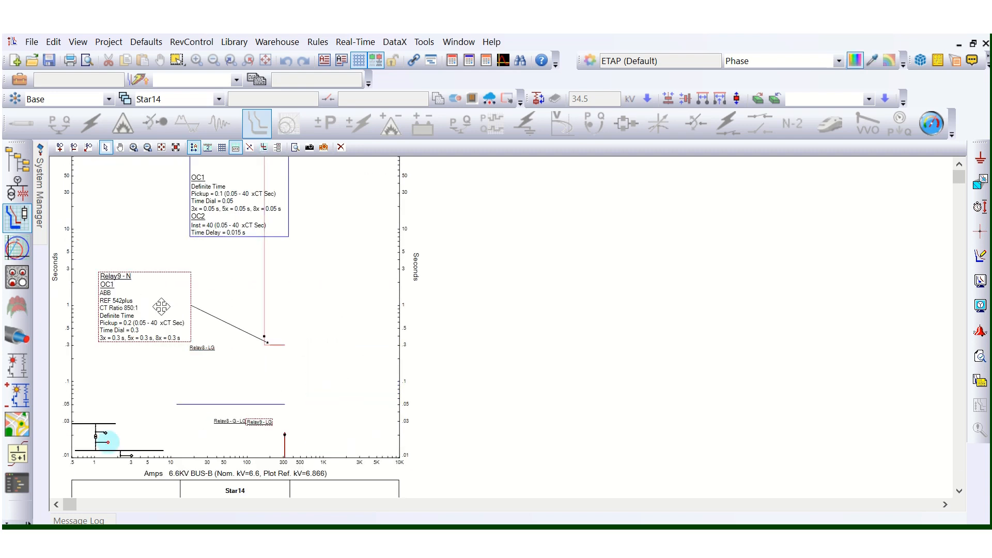
scroll(227, 295, "up", 3)
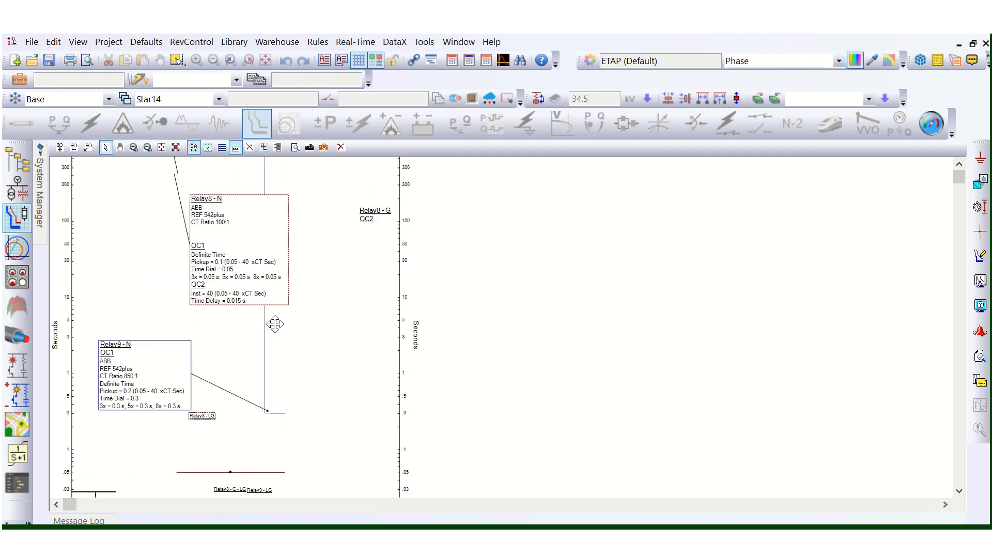
left_click_drag(226, 294, 115, 291)
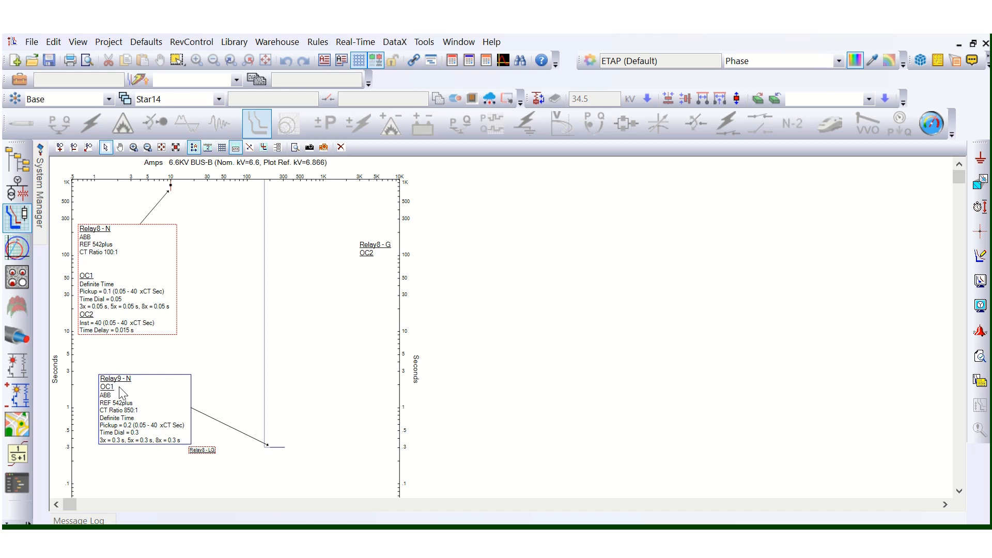
left_click_drag(148, 423, 355, 354)
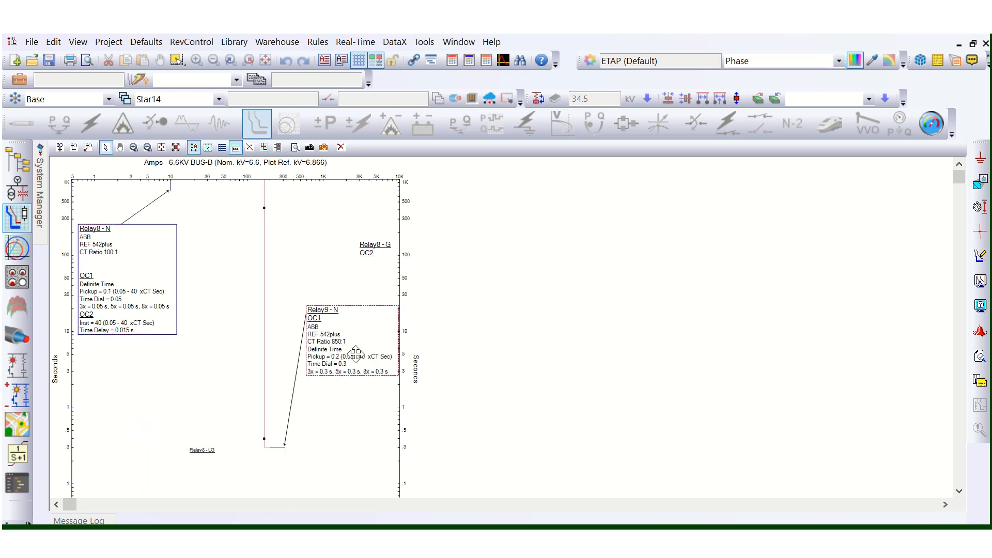
Inspect the Relay8 - N curve and review Relay8's neutral overcurrent settings in its editor.
scroll(317, 395, "down", 6)
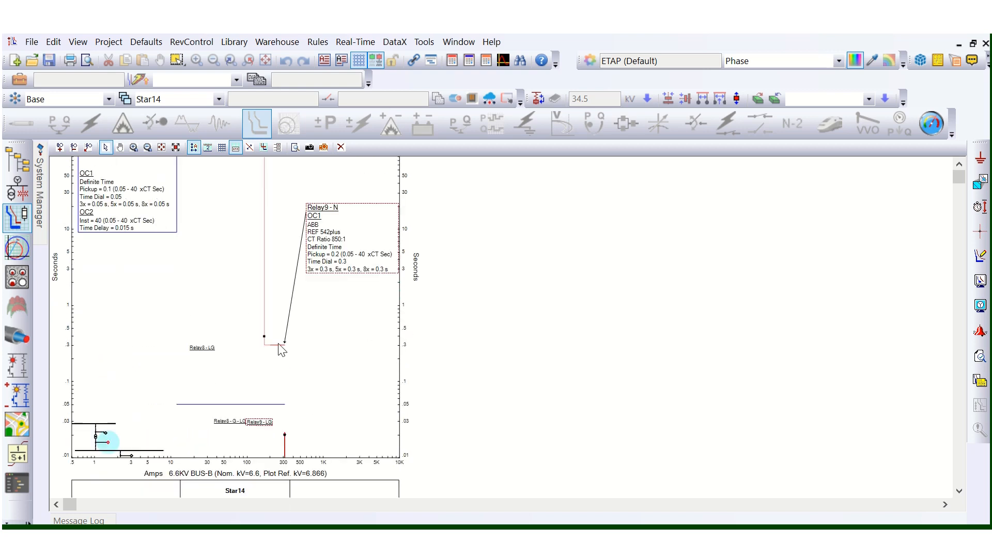
left_click(234, 406)
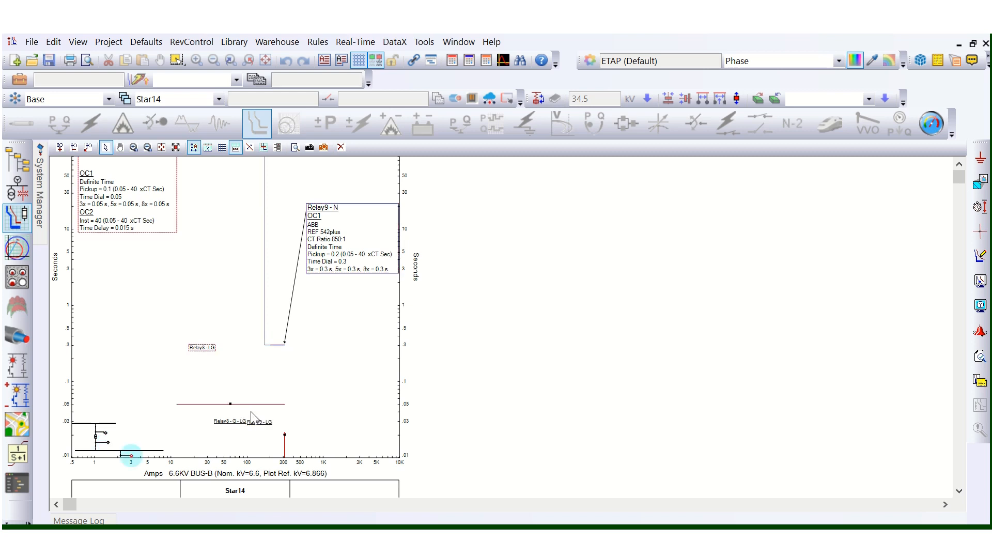
mouse_move(230, 404)
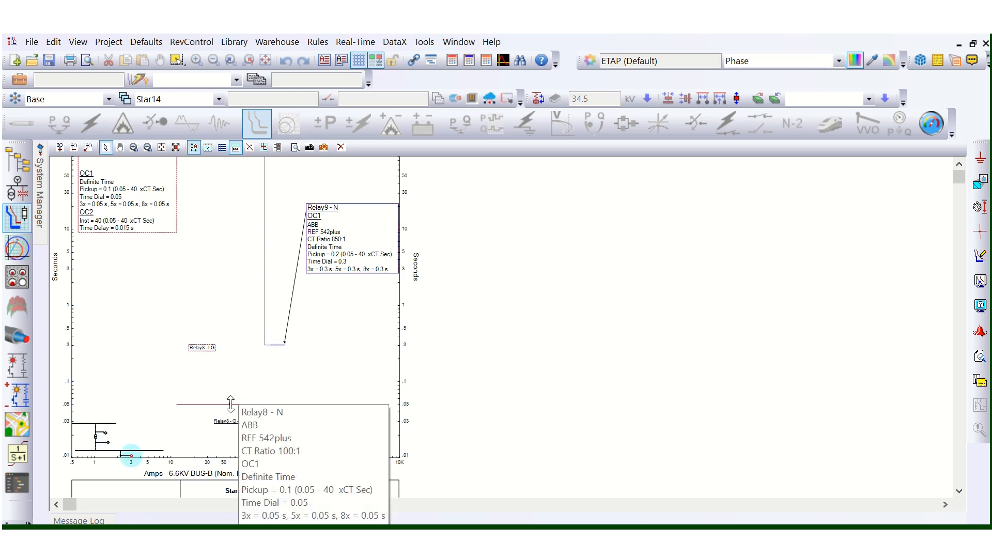
double_click(118, 183)
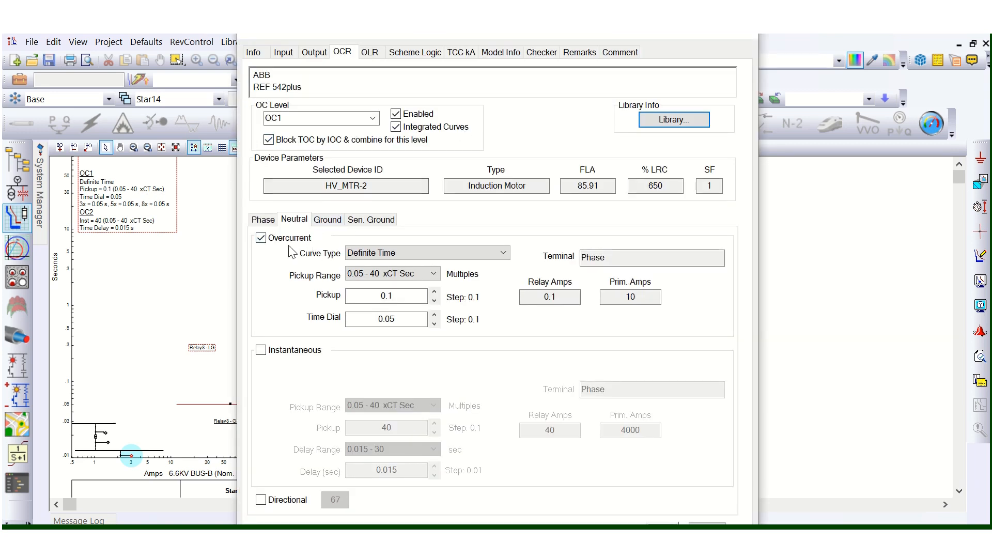
left_click(747, 38)
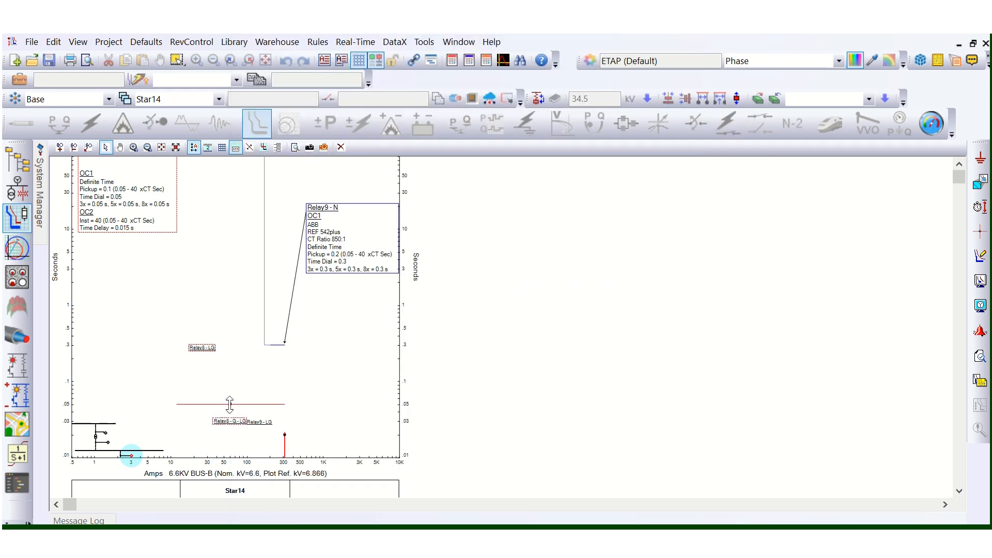
Move the Relay8 - N label down close to its horizontal neutral curve.
scroll(177, 258, "up", 5)
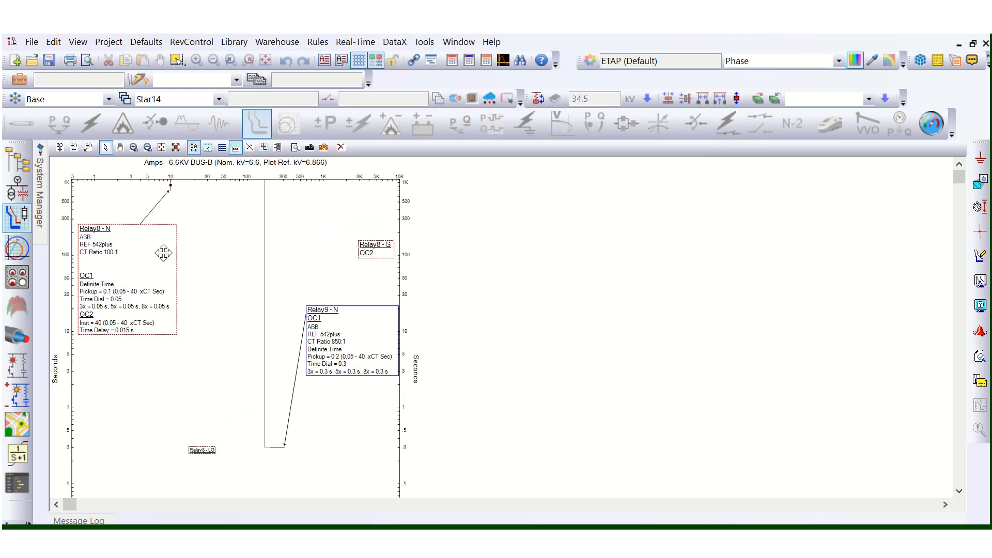
left_click_drag(163, 253, 157, 357)
scroll(212, 309, "down", 3)
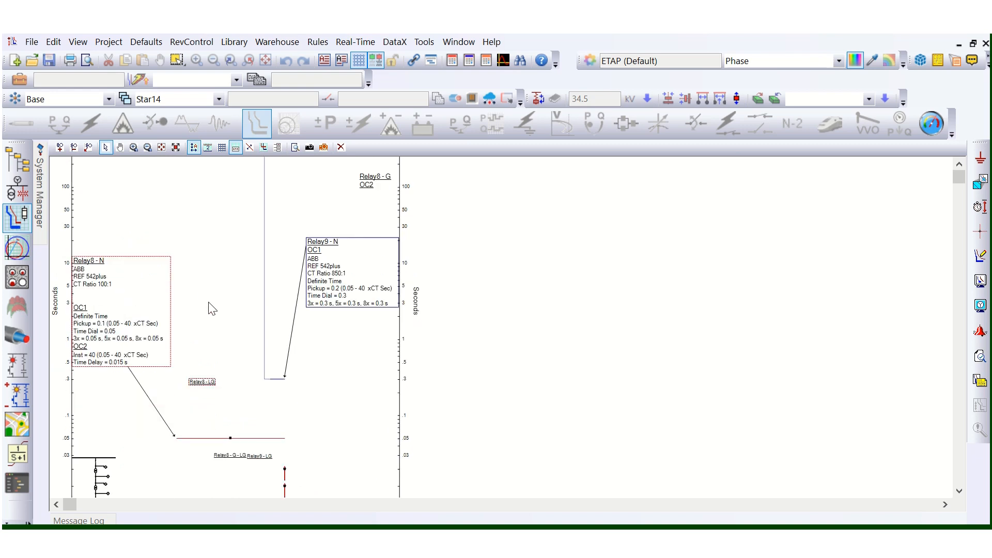
scroll(212, 308, "down", 2)
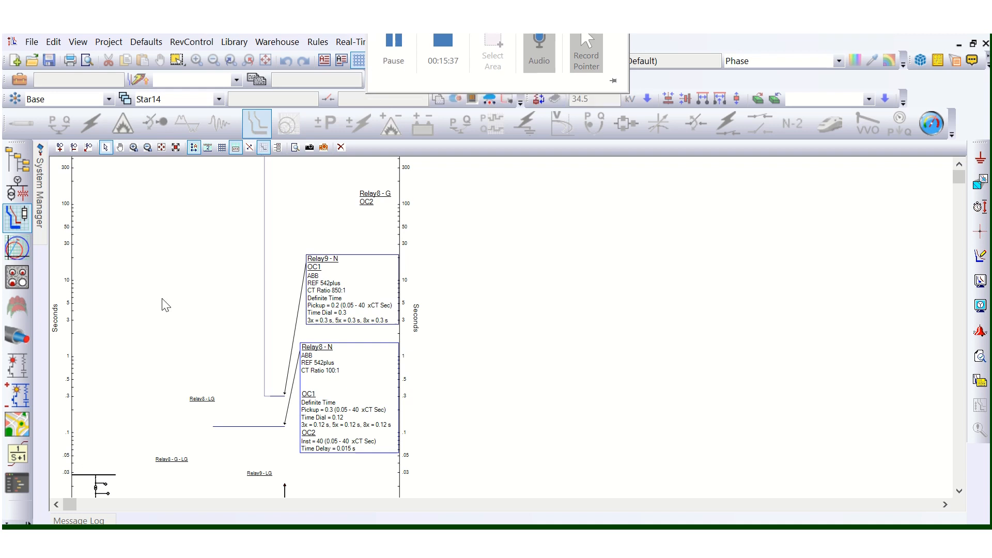
Compare the Relay9 - N curve with the Relay8 - N curve by highlighting each one in turn.
scroll(189, 303, "up", 3)
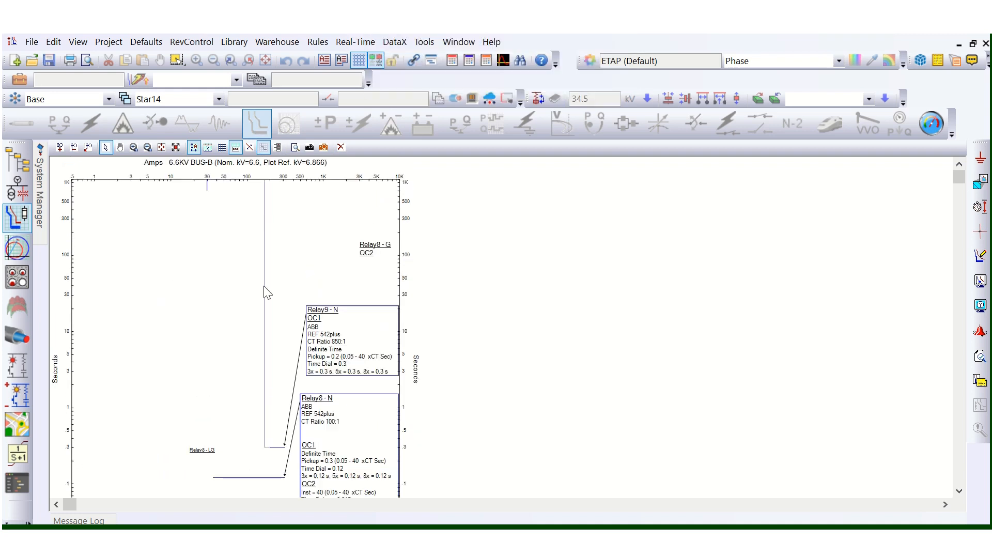
left_click(264, 233)
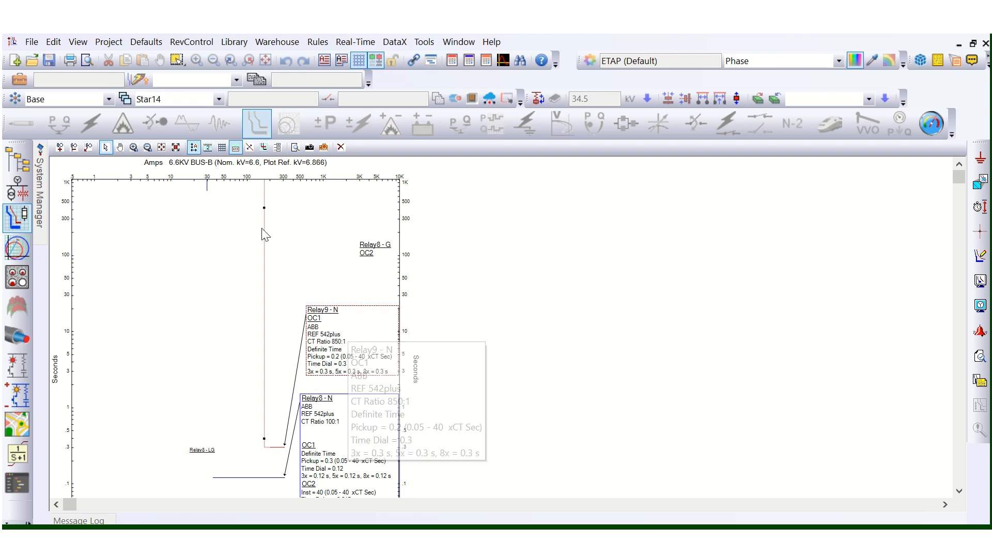
scroll(281, 368, "down", 1)
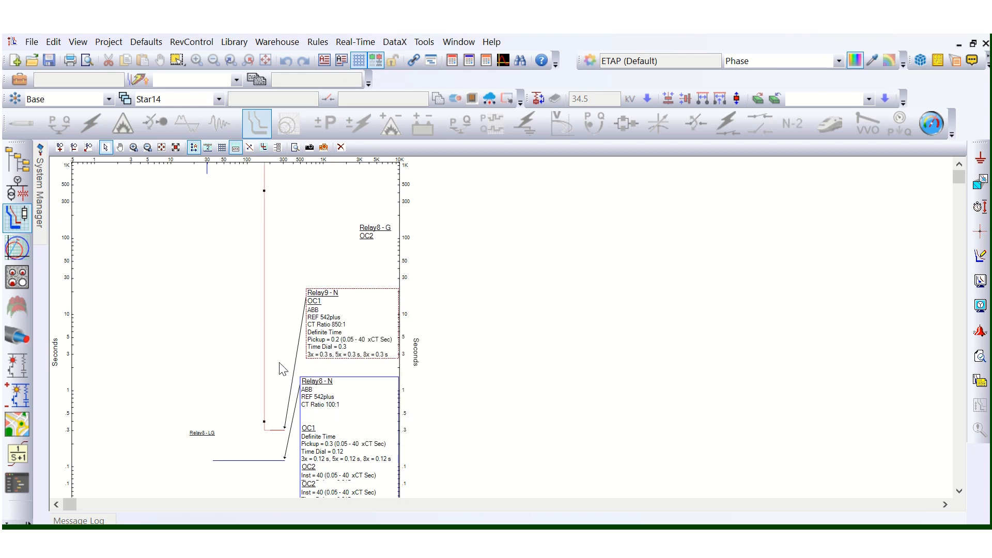
scroll(289, 402, "down", 2)
left_click(265, 427)
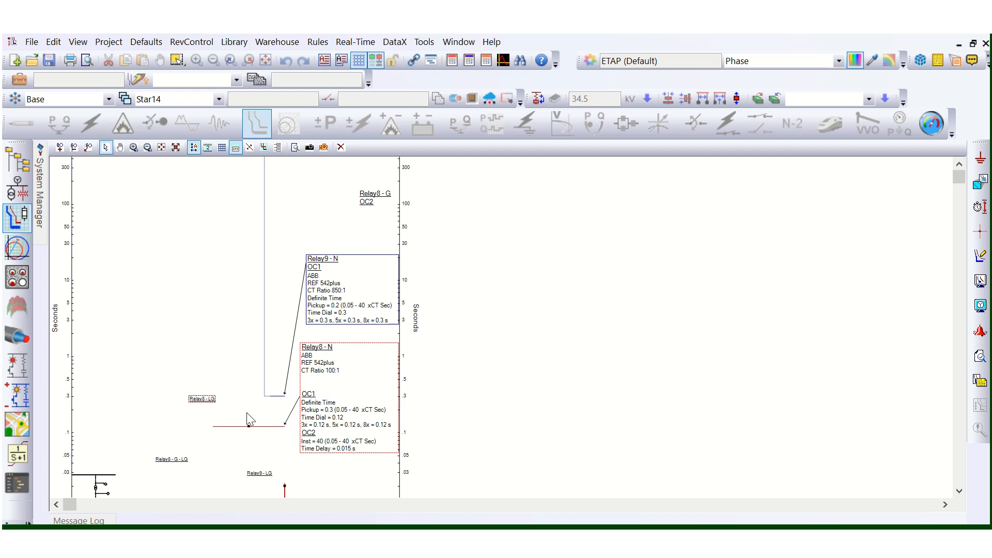
Disable the instantaneous element at level OC2 of Relay8's neutral protection and accept the relay settings.
double_click(331, 404)
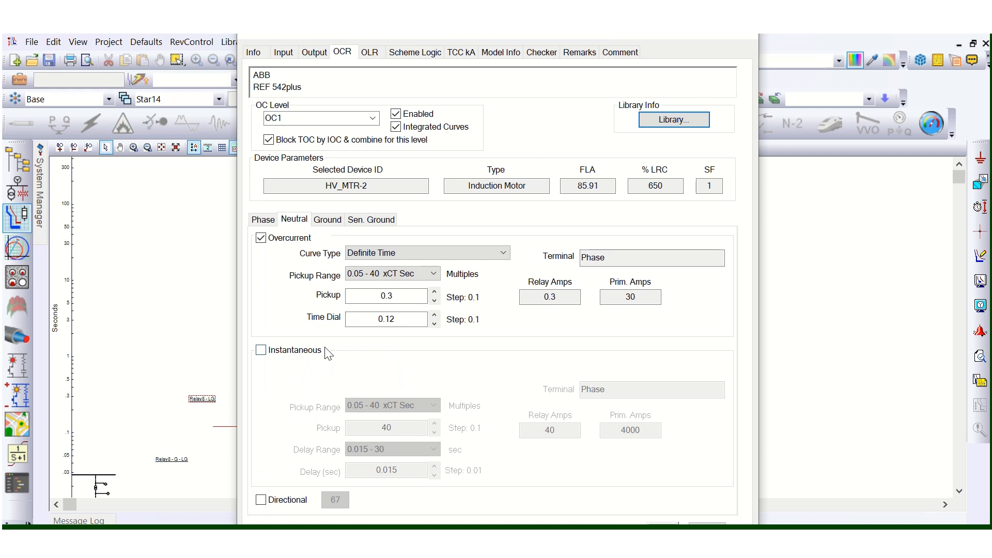
left_click(372, 118)
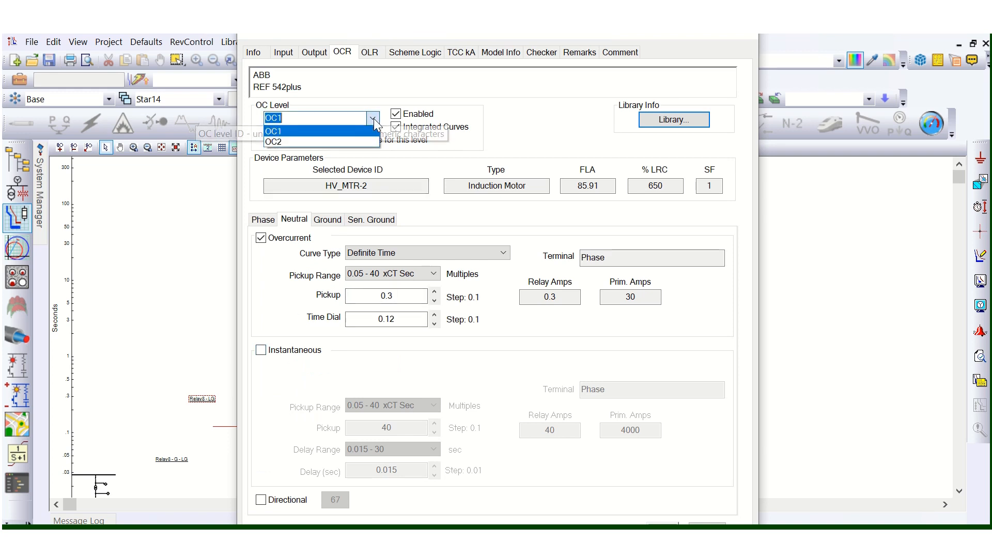
left_click(331, 140)
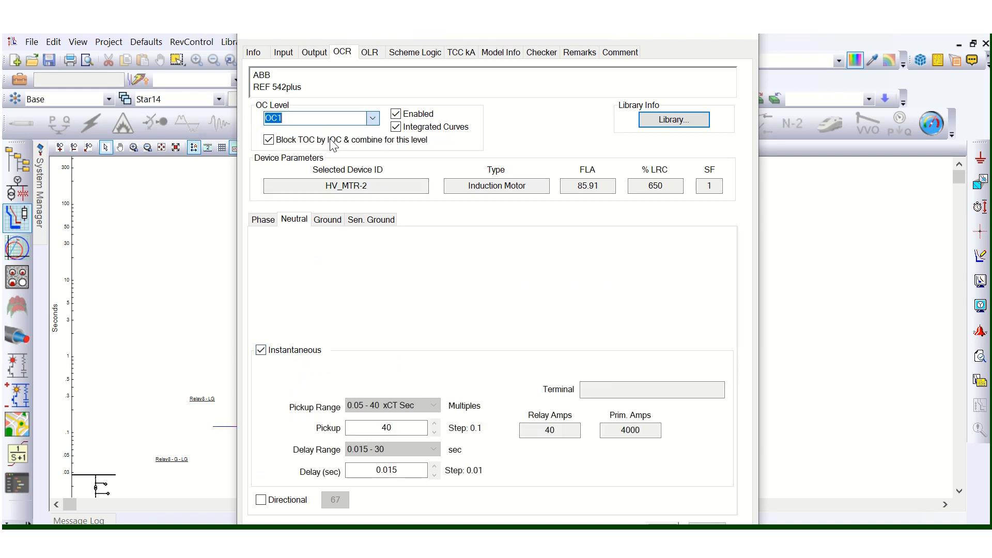
left_click(261, 350)
left_click(663, 529)
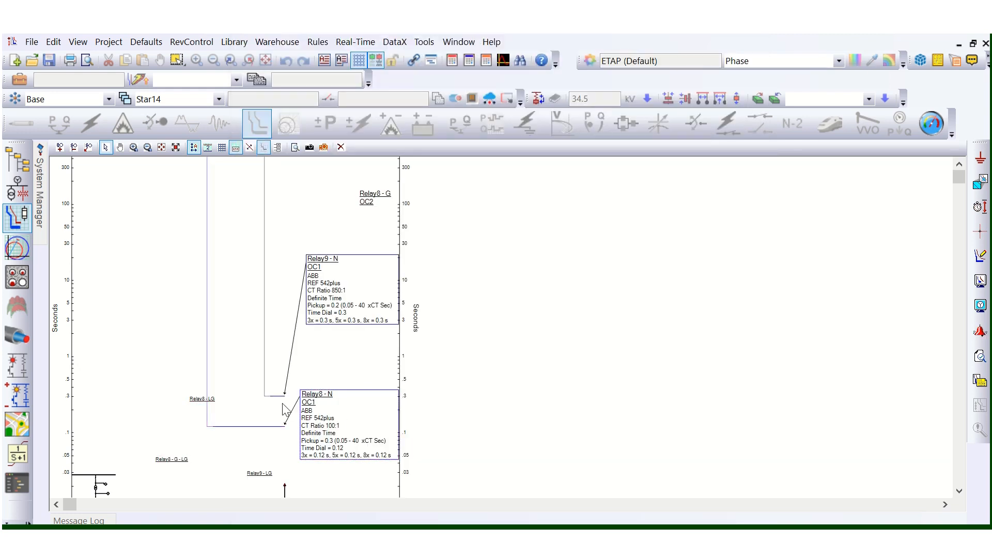
Move the Relay8 - N label to the left of its curve and show the plot's grid lines.
scroll(283, 403, "up", 1)
scroll(281, 376, "down", 2)
scroll(283, 381, "down", 1)
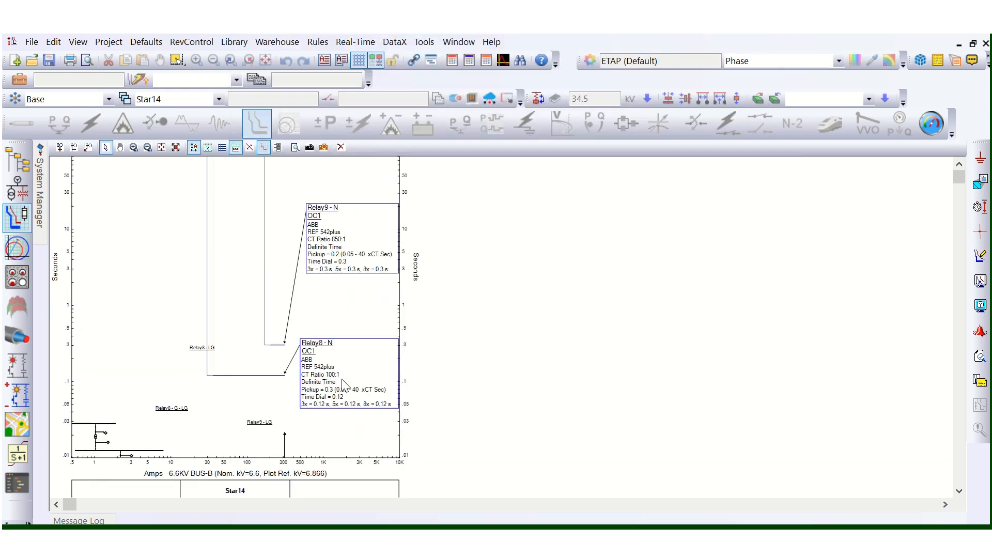
left_click_drag(345, 383, 117, 355)
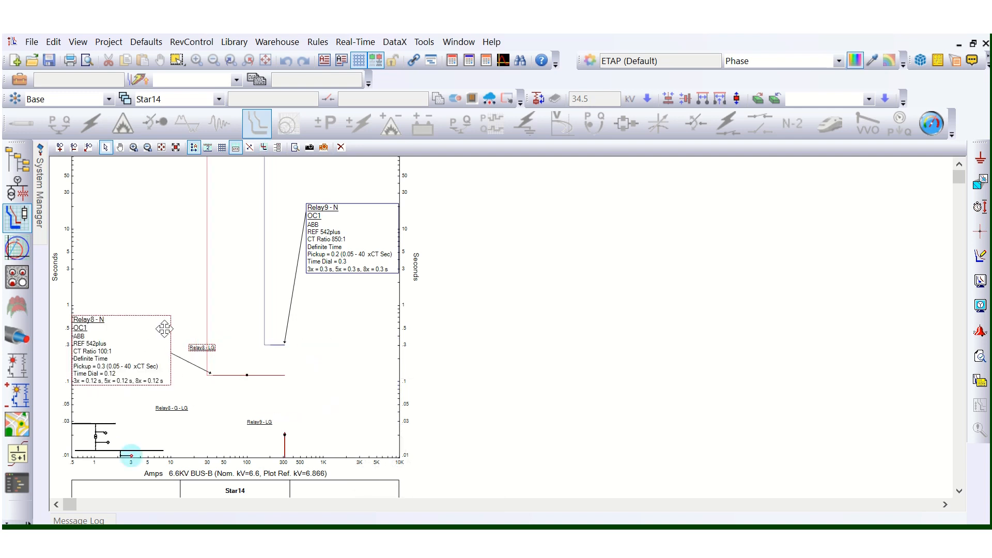
left_click(222, 148)
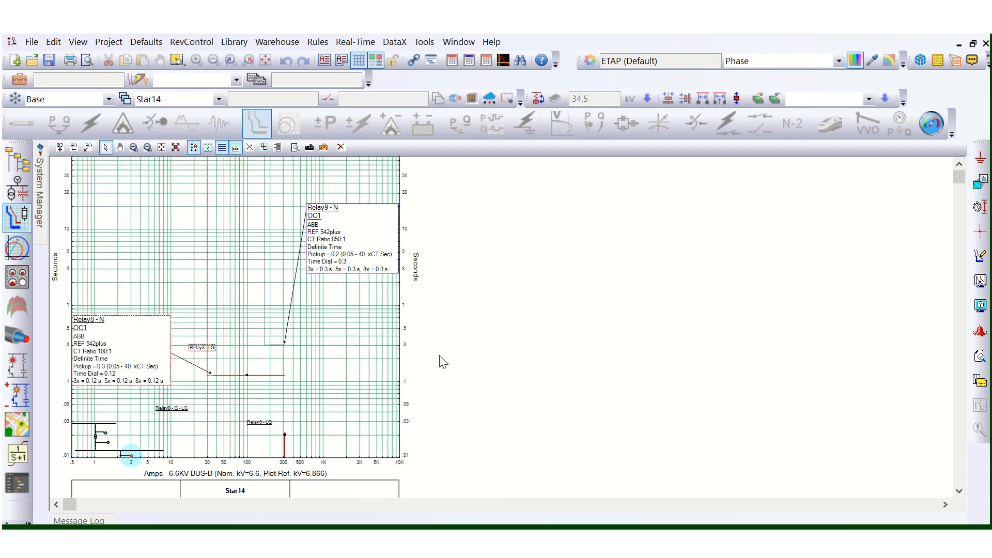
scroll(354, 367, "up", 2)
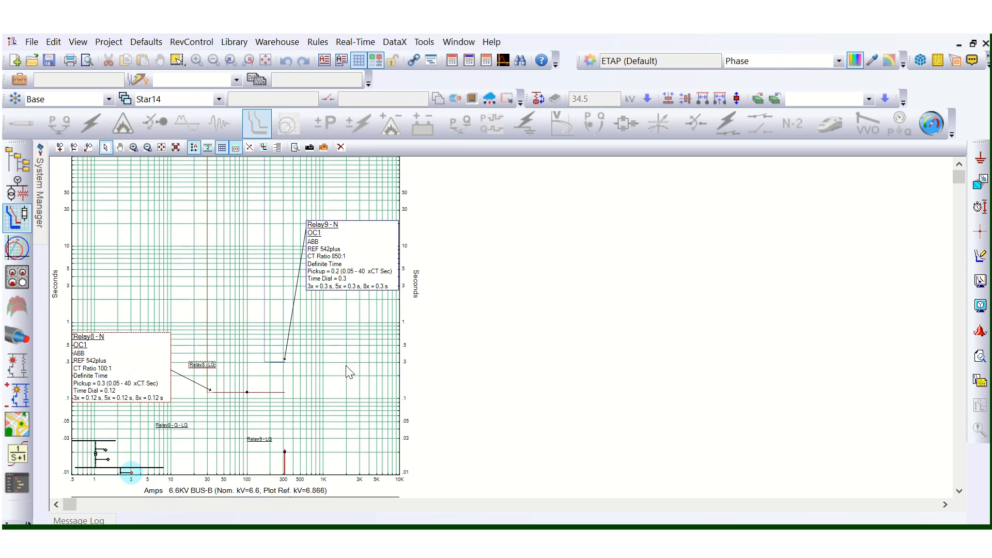
scroll(323, 258, "down", 3)
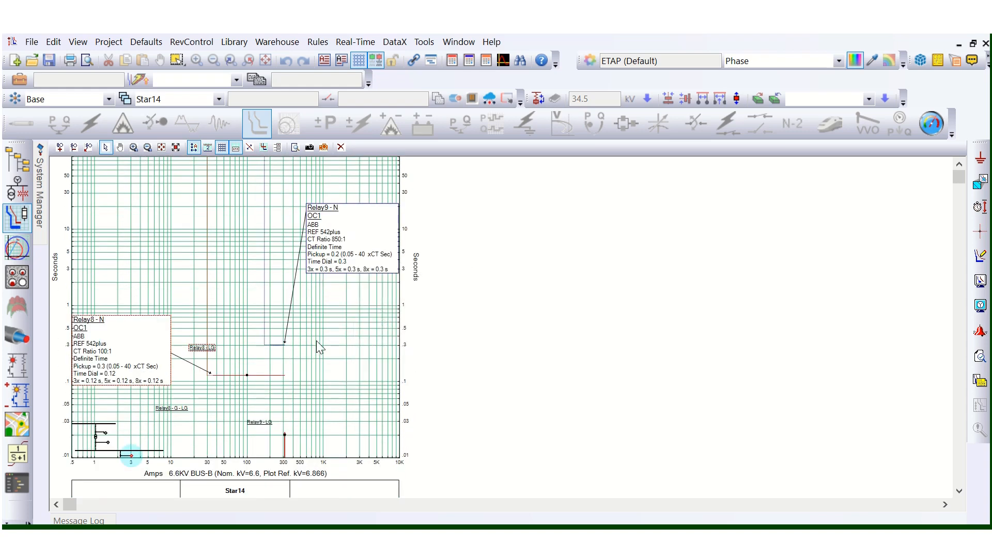
Measure the time difference between the Relay9 - N and Relay8 - N curves, shifting the measurement to the curves' right ends.
left_click(252, 370)
scroll(252, 370, "up", 2)
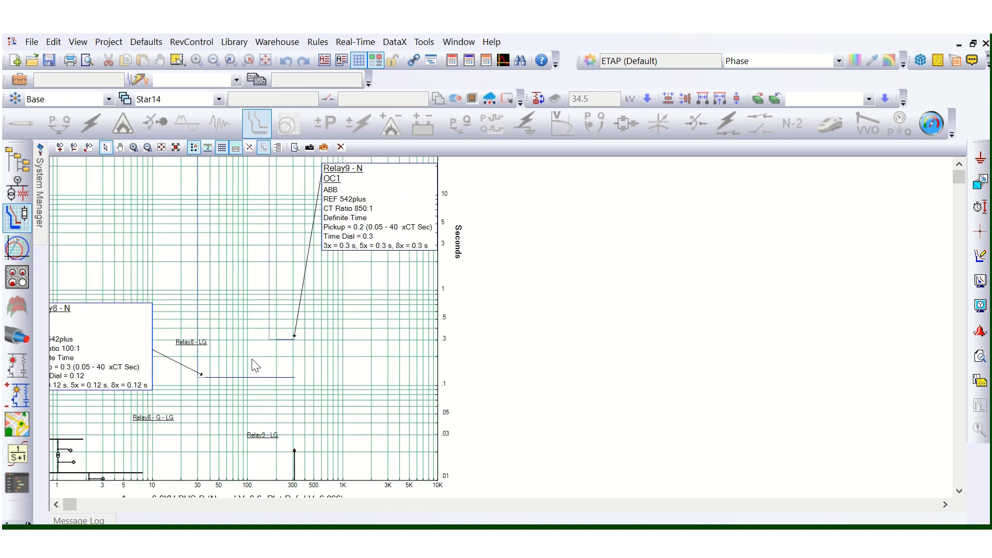
left_click_drag(163, 339, 133, 277)
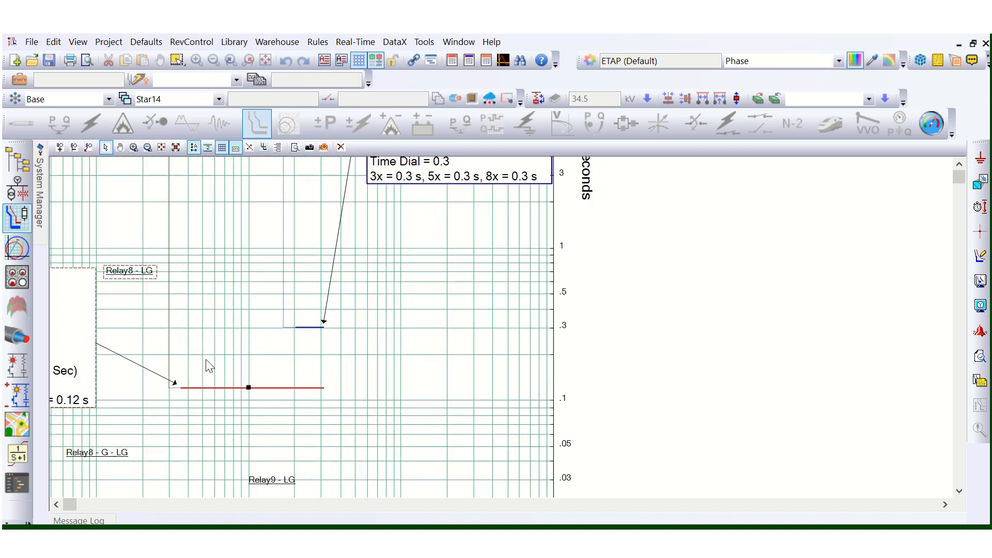
left_click(330, 351)
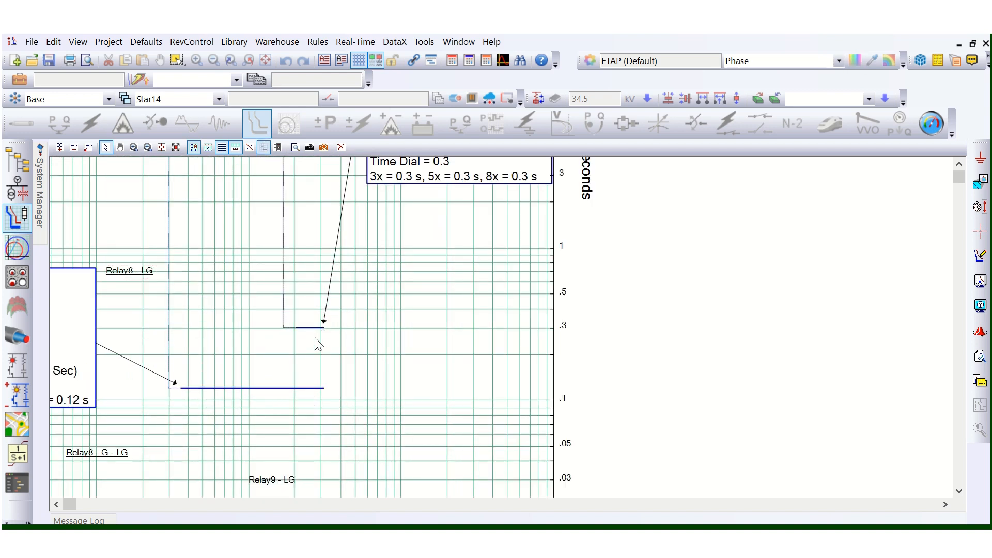
left_click(312, 342)
left_click(318, 372)
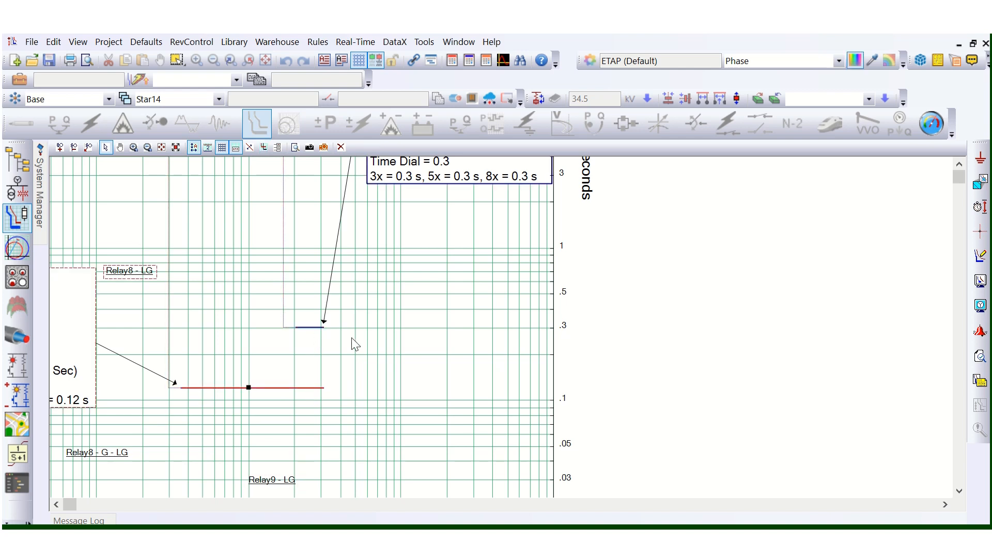
left_click(302, 343)
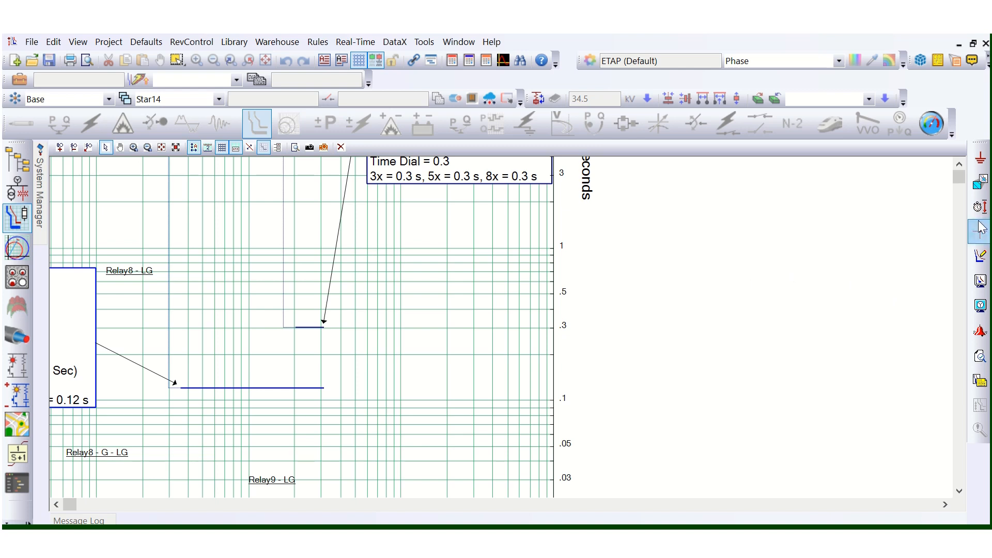
left_click(978, 206)
left_click(318, 327)
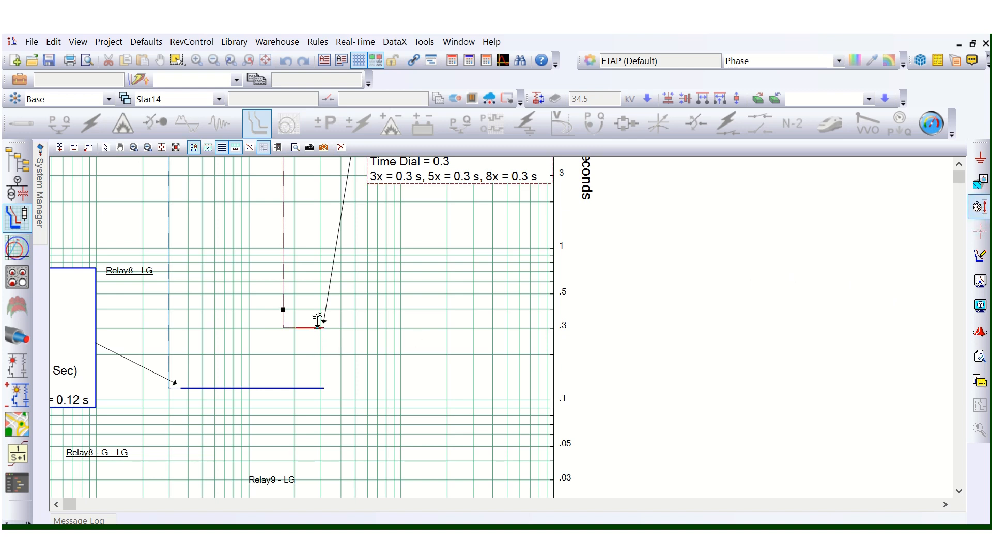
left_click(314, 387)
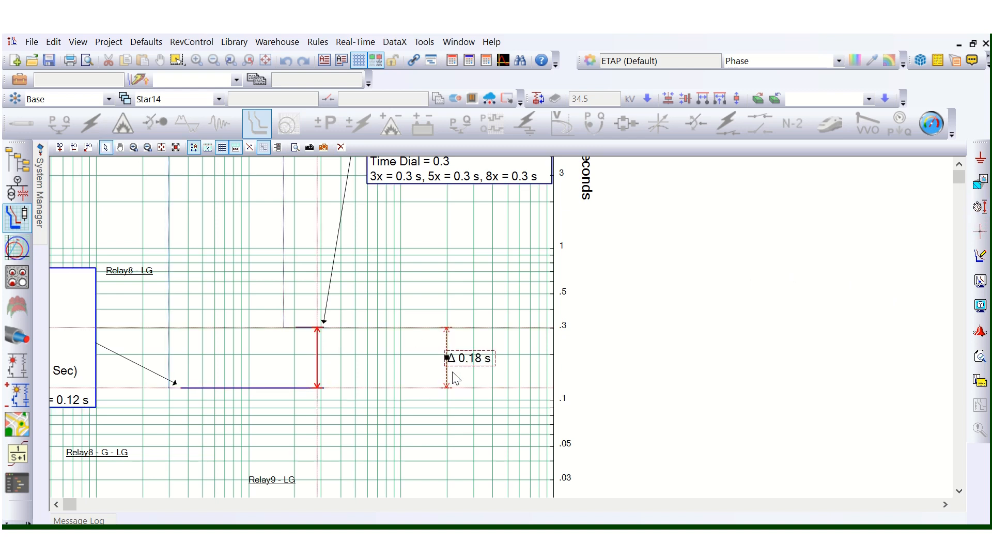
left_click_drag(319, 357, 342, 362)
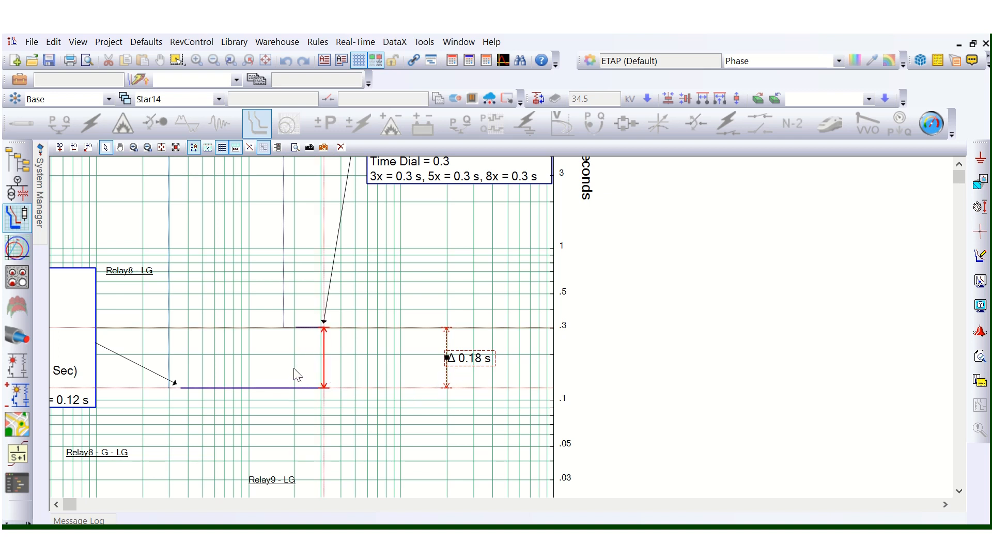
left_click(316, 382)
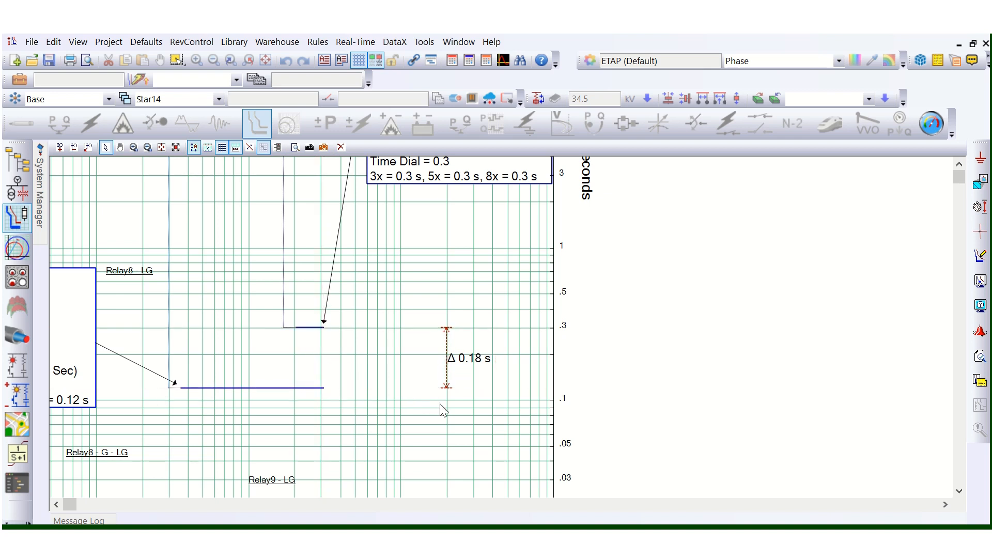
Lower the Relay8 - N definite-time curve to a time dial of 0.02.
scroll(439, 404, "down", 1)
left_click(129, 386)
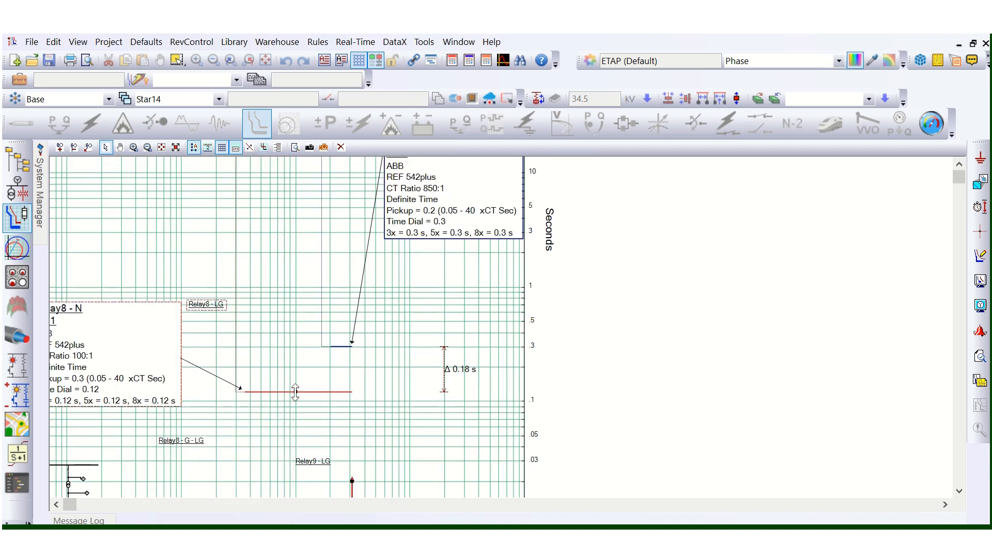
left_click_drag(295, 391, 292, 454)
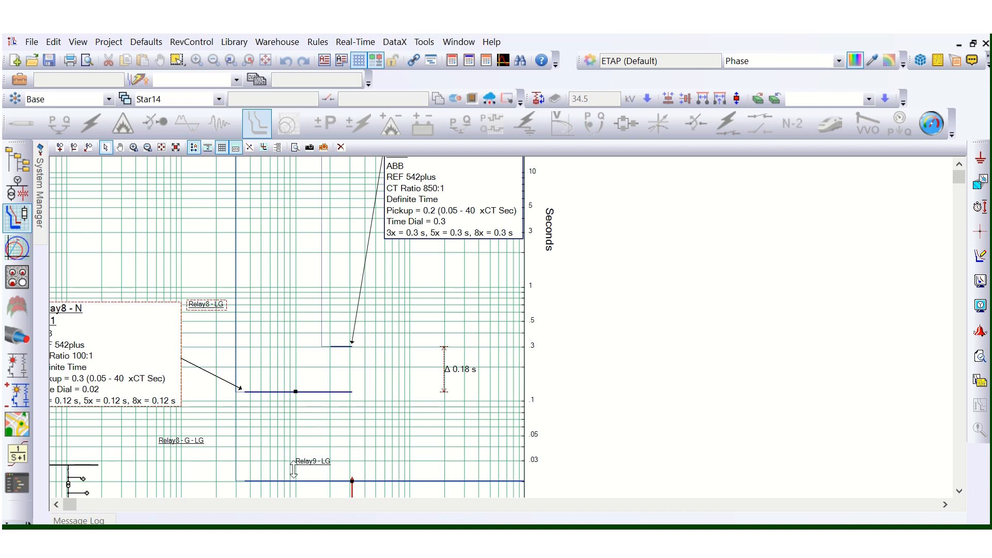
scroll(346, 419, "down", 2)
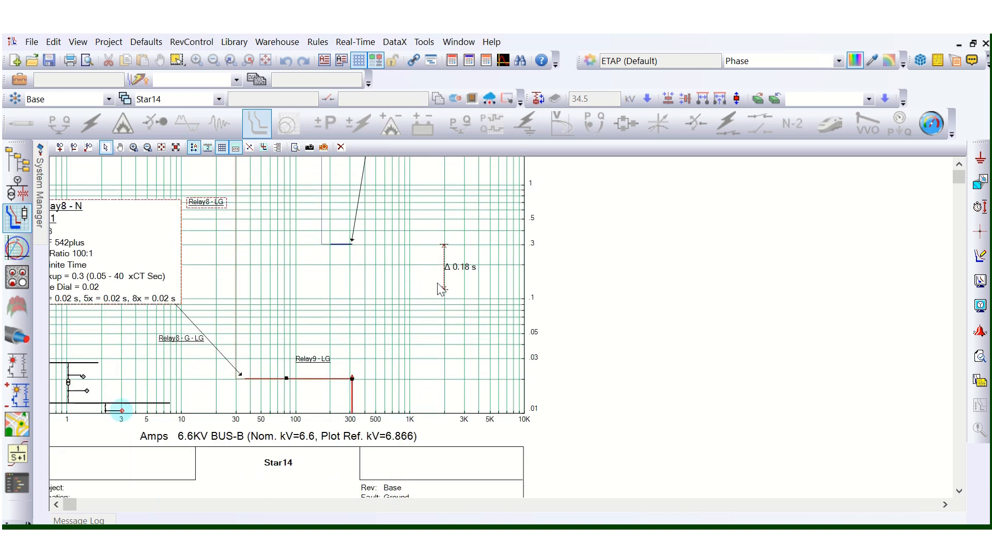
Replace the outdated time-difference marker with a new one between the Relay9 - N and Relay8 - N curves at 314 A.
left_click(449, 268)
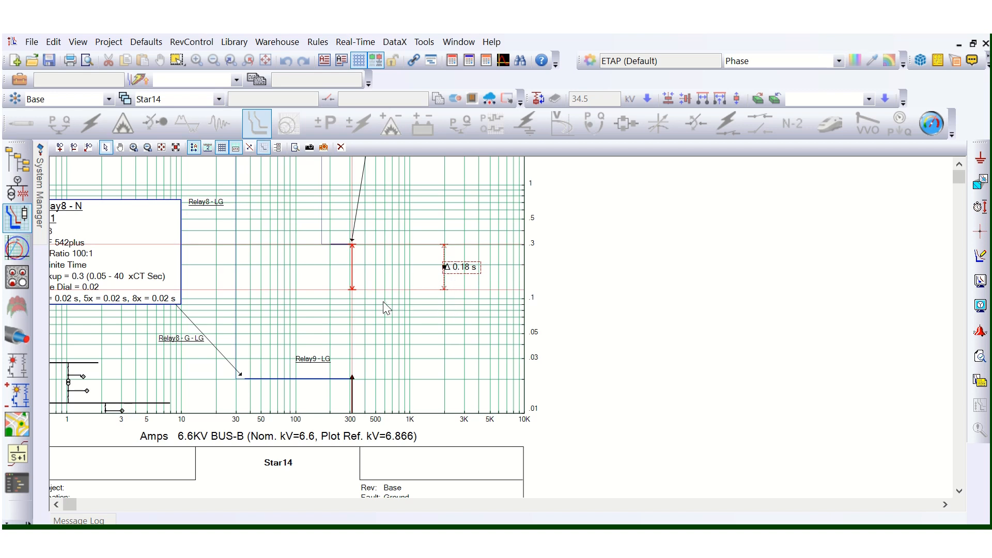
key("Delete")
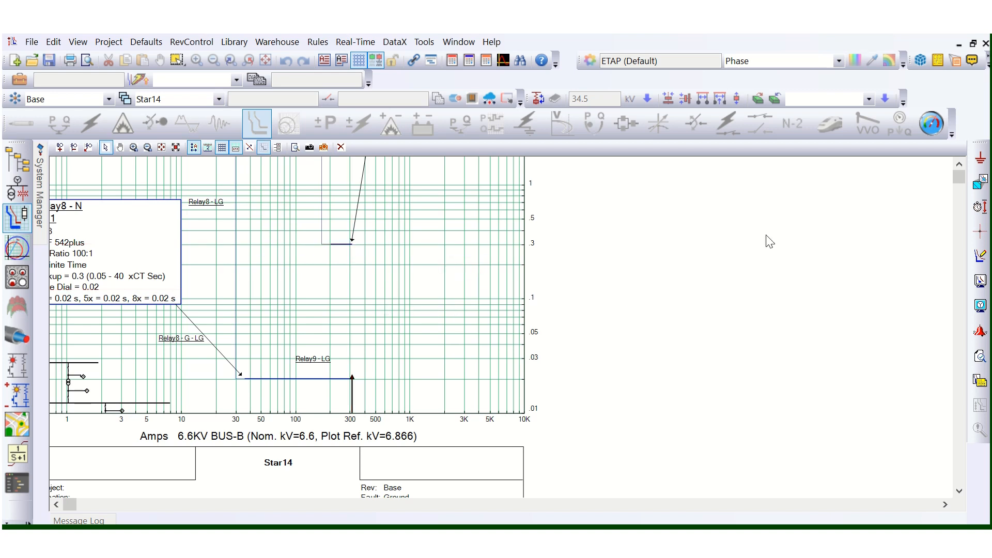
left_click(980, 207)
left_click_drag(341, 240, 340, 379)
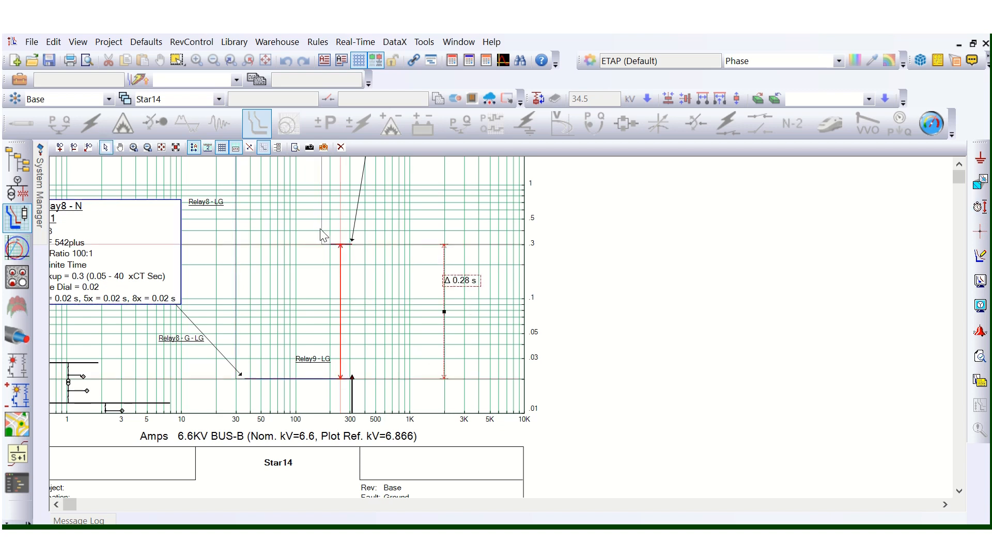
left_click_drag(338, 318, 352, 318)
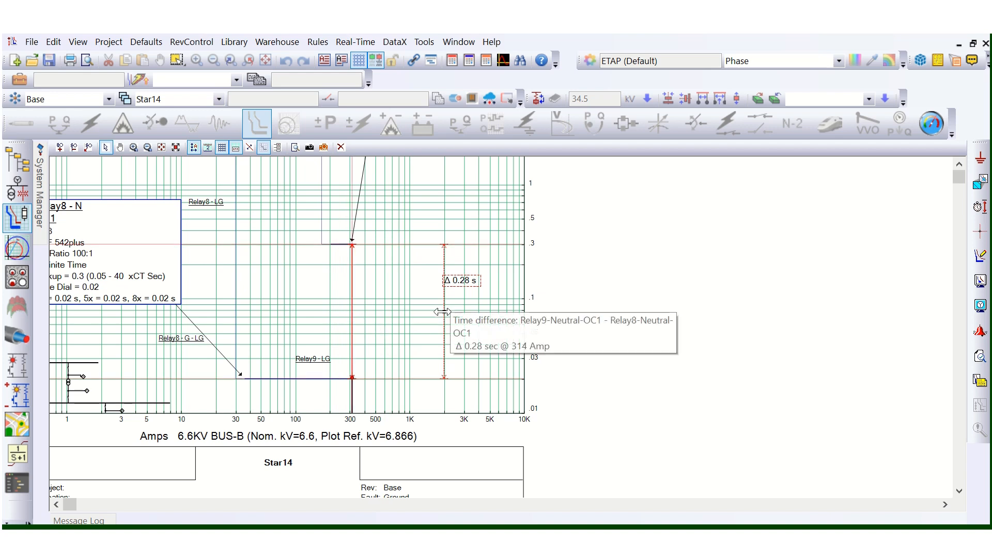
Place the time-difference line at the curves' right ends with its label beside it, and give the label a border.
left_click_drag(352, 318, 352, 319)
left_click_drag(370, 281, 384, 302)
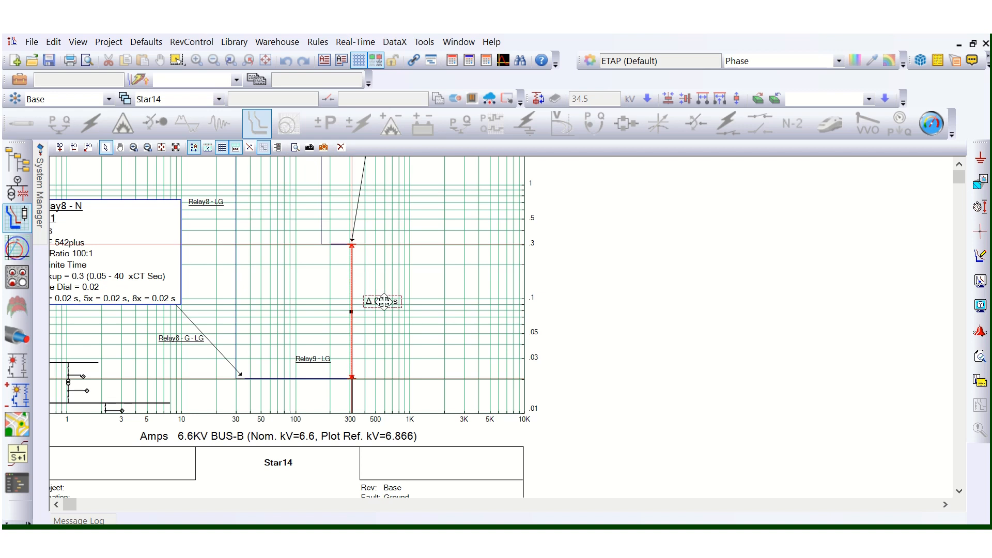
right_click(384, 305)
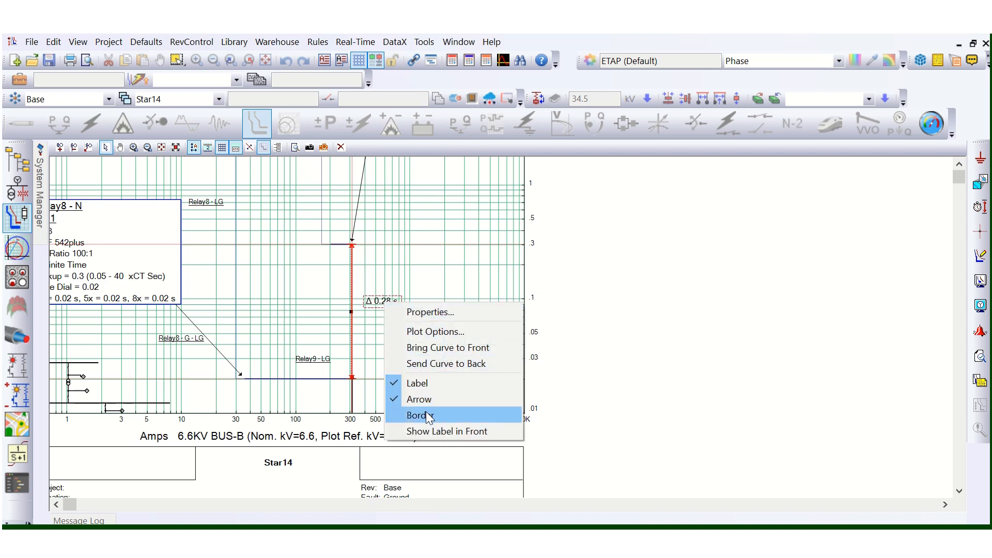
left_click(448, 414)
right_click(383, 300)
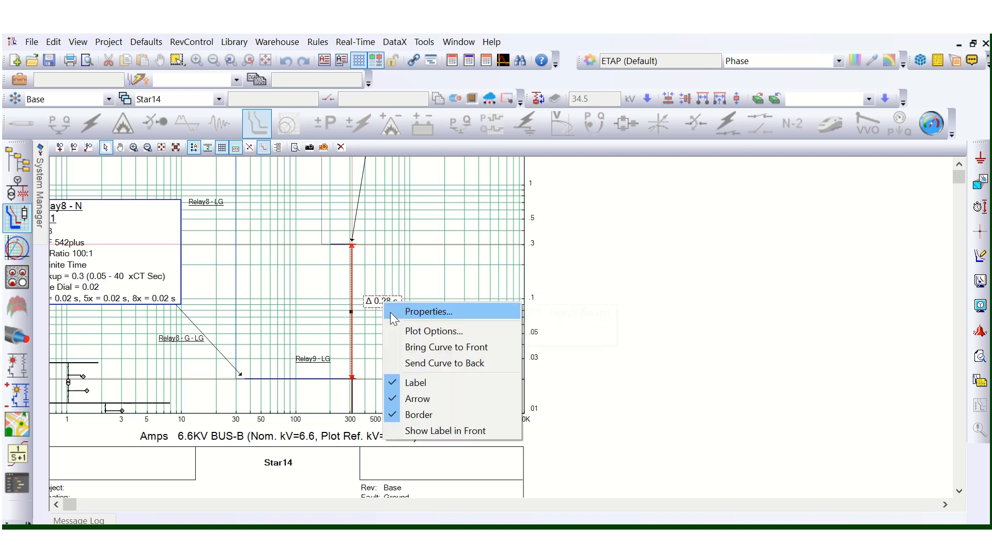
left_click(434, 268)
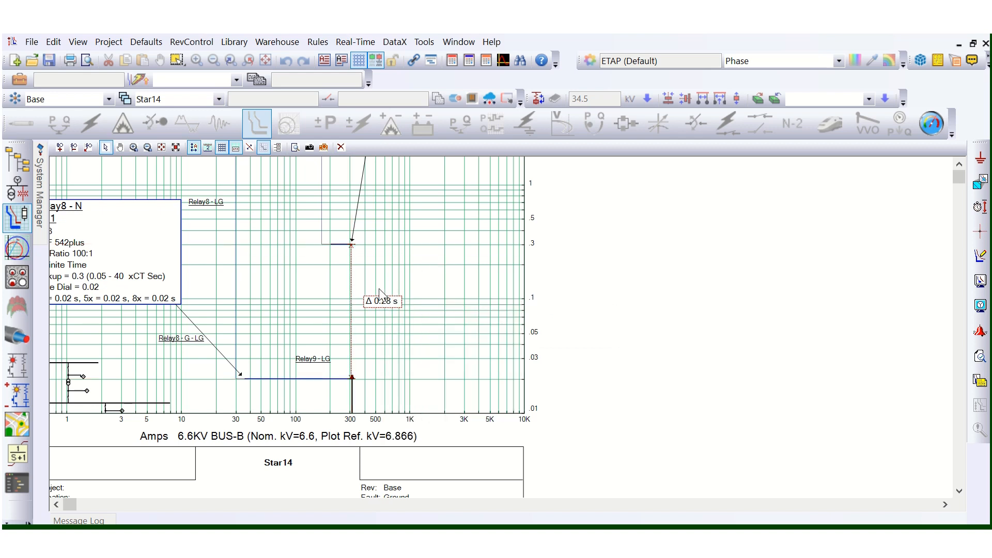
Raise the Relay9 - N definite-time curve until it is 0.4 s above the Relay8 - N curve.
left_click(331, 244)
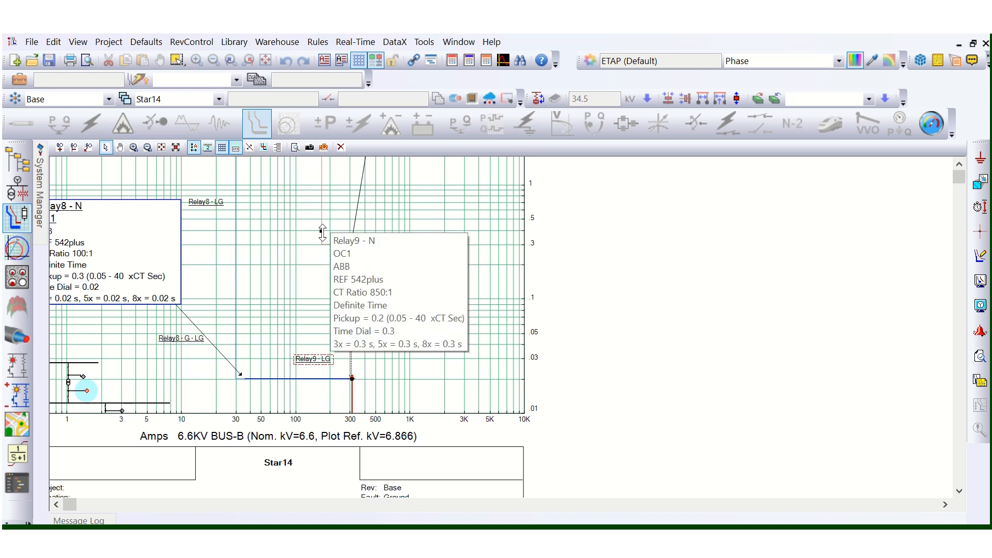
left_click_drag(323, 230, 323, 228)
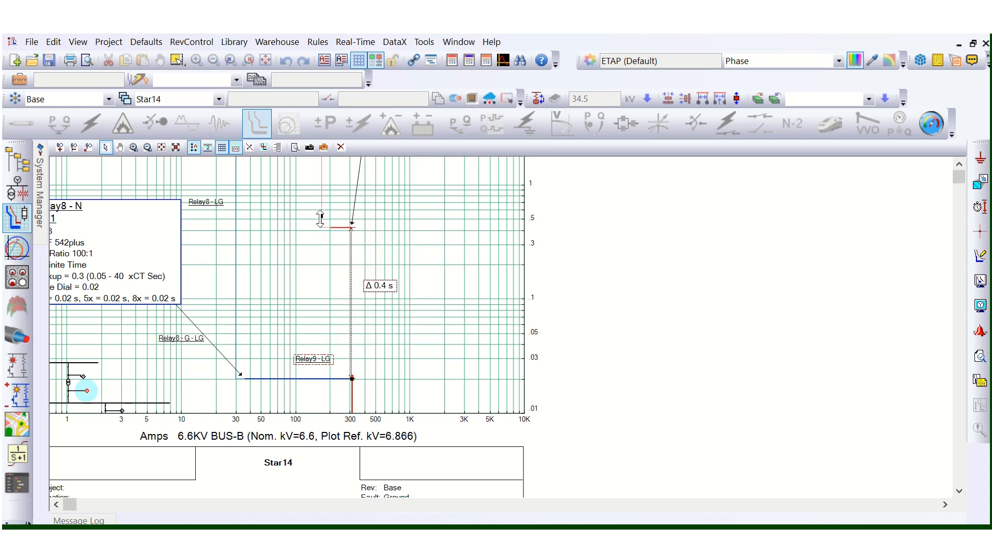
Try to apply a different Time Difference value to the marker between the neutral curves.
double_click(380, 290)
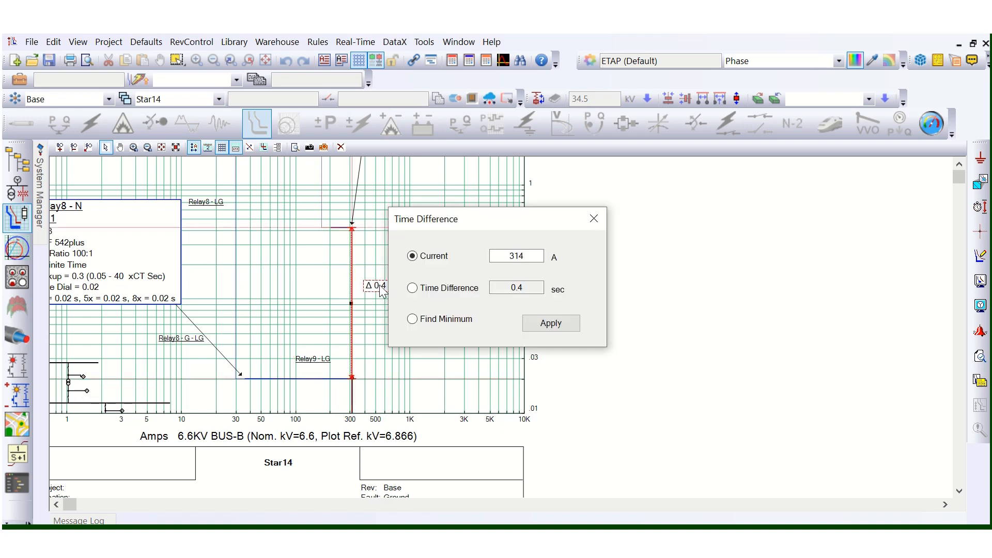
left_click(412, 289)
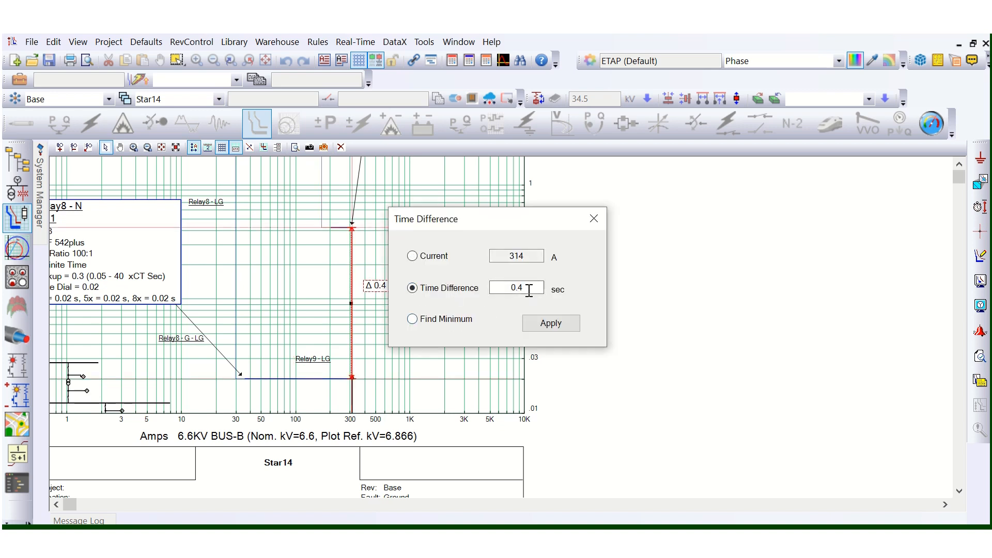
left_click(524, 288)
type("3")
left_click(552, 323)
left_click(594, 219)
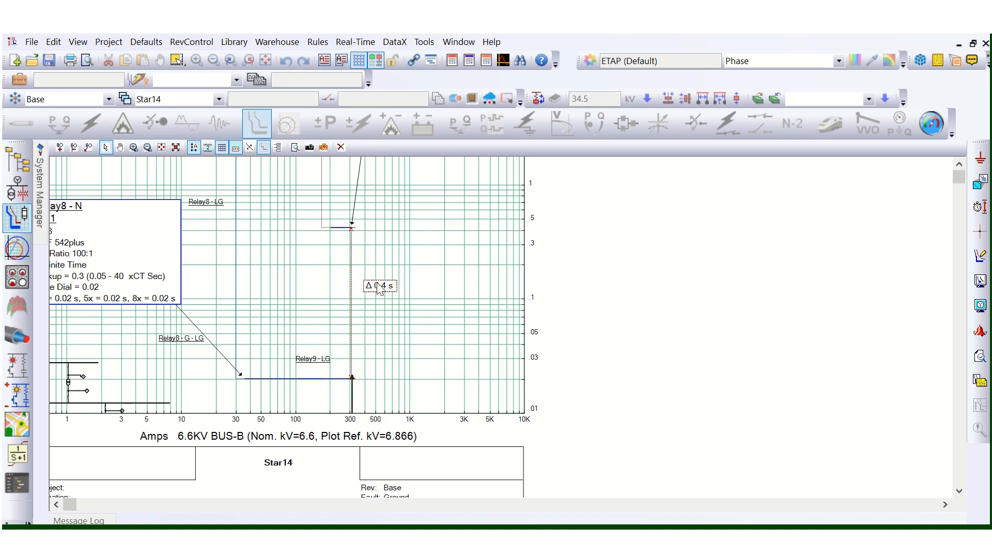
Move the time-difference label farther right of its dimension line.
left_click_drag(380, 294, 429, 299)
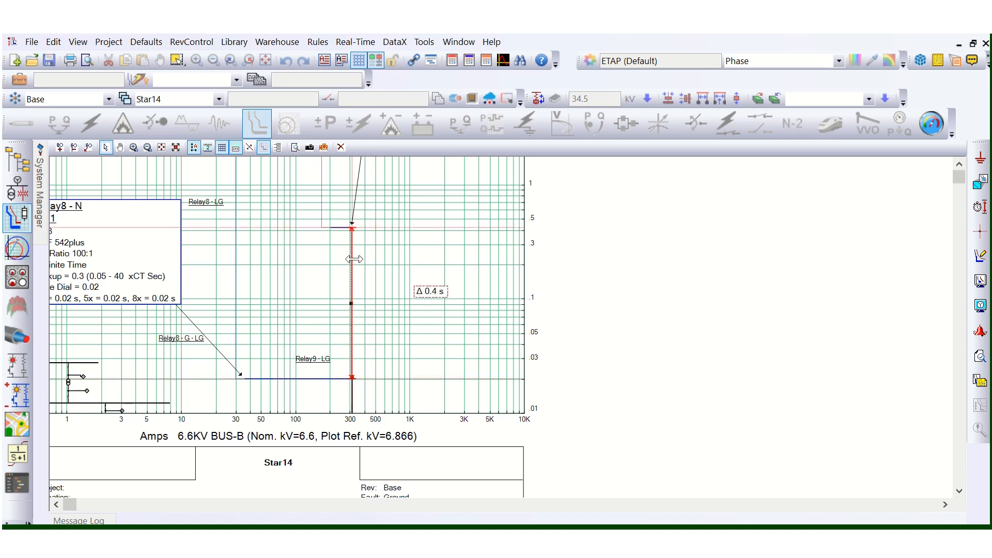
Lower the Relay9 - N definite-time curve to 0.3 s above Relay8 - N and move the time-difference label closer to its line.
left_click(325, 227)
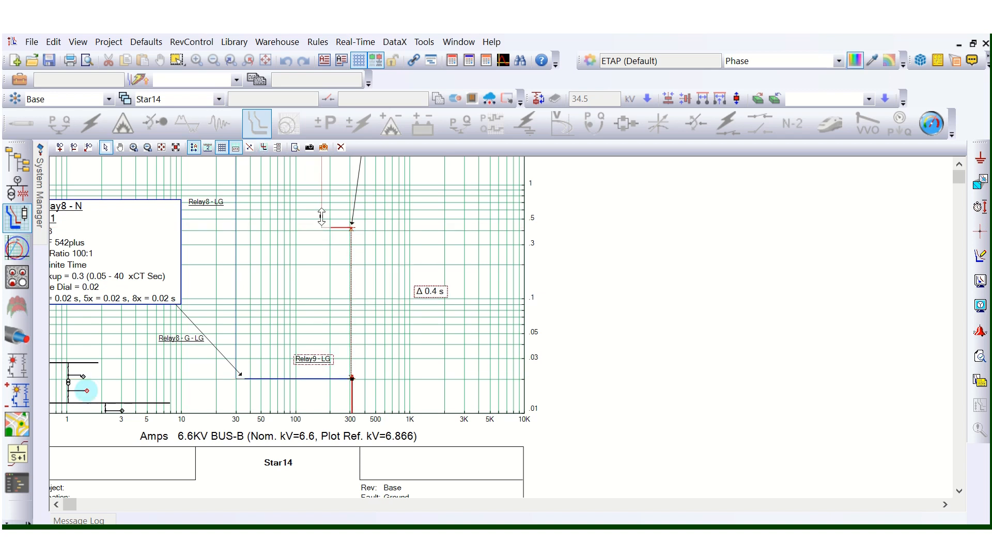
left_click_drag(322, 232, 322, 239)
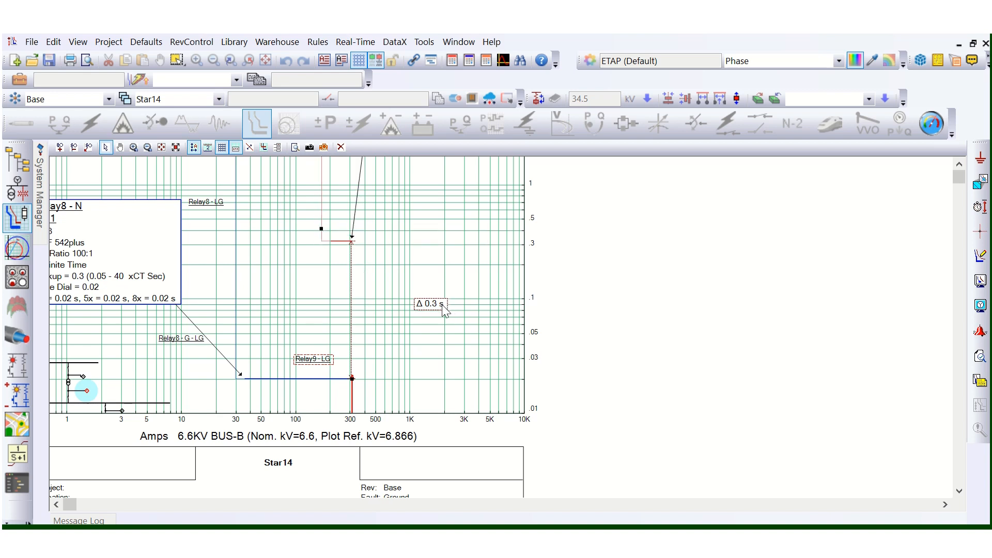
left_click_drag(438, 308, 388, 310)
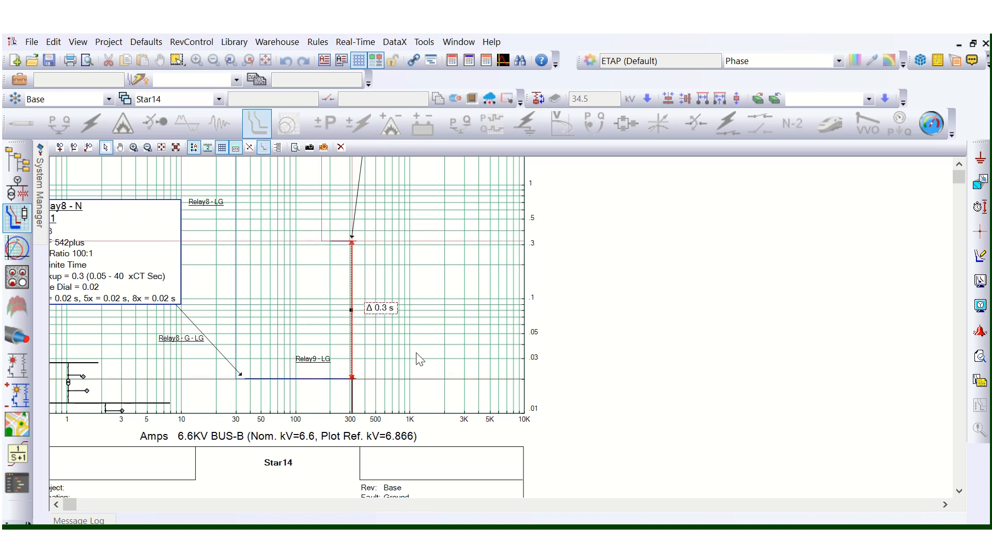
Examine the Relay8 - N and Relay9 - N curves, their settings labels and the time difference between them on the Star14 plot.
scroll(517, 385, "down", 1)
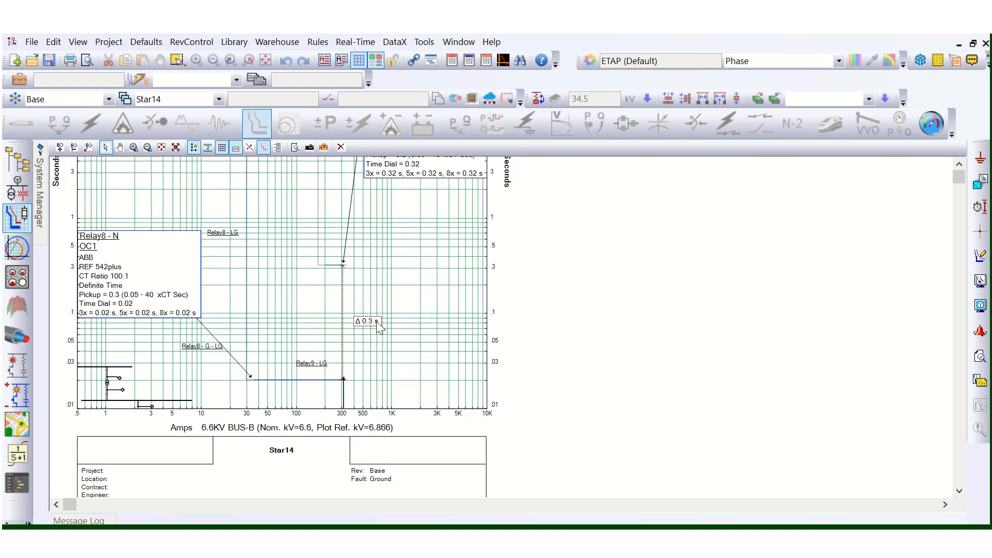
scroll(333, 339, "up", 6)
scroll(379, 333, "down", 4)
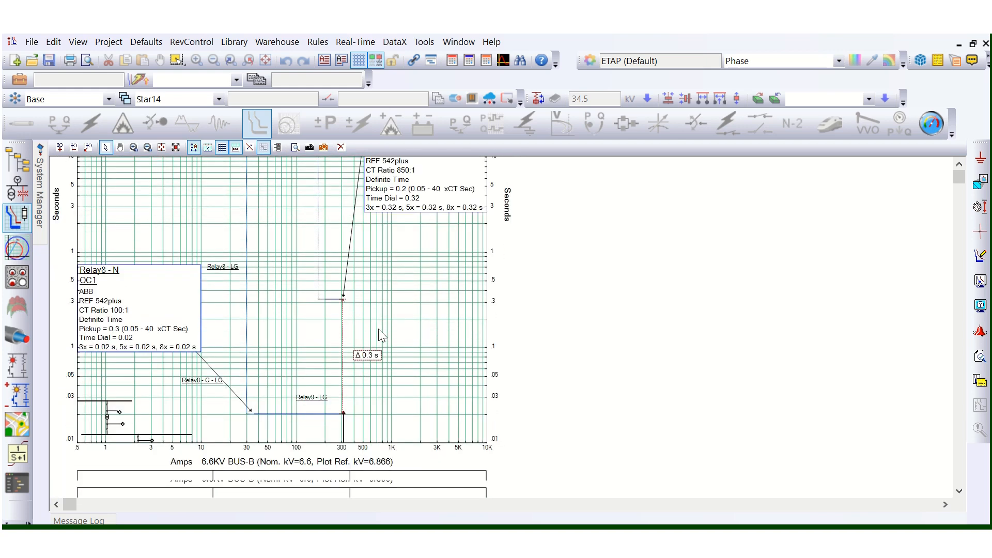
scroll(370, 295, "up", 4)
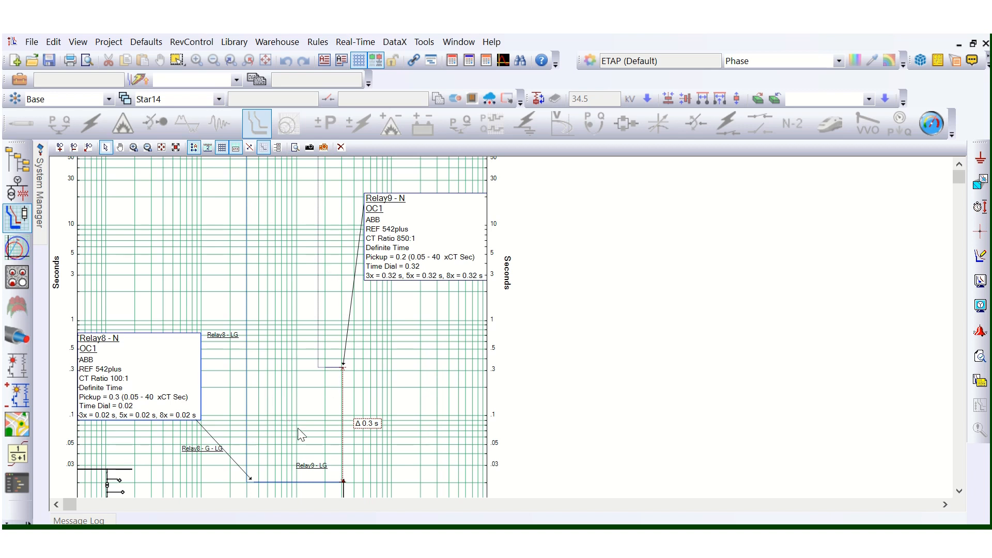
left_click(151, 388)
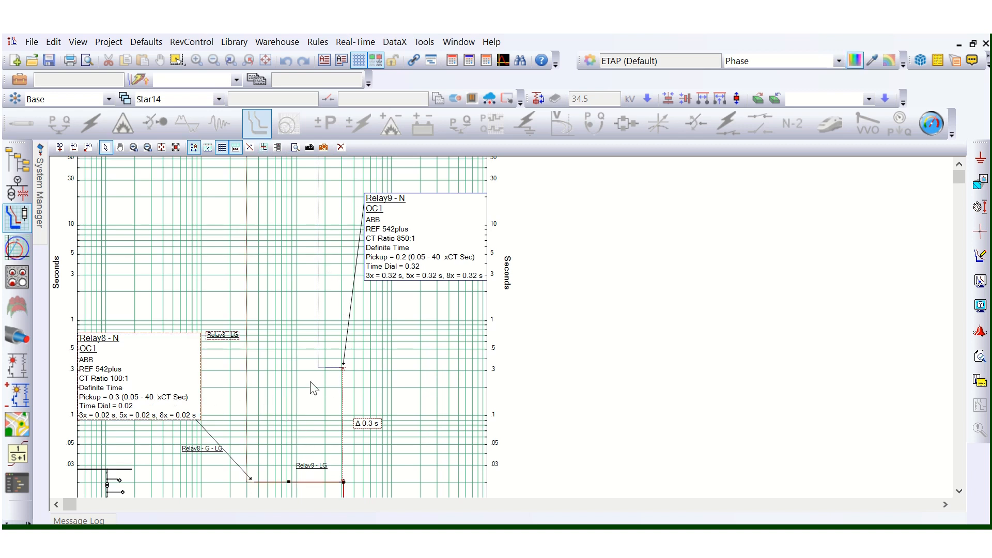
left_click(341, 377)
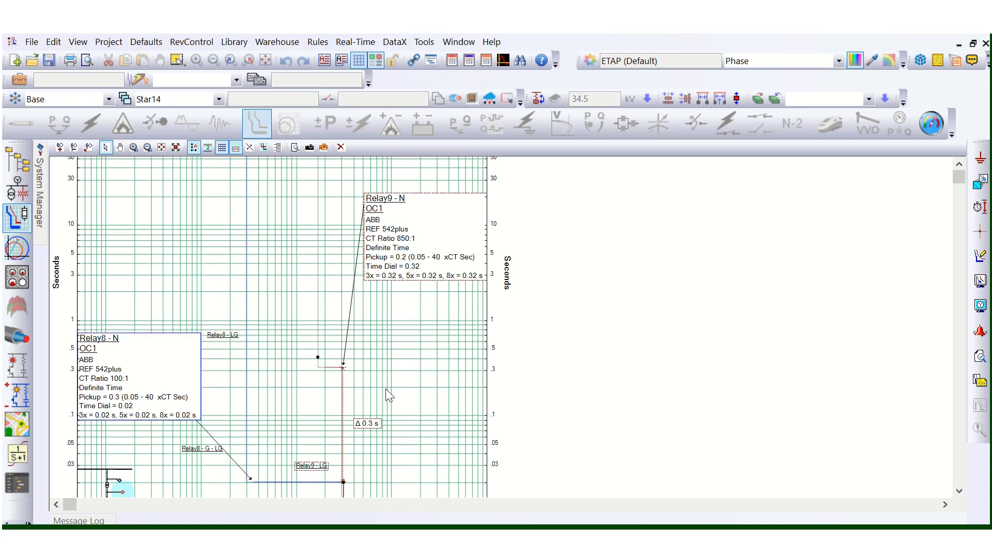
scroll(244, 325, "up", 2)
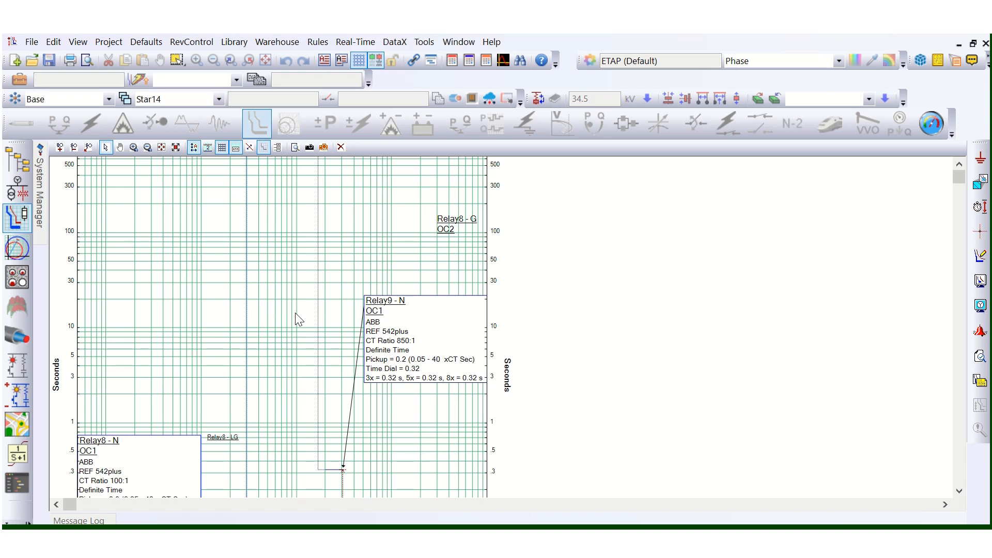
scroll(308, 319, "up", 1)
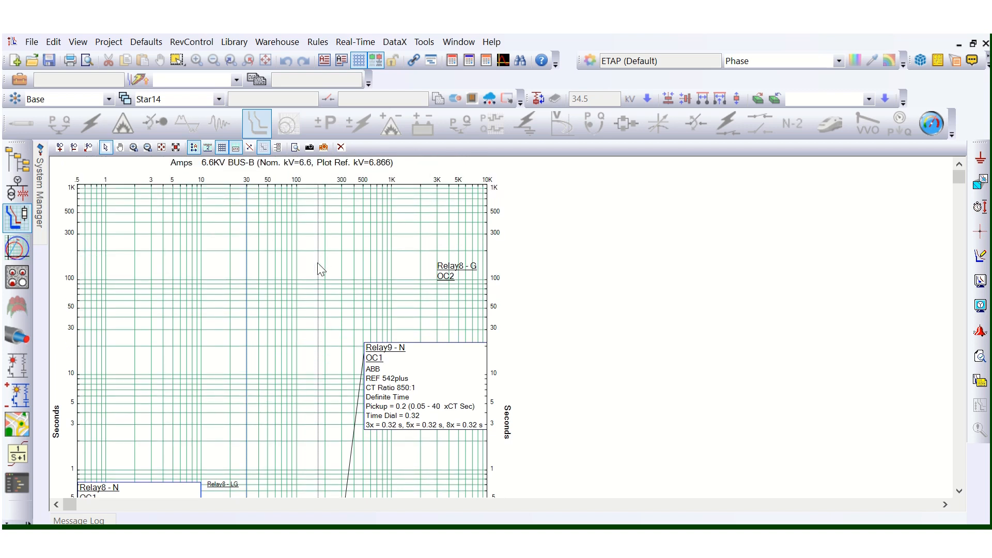
scroll(319, 271, "down", 2)
mouse_move(319, 270)
scroll(316, 270, "down", 1)
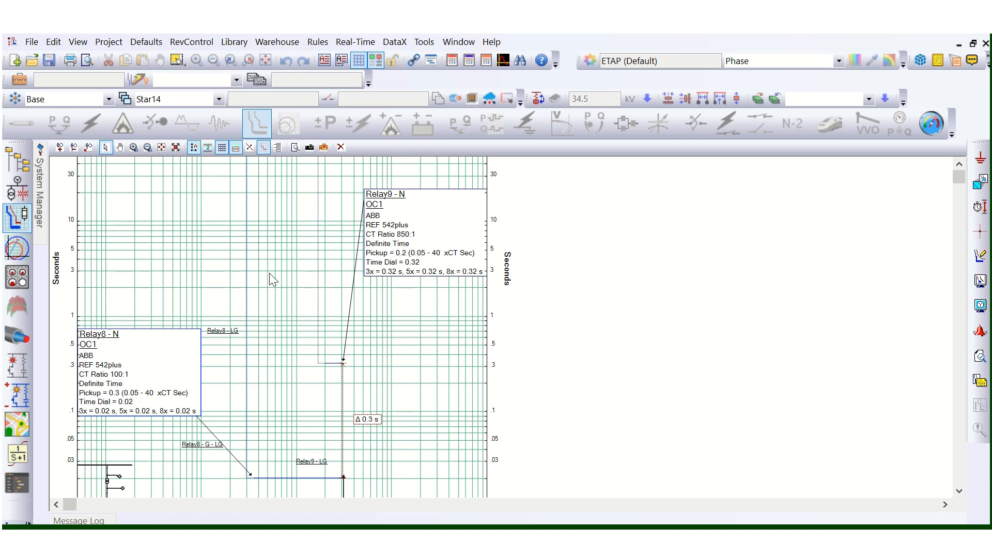
Return to the OLV1 one-line diagram and switch it to Edit mode.
left_click(17, 189)
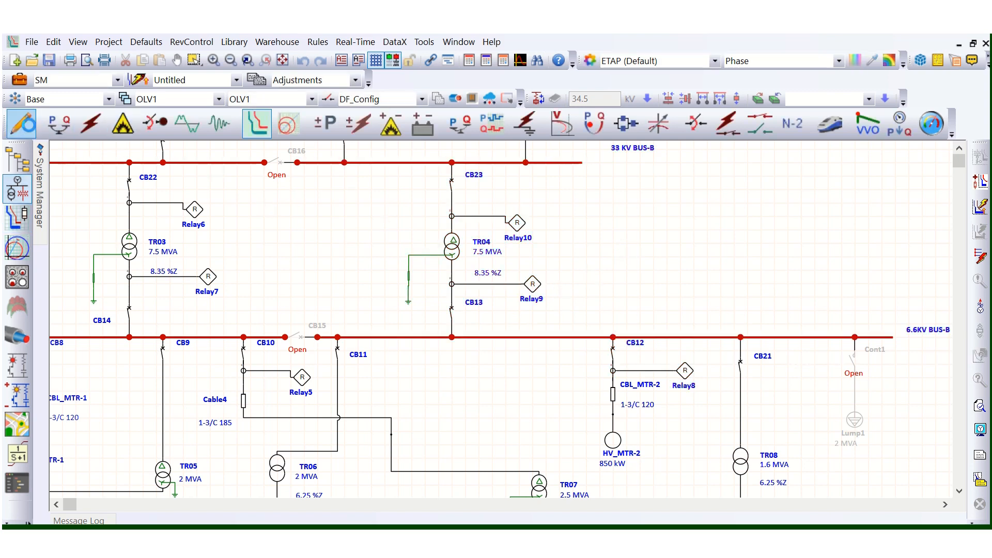
left_click(20, 124)
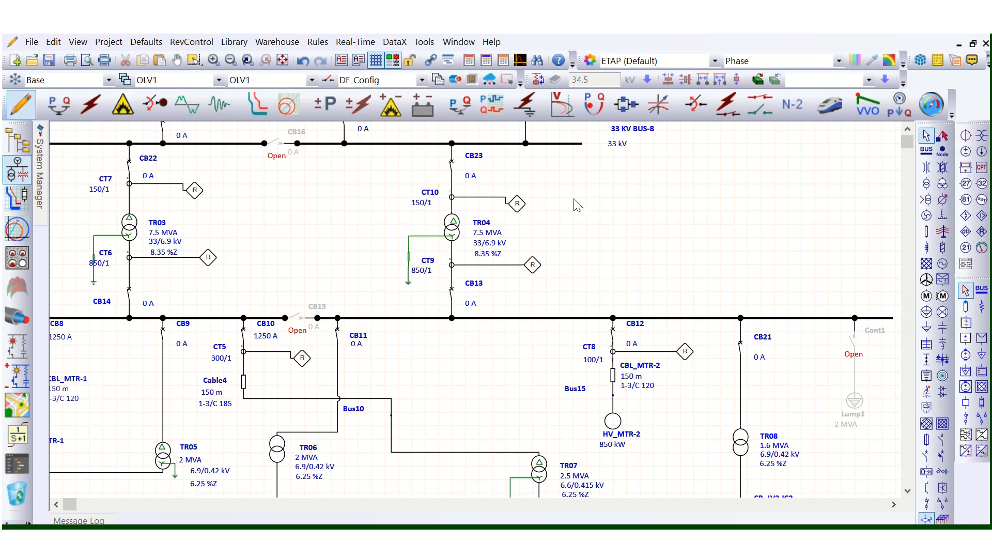
scroll(514, 265, "up", 3)
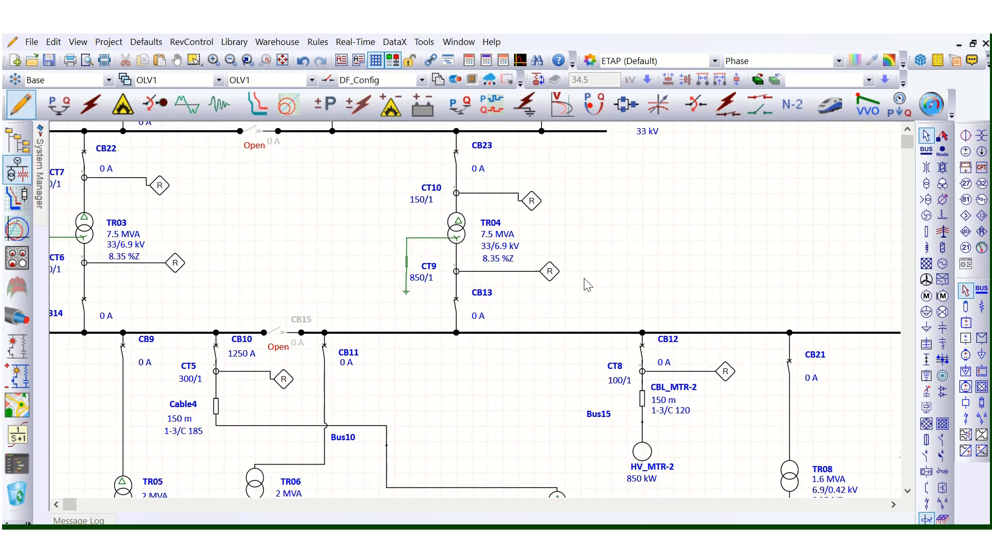
Review the neutral overcurrent settings of Relay9 beside CT9, then close its editor.
left_click(466, 276)
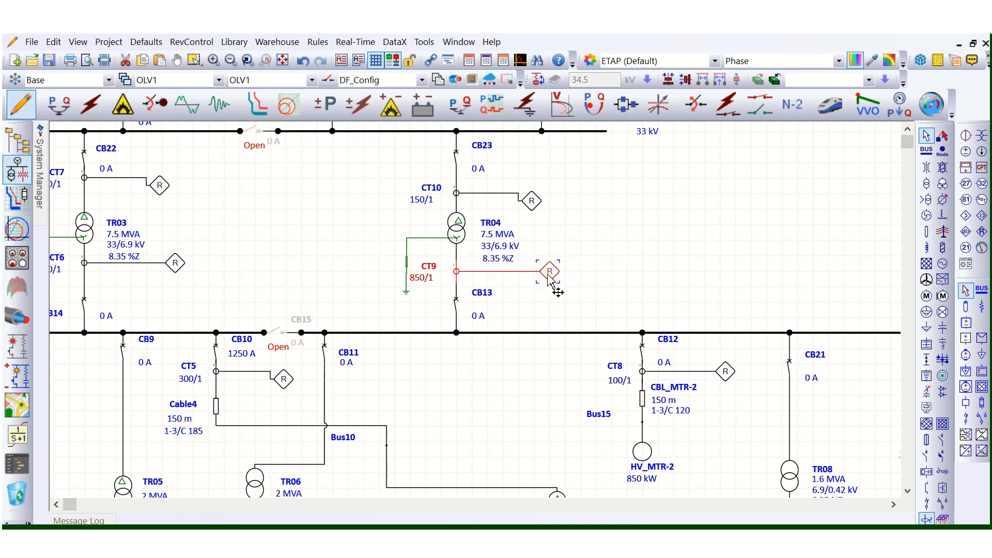
left_click_drag(549, 272, 545, 271)
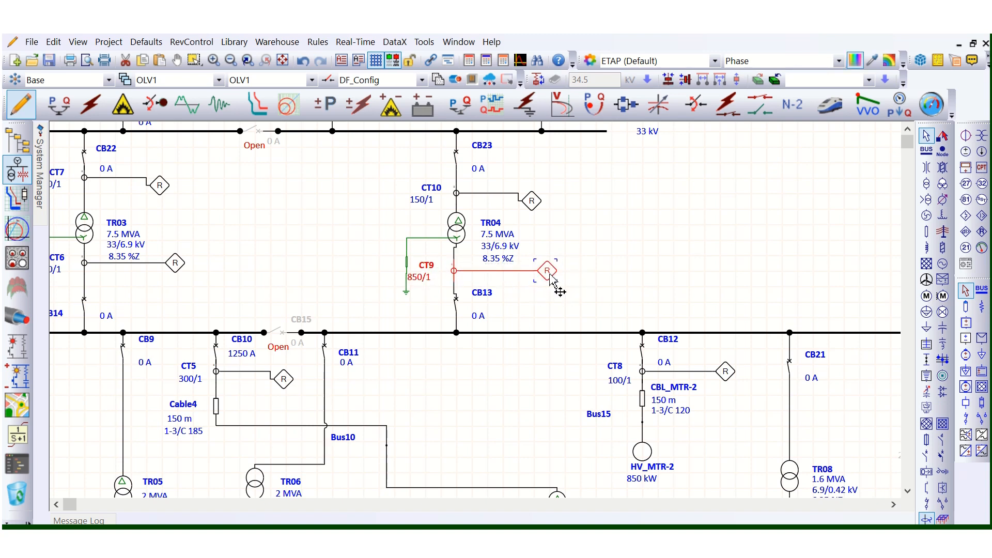
left_click(573, 293)
left_click(545, 270)
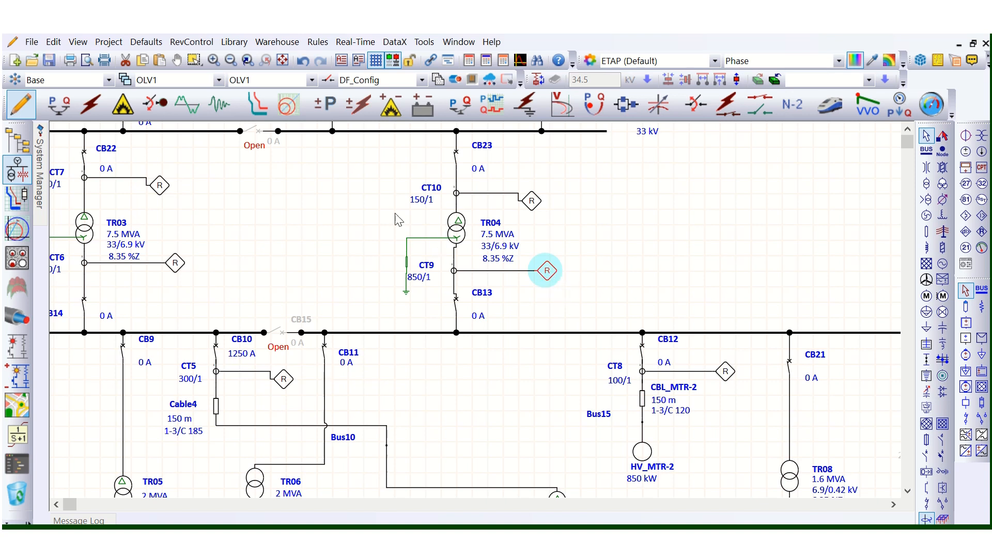
double_click(547, 270)
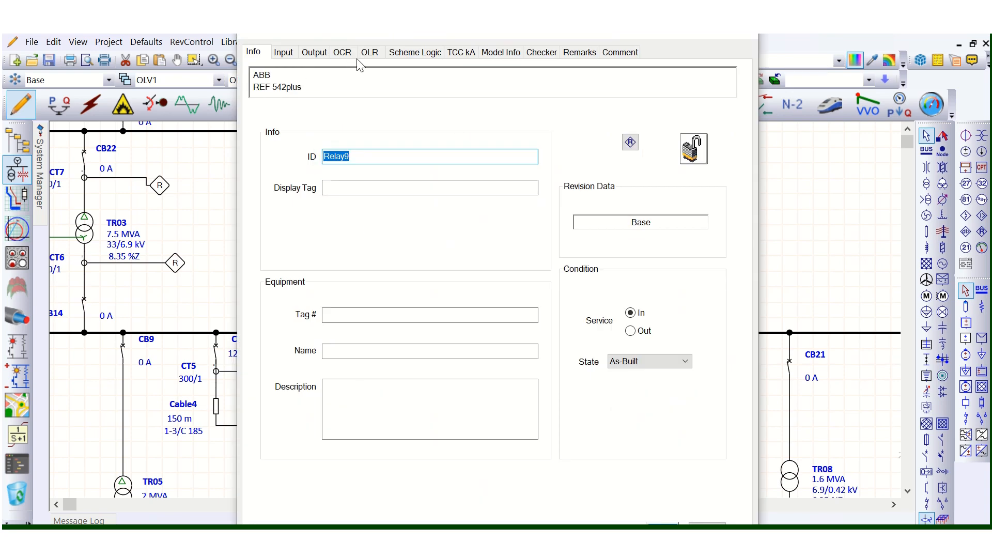
left_click(342, 54)
left_click(297, 221)
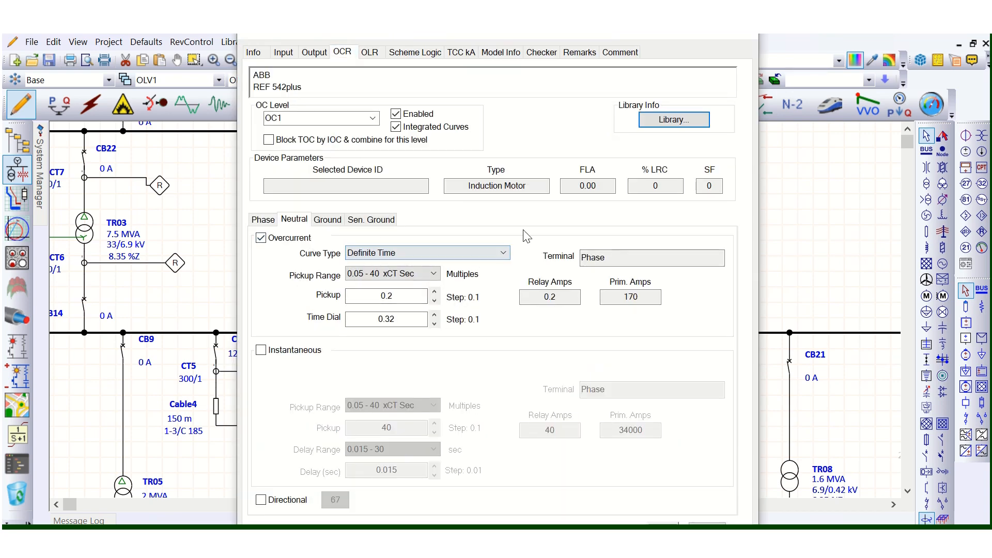
left_click(748, 35)
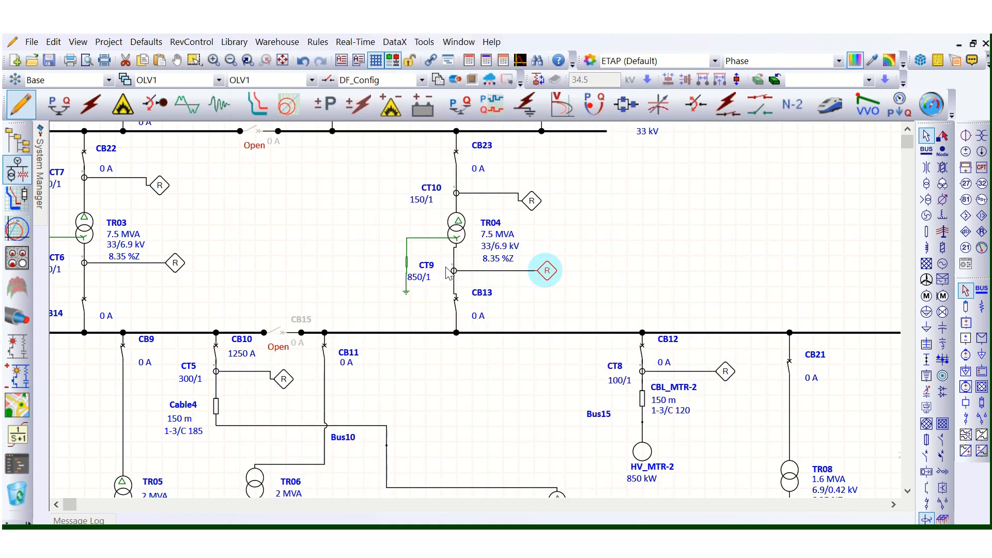
Move TR04's secondary neutral grounding symbol to the opposite side of the transformer, beyond Relay9.
scroll(476, 253, "up", 1)
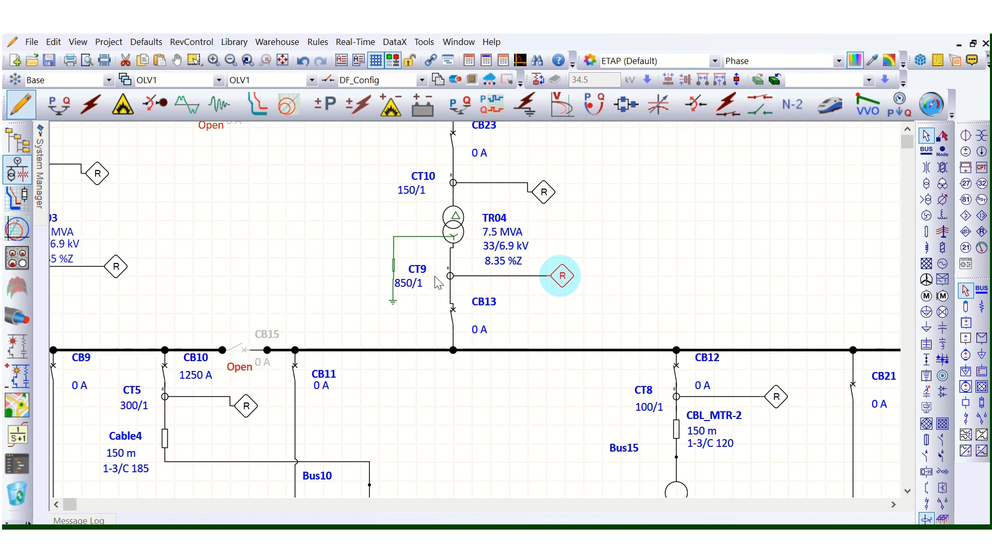
left_click_drag(374, 252, 399, 311)
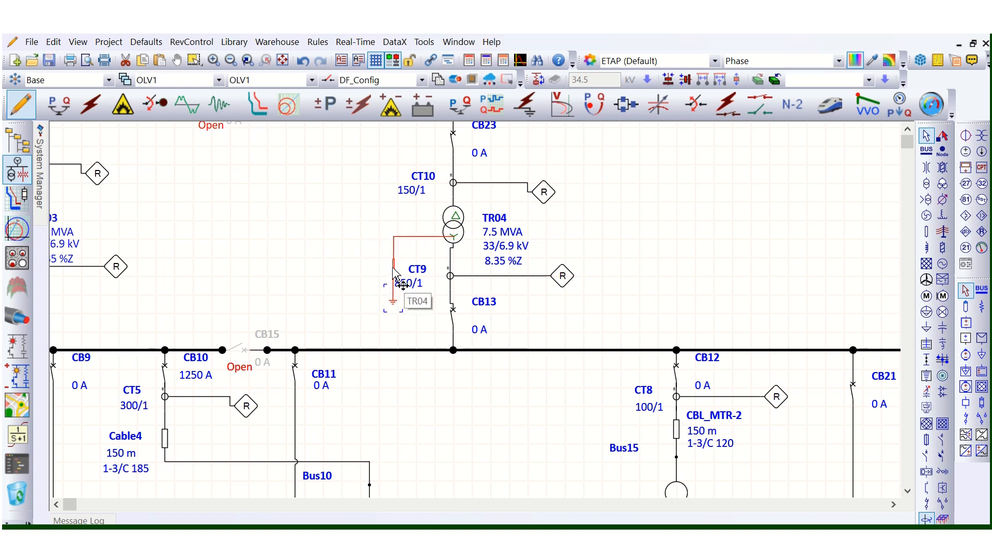
left_click_drag(394, 267, 634, 269)
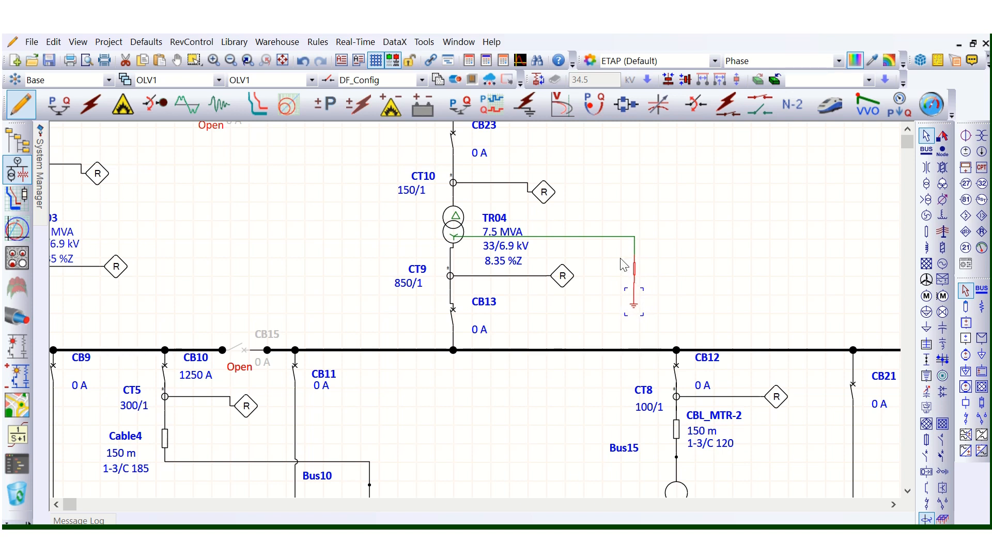
left_click(627, 221)
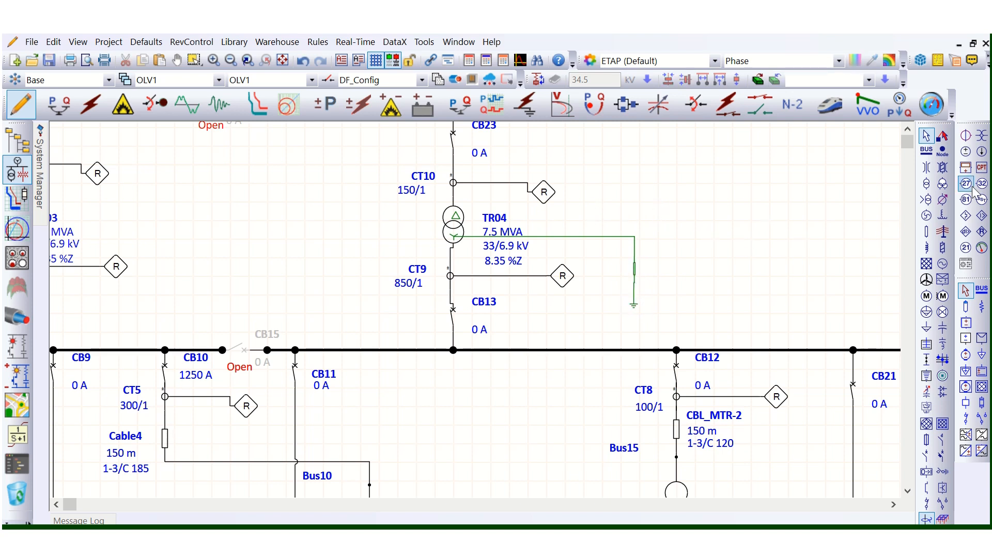
Insert a current transformer rotated to horizontal into TR04's neutral grounding connection and wire it to Relay9.
left_click(965, 135)
left_click(592, 210)
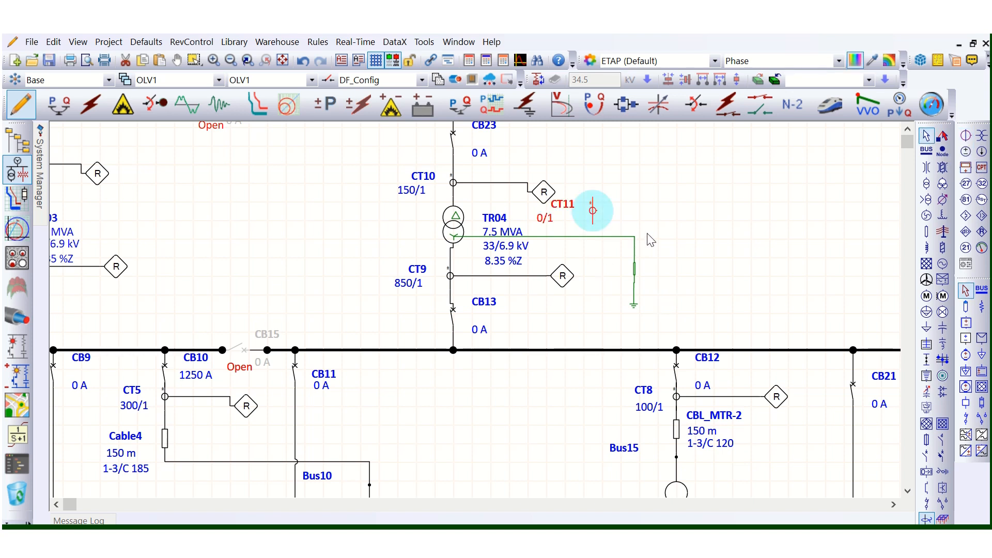
key("ctrl+r")
left_click_drag(592, 211, 592, 236)
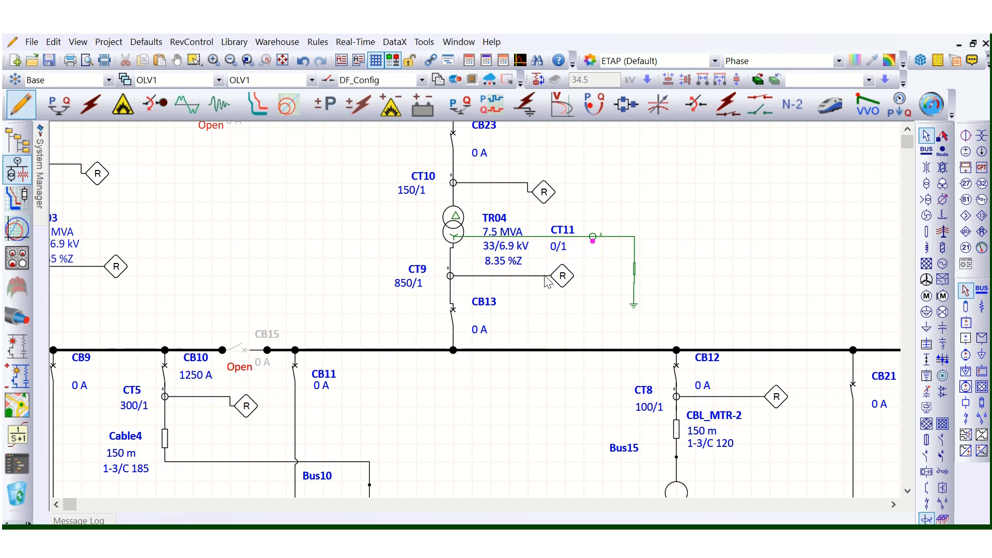
left_click_drag(546, 277, 593, 238)
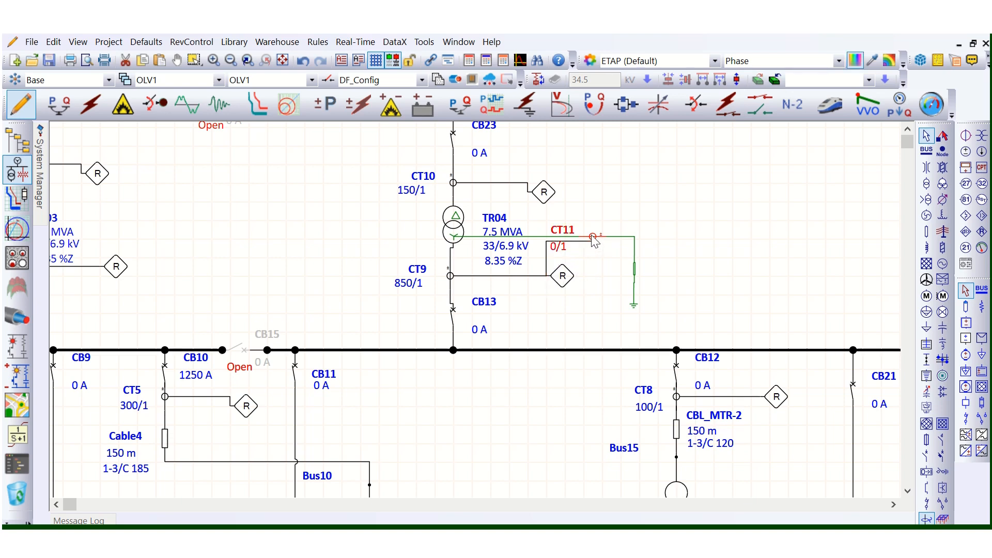
Set the primary current of the new neutral CT to 50 A for a 50:1 ratio.
double_click(593, 238)
left_click(348, 117)
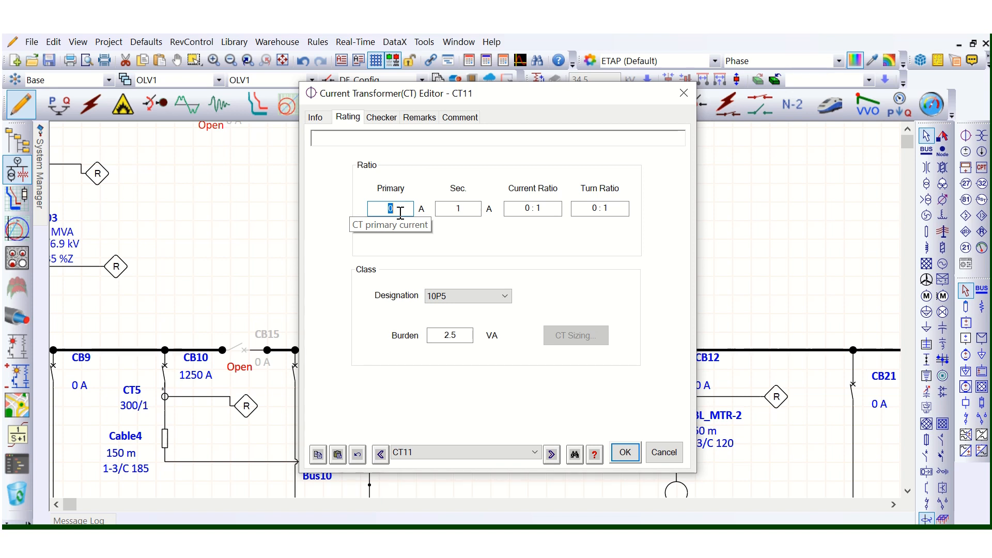
left_click(501, 238)
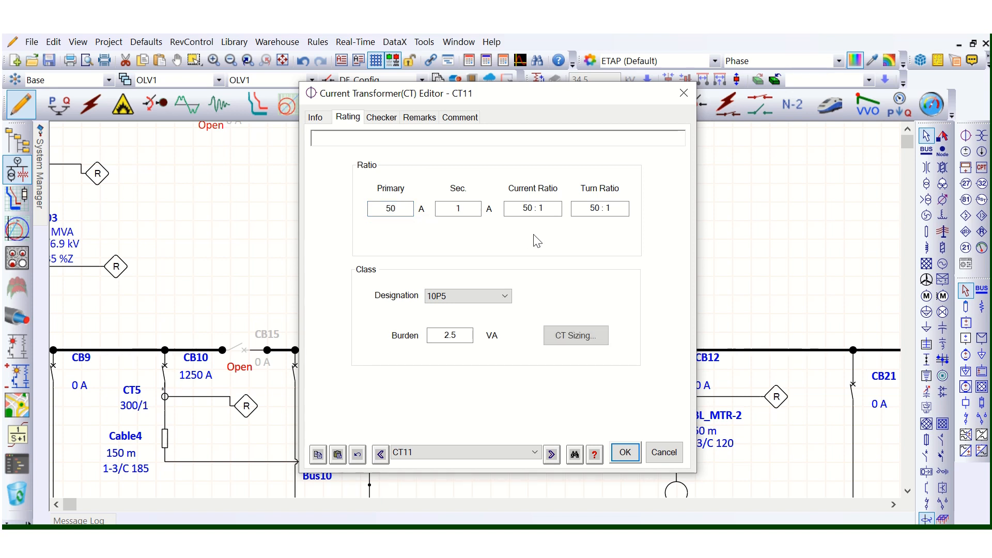
left_click(625, 452)
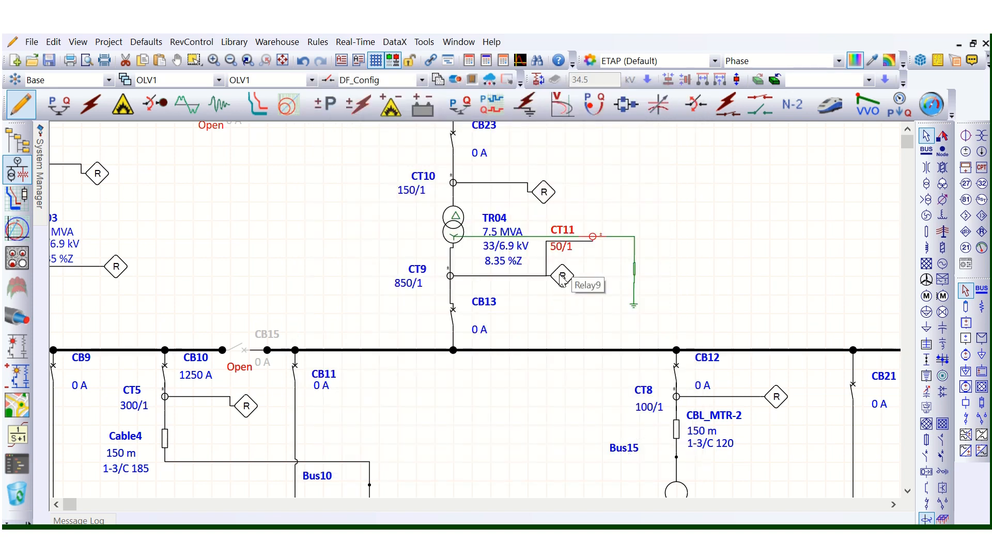
Open Relay9's current inputs and assign CT11 to its Ig1 ground terminal.
left_click(562, 278)
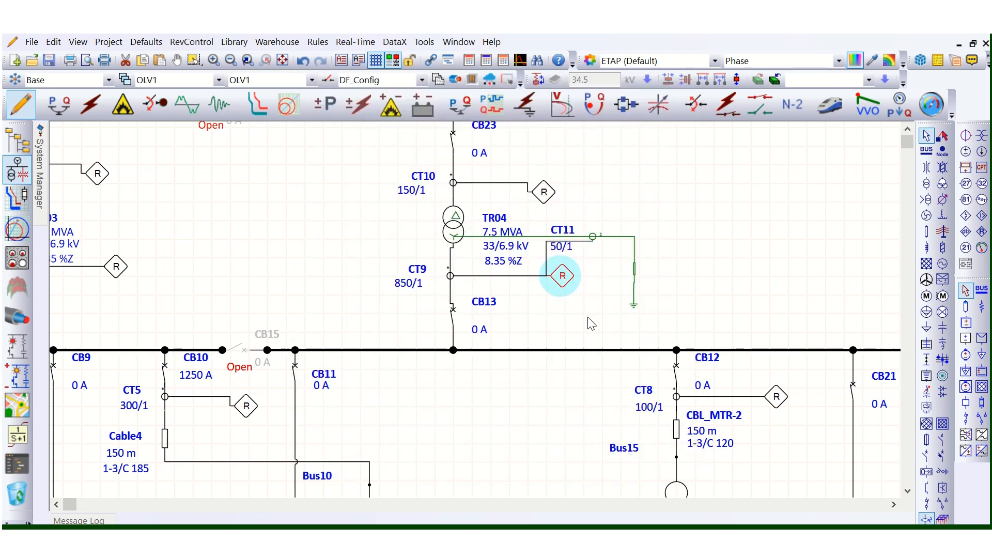
double_click(562, 276)
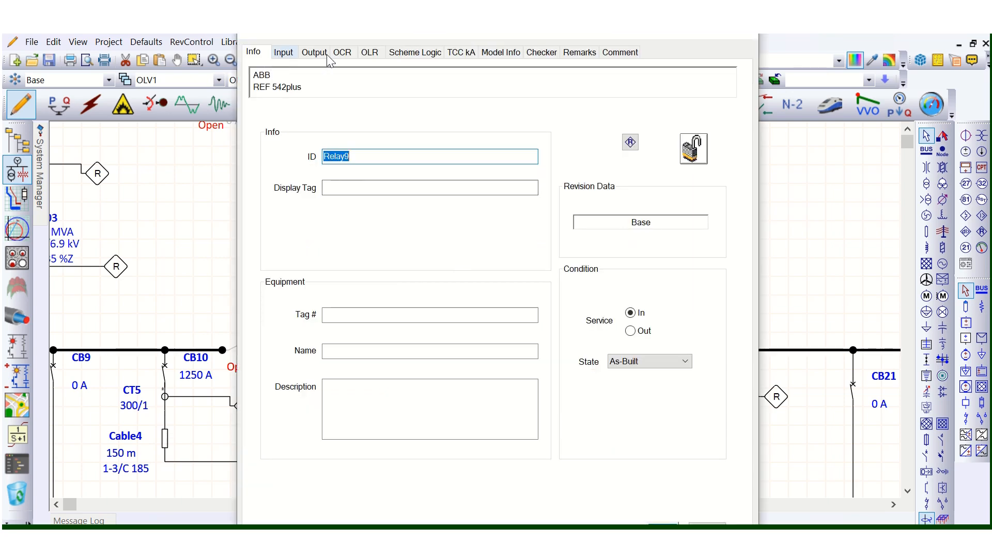
left_click_drag(443, 39, 504, 35)
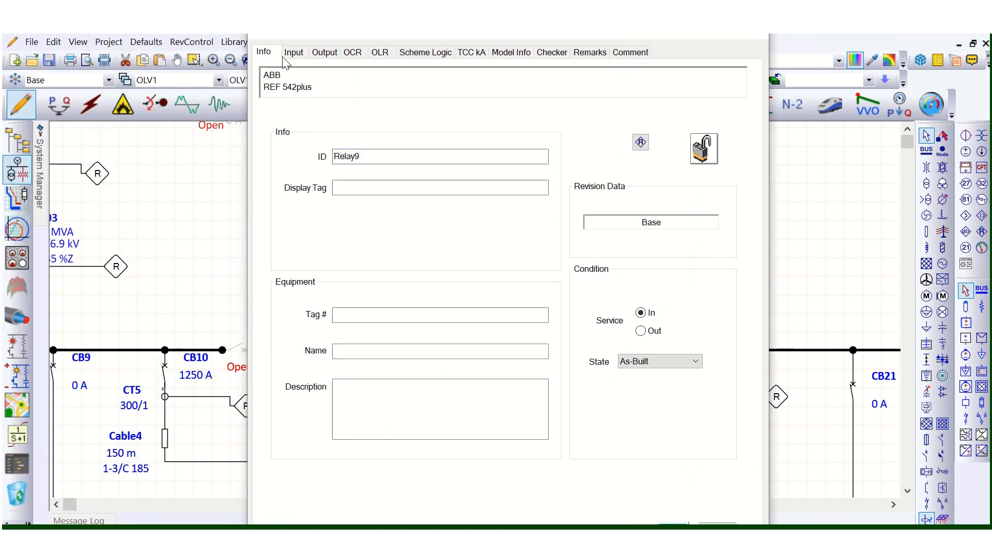
left_click(298, 53)
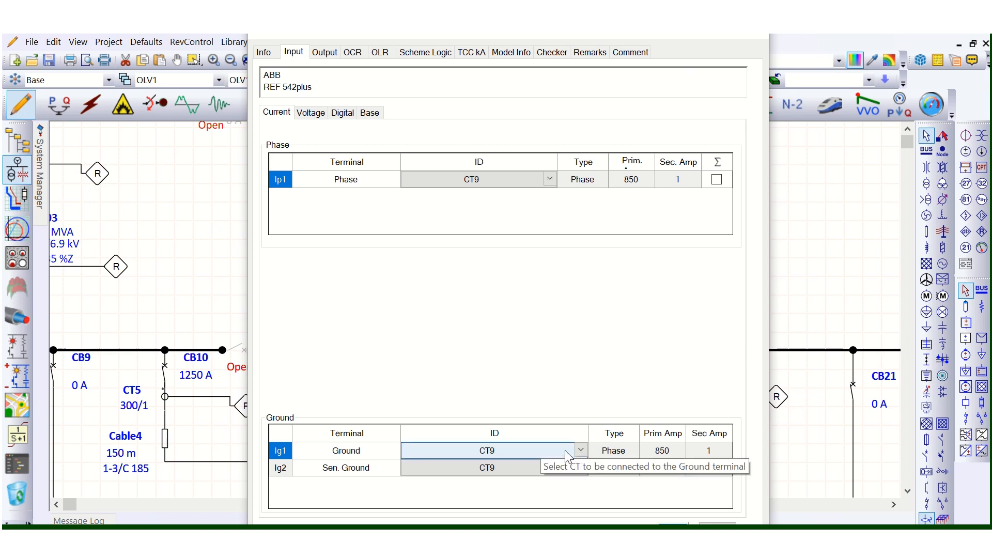
left_click(581, 448)
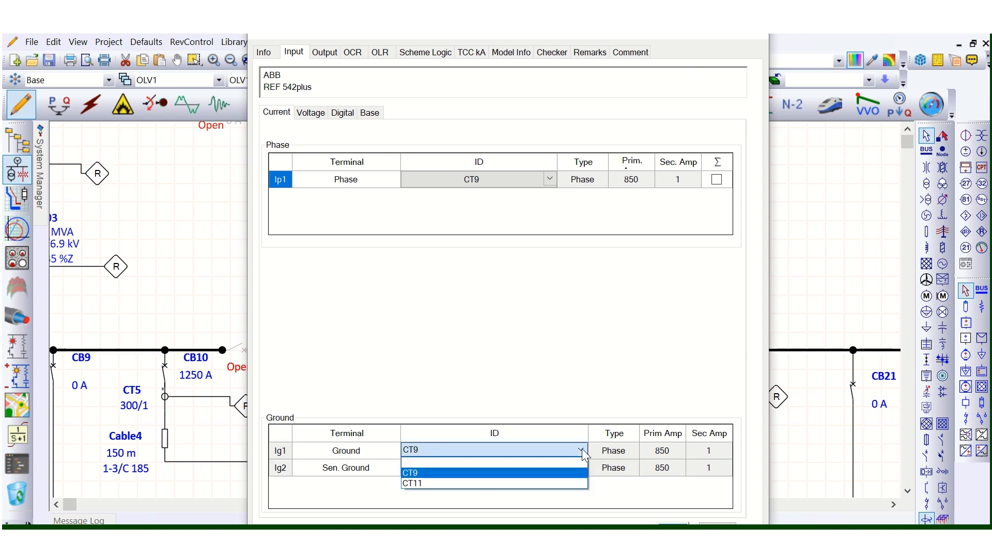
left_click(503, 482)
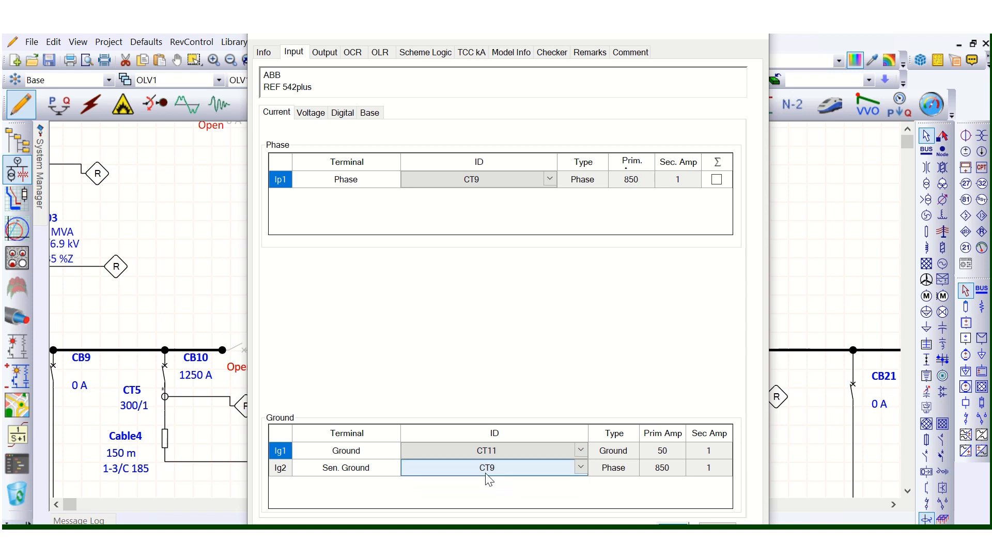
left_click(671, 452)
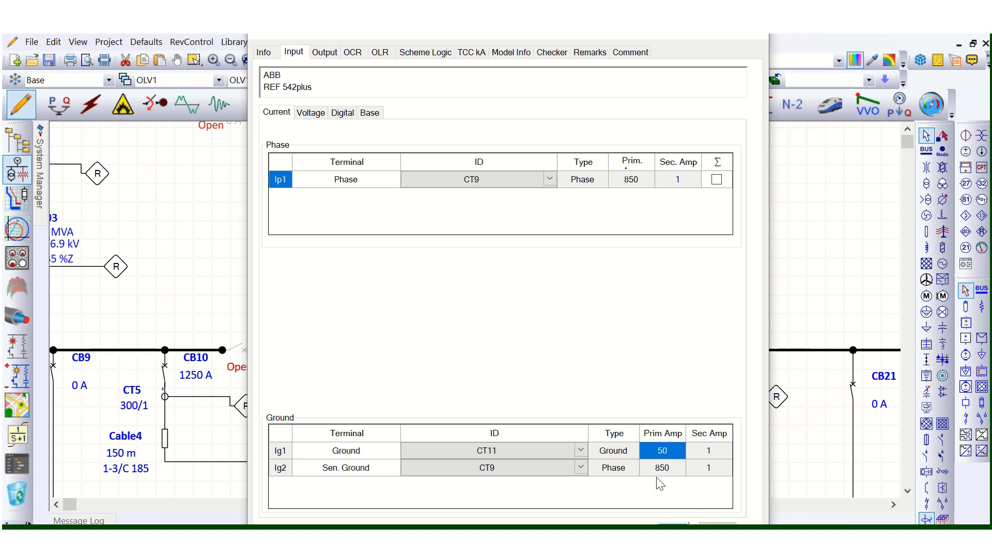
Switch Relay9's Ig1 ground terminal to CT9 to compare the primary ratings, and reassign it to CT11.
left_click(582, 448)
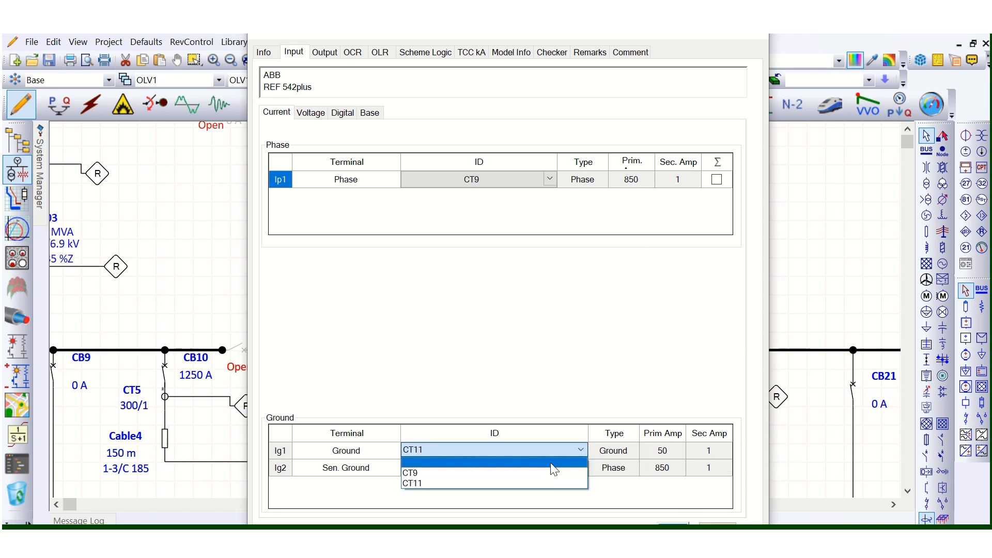
left_click(535, 473)
left_click(670, 452)
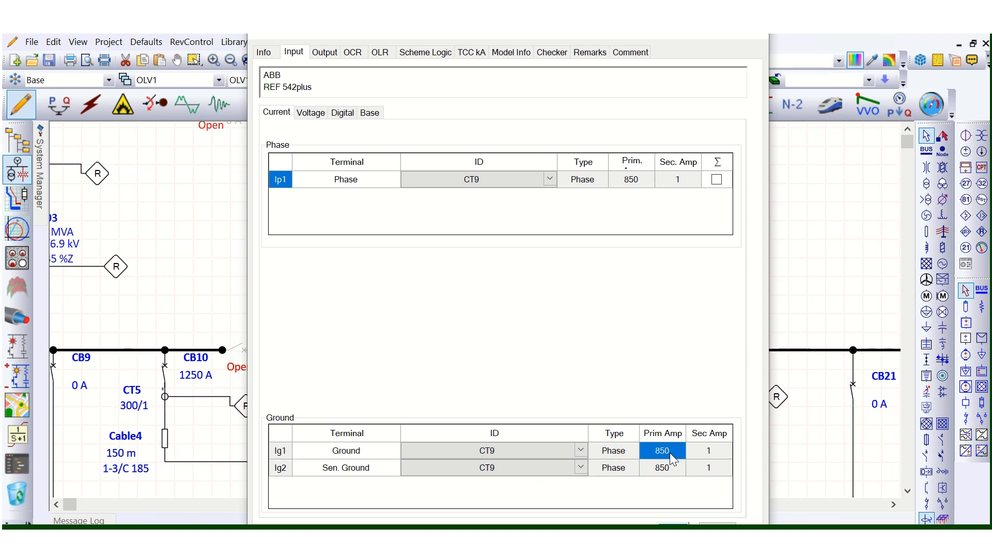
left_click(577, 449)
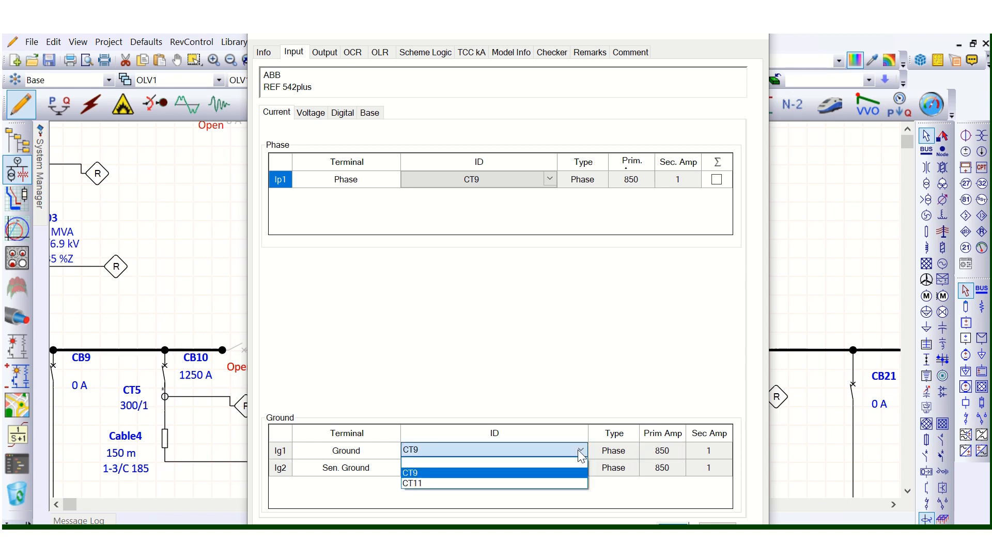
left_click(542, 483)
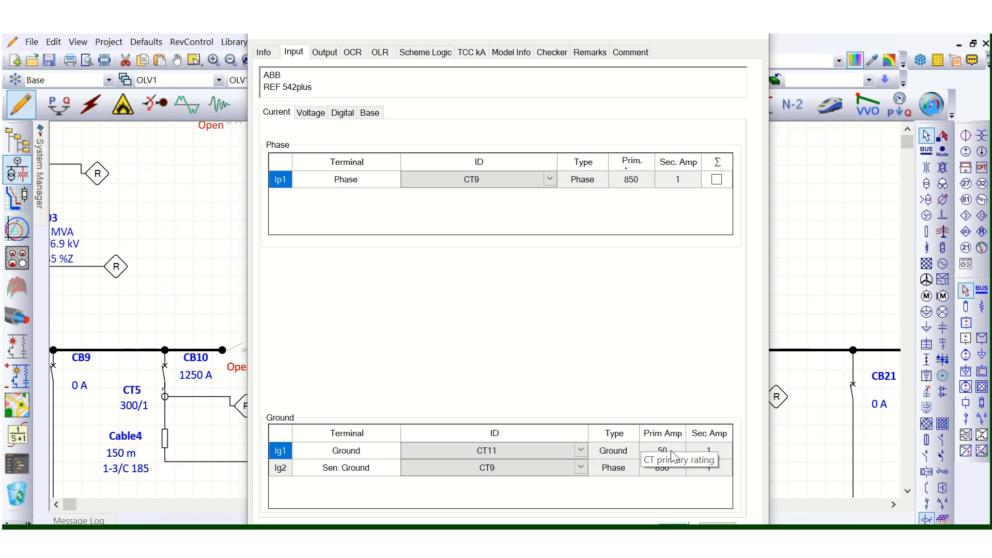
left_click(666, 456)
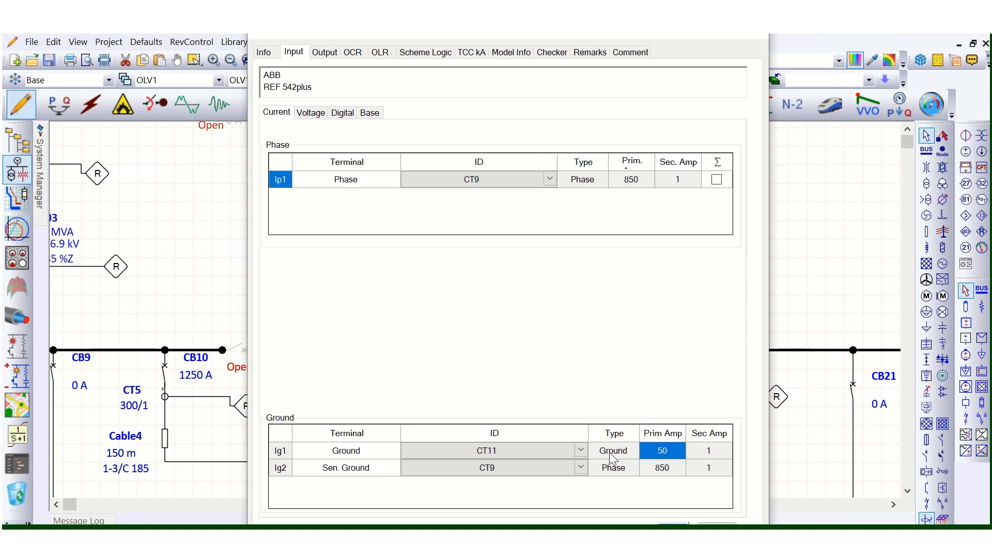
Enable Relay9's OC1 ground overcurrent element and set its curve type to Definite Time.
left_click(353, 52)
left_click(317, 221)
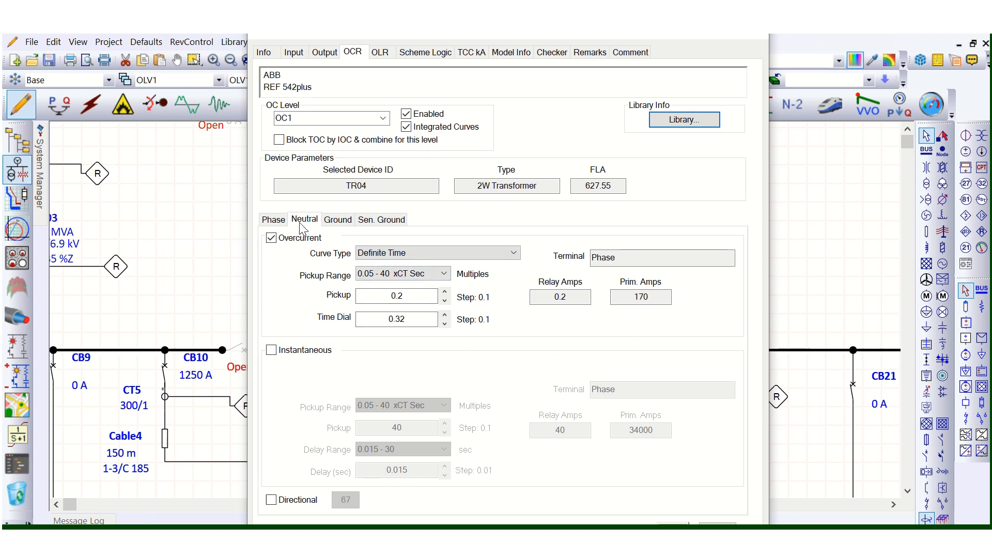
left_click(338, 220)
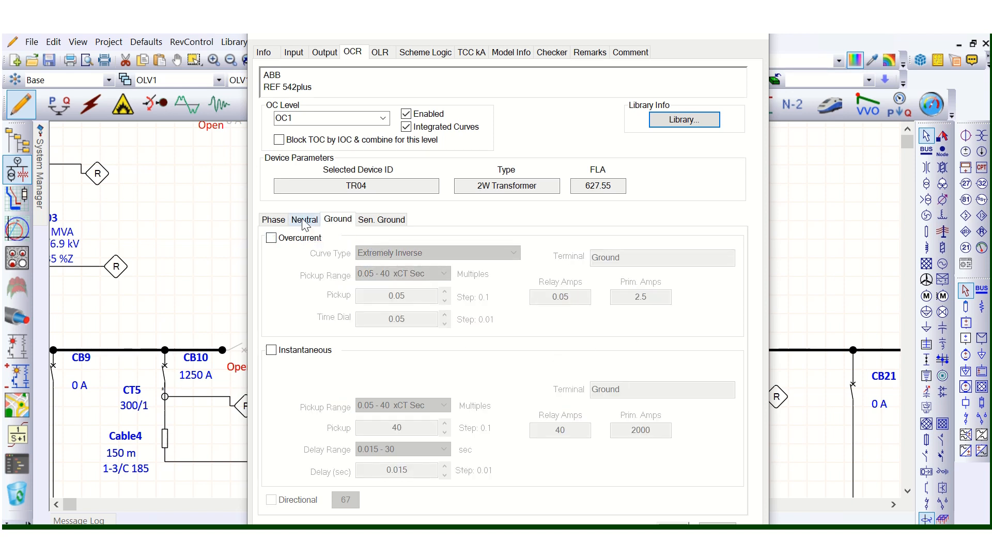
left_click(304, 220)
left_click(337, 219)
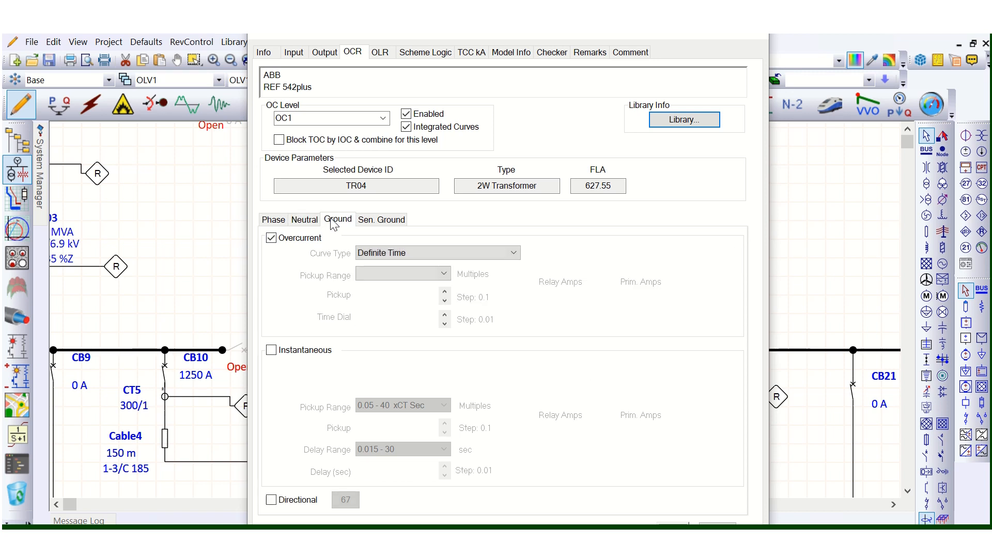
left_click(271, 238)
left_click(408, 253)
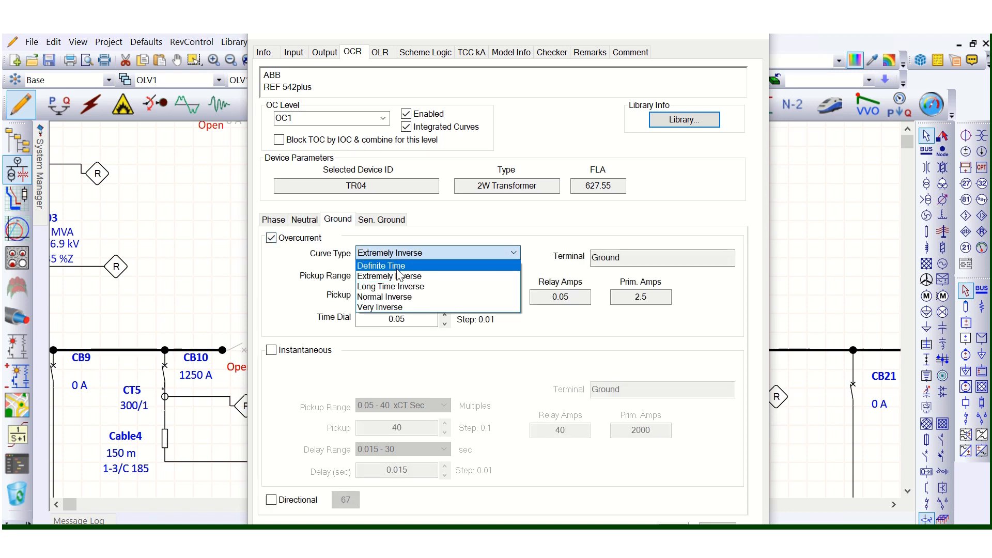
left_click(398, 268)
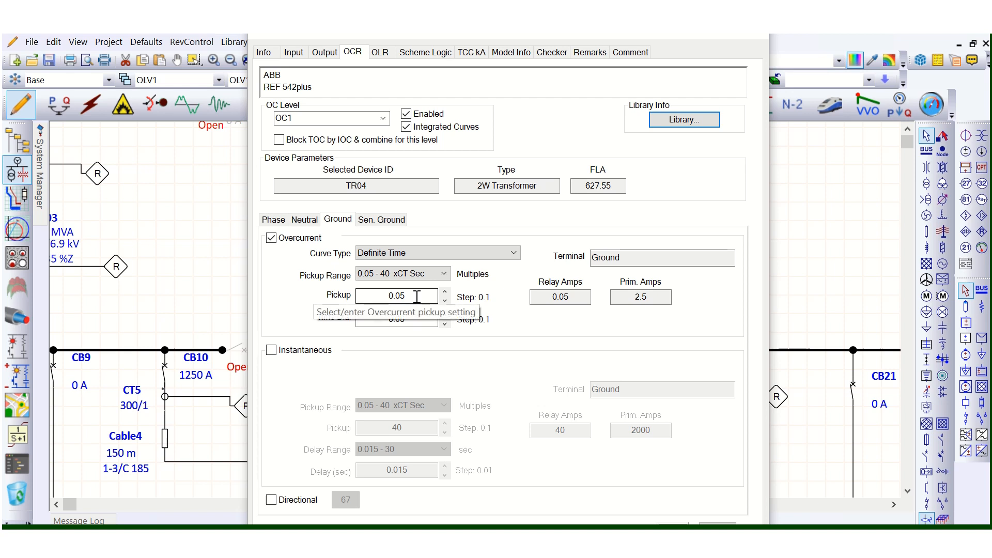
Set Relay9's ground overcurrent pickup to 0.1 and time dial to 0.5, and accept the relay settings.
left_click(417, 296)
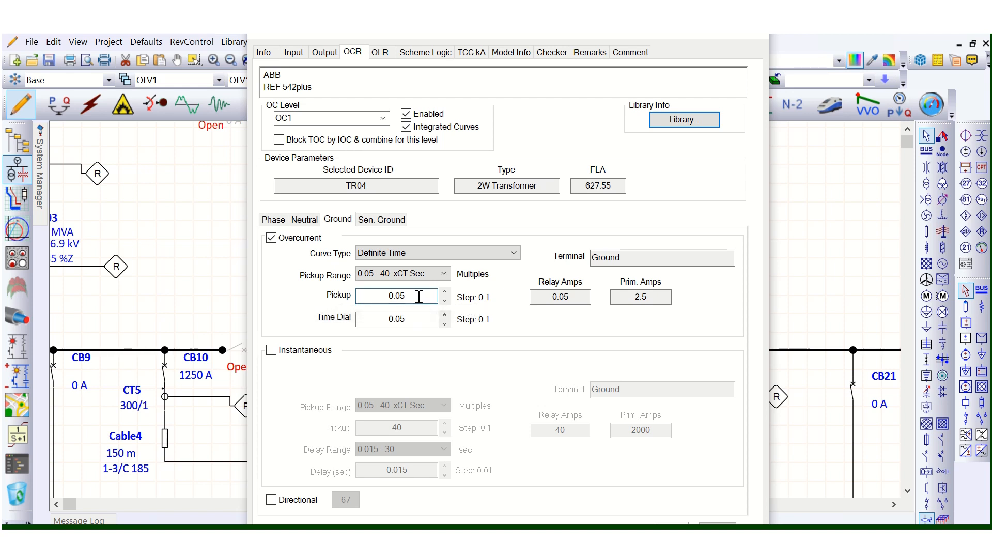
key("BackSpace")
type("1")
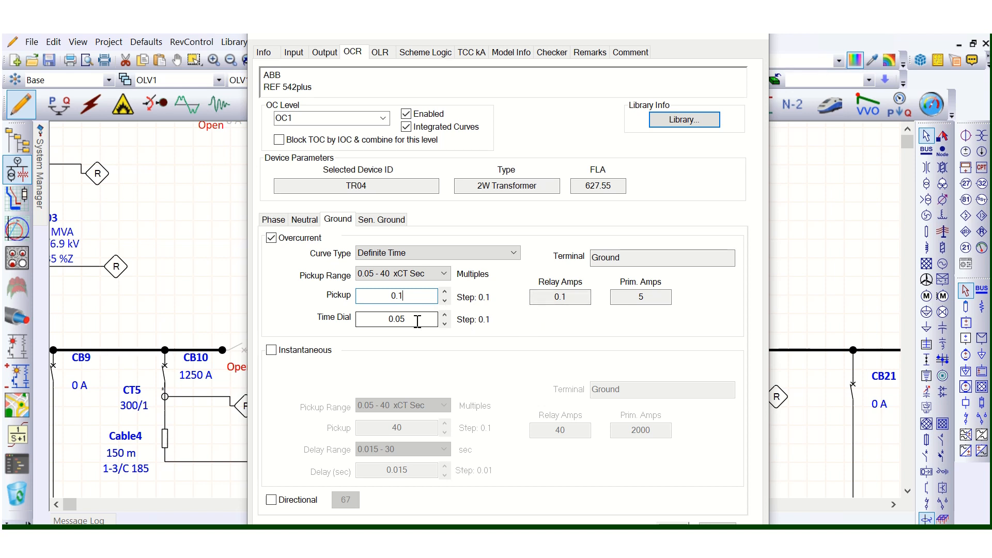
left_click(418, 318)
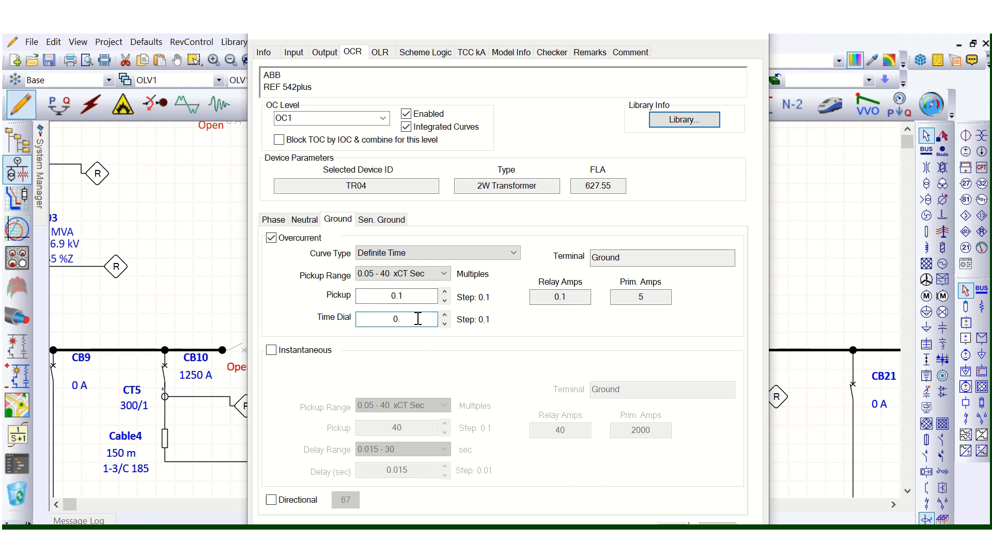
type("5")
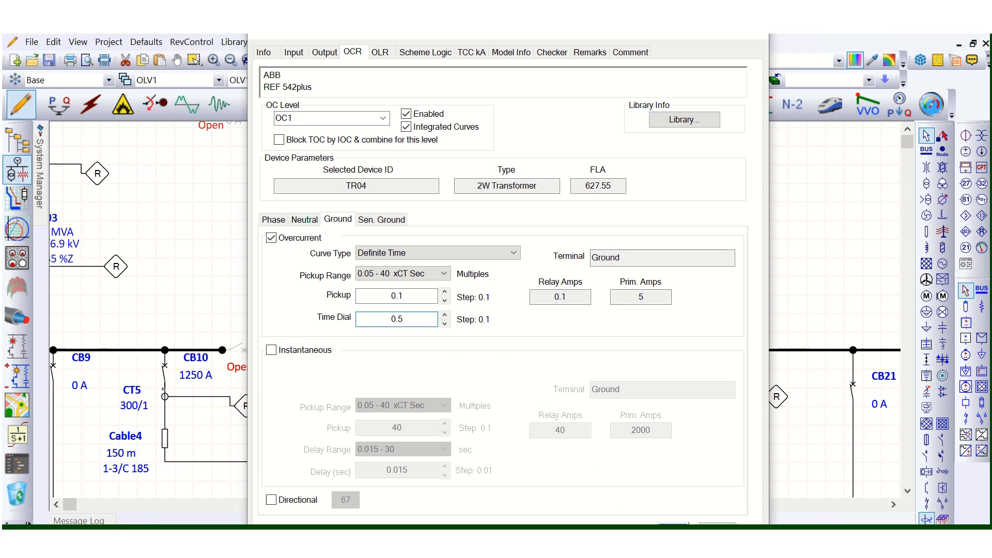
left_click(672, 523)
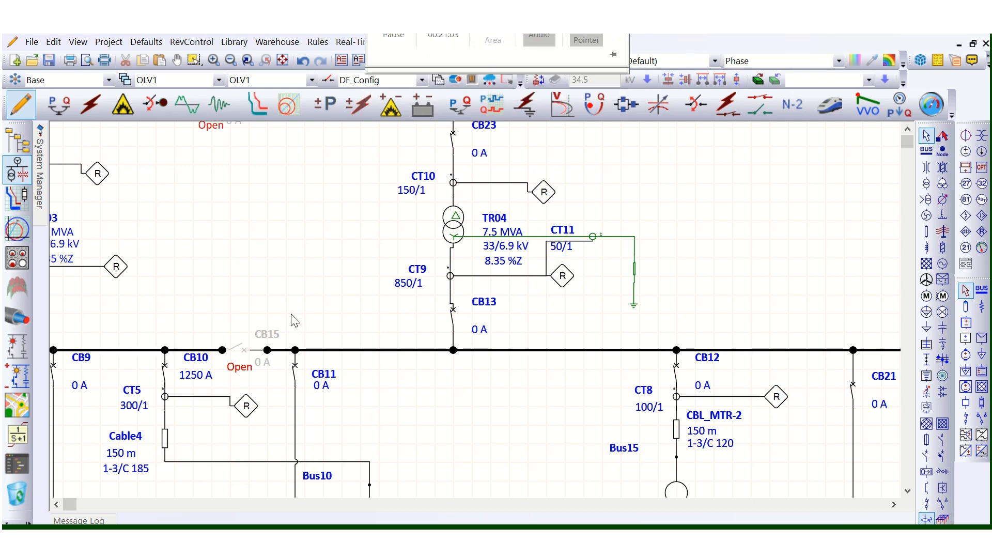
Open the Star14 time-current plot and examine the Relay9 ground curve against the Relay8 and neutral curves.
scroll(87, 287, "up", 1)
left_click(17, 196)
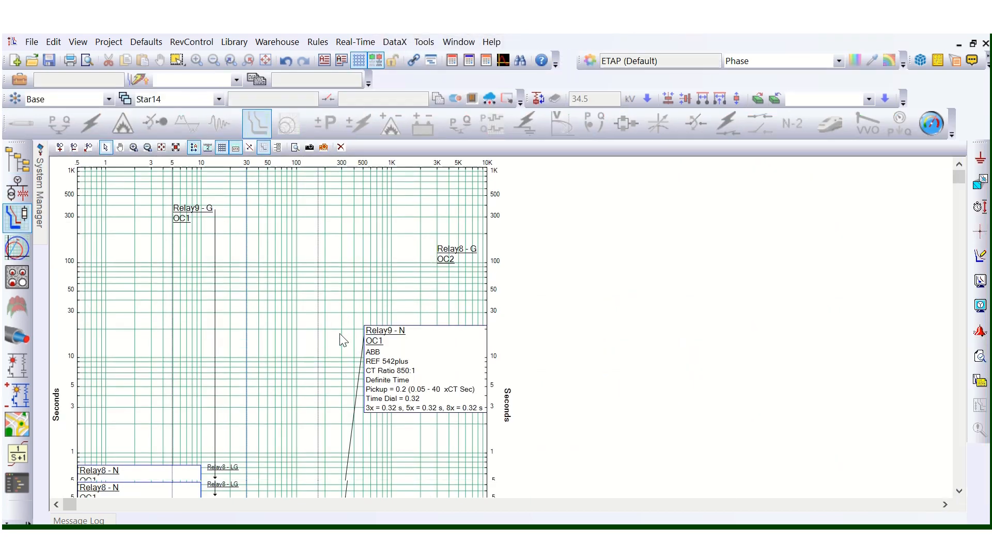
scroll(342, 338, "down", 1)
scroll(342, 340, "down", 1)
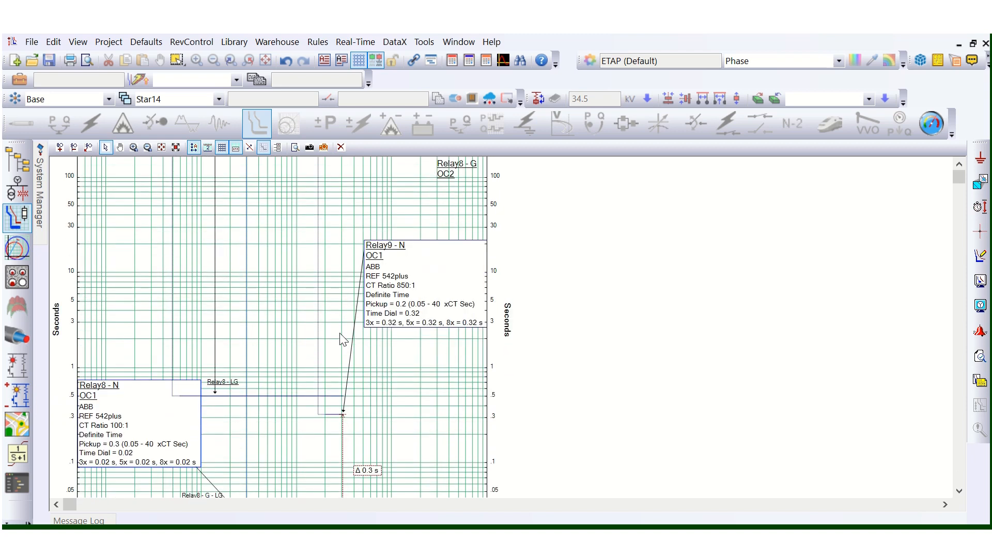
left_click(230, 385)
scroll(258, 371, "down", 7)
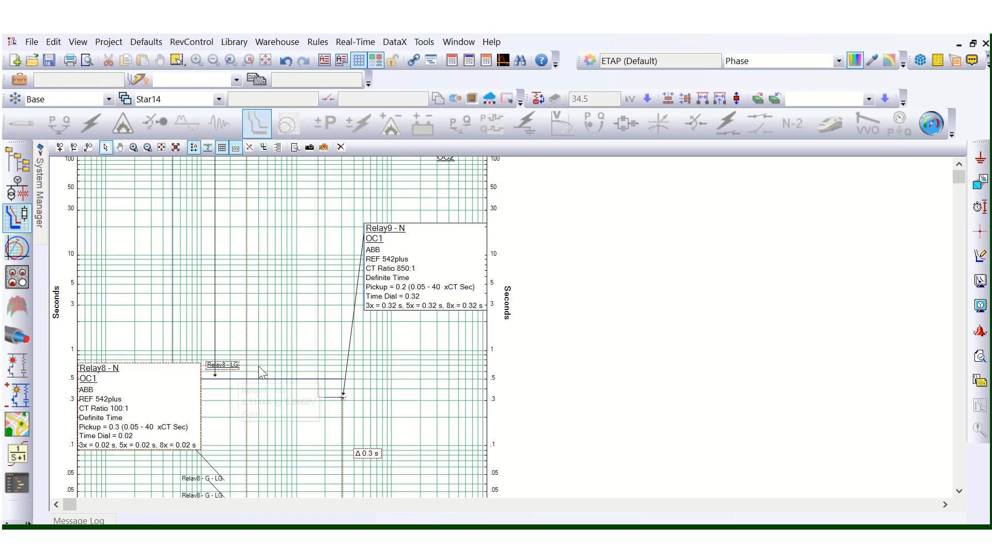
scroll(282, 370, "up", 9)
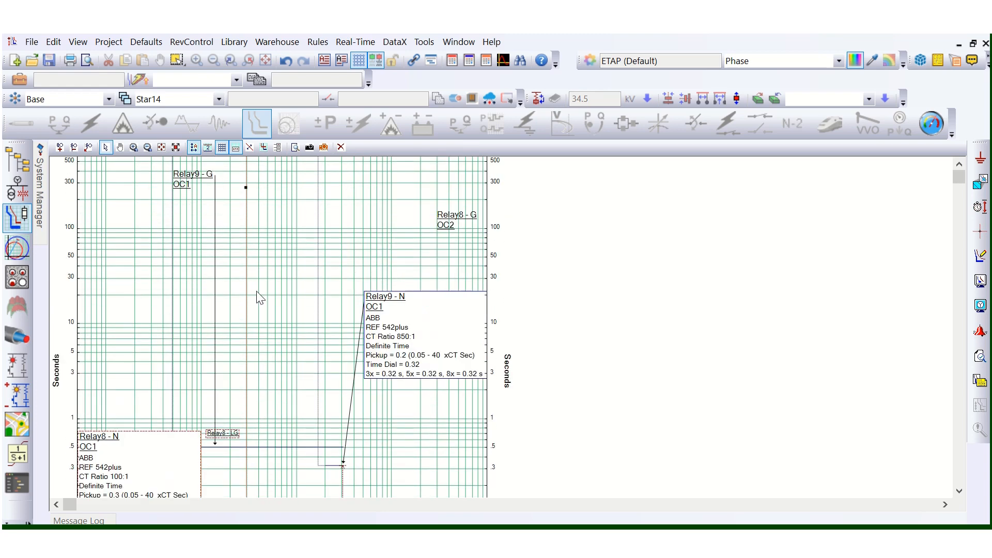
Reposition the Relay9 - G label above the Relay9 - N label and show its settings and border.
left_click(194, 187)
left_click_drag(185, 176, 314, 208)
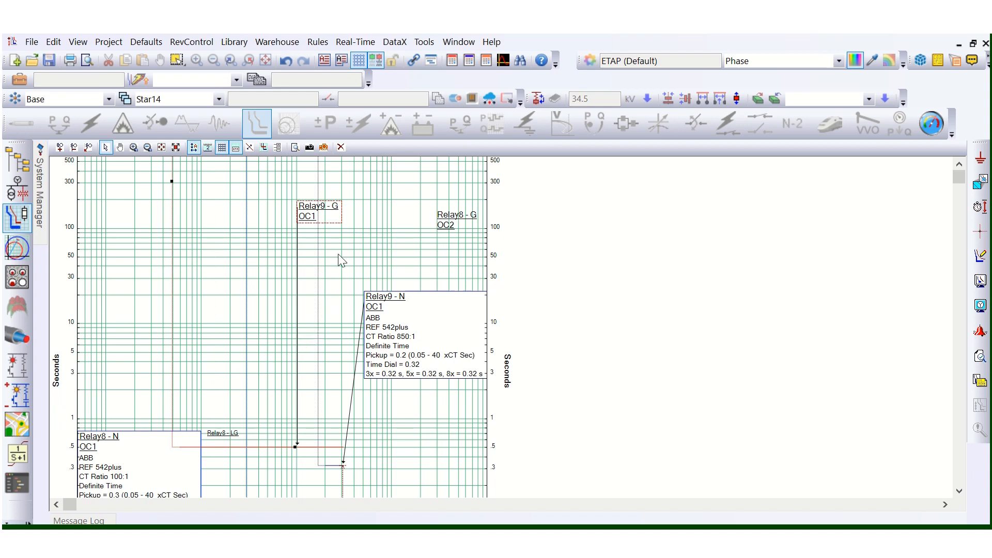
right_click(323, 206)
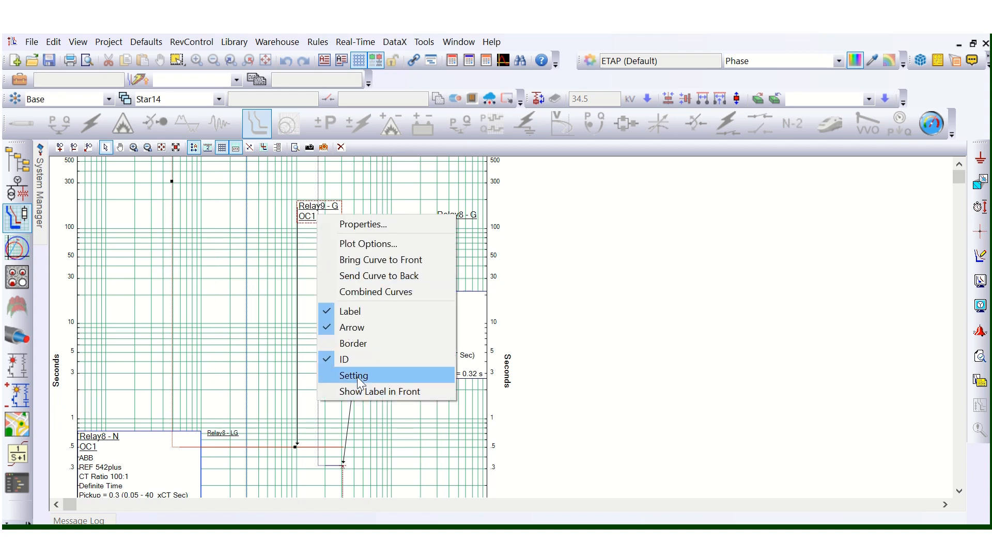
left_click(361, 376)
left_click_drag(341, 253, 346, 218)
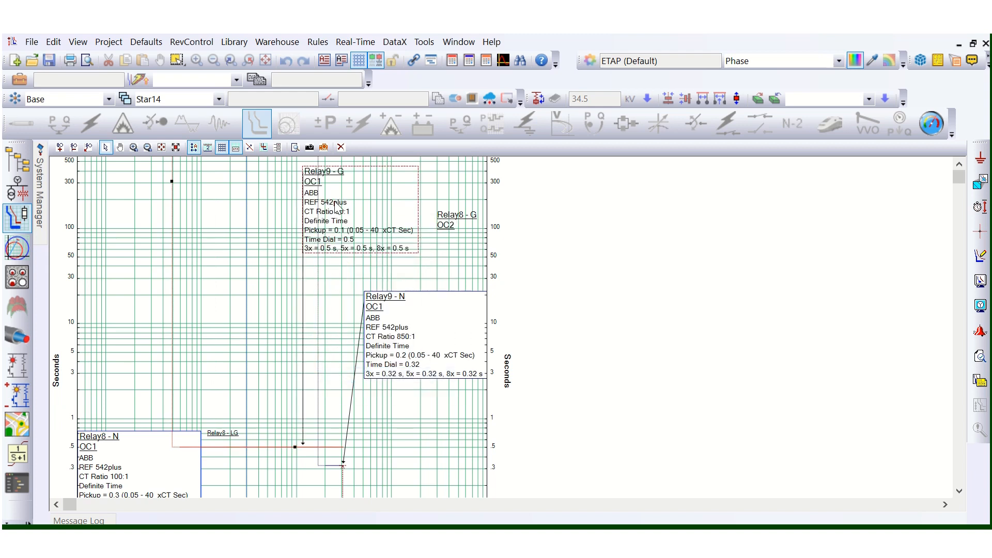
right_click(335, 202)
left_click(366, 330)
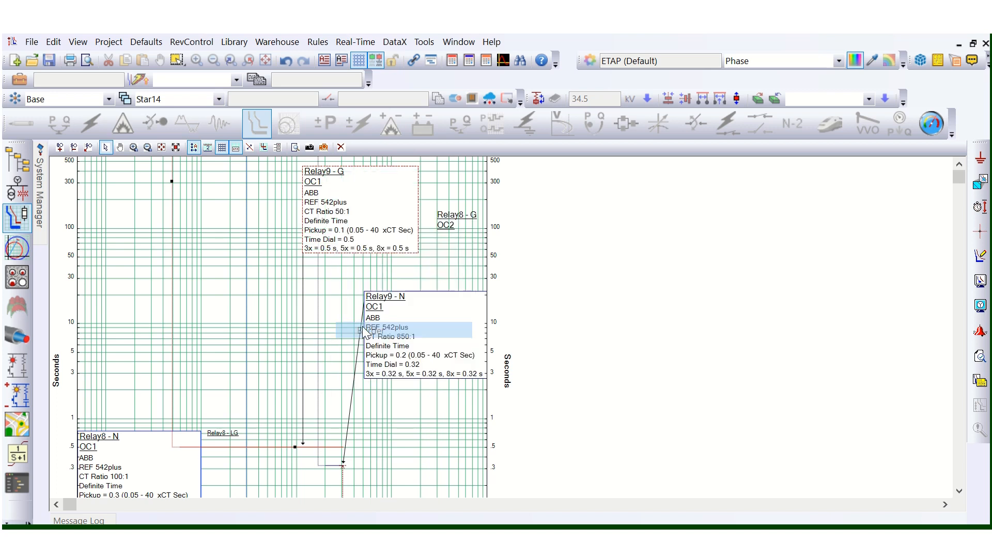
Examine the Relay9 - G curve and settings label in Star14, briefly hiding the plot grid and restoring it.
left_click(222, 148)
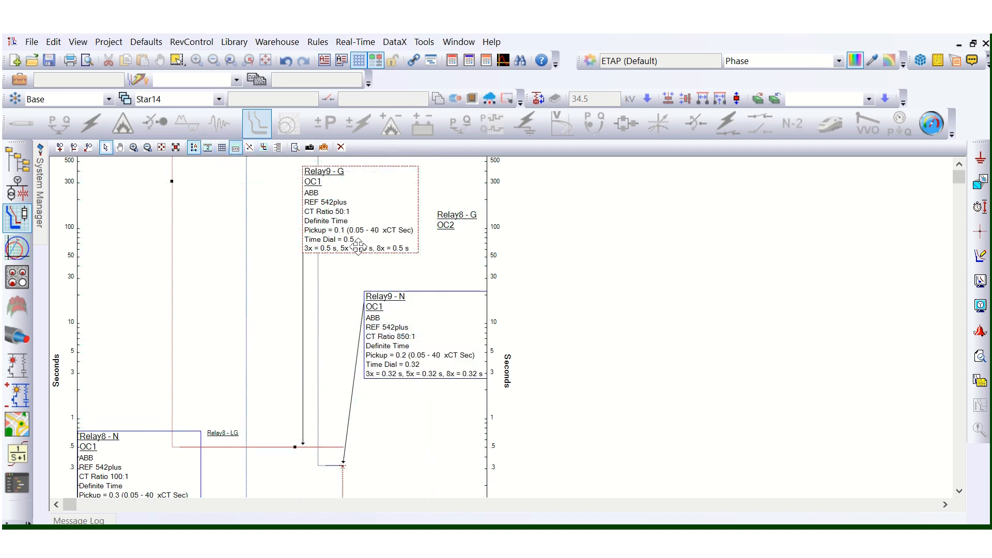
left_click(222, 147)
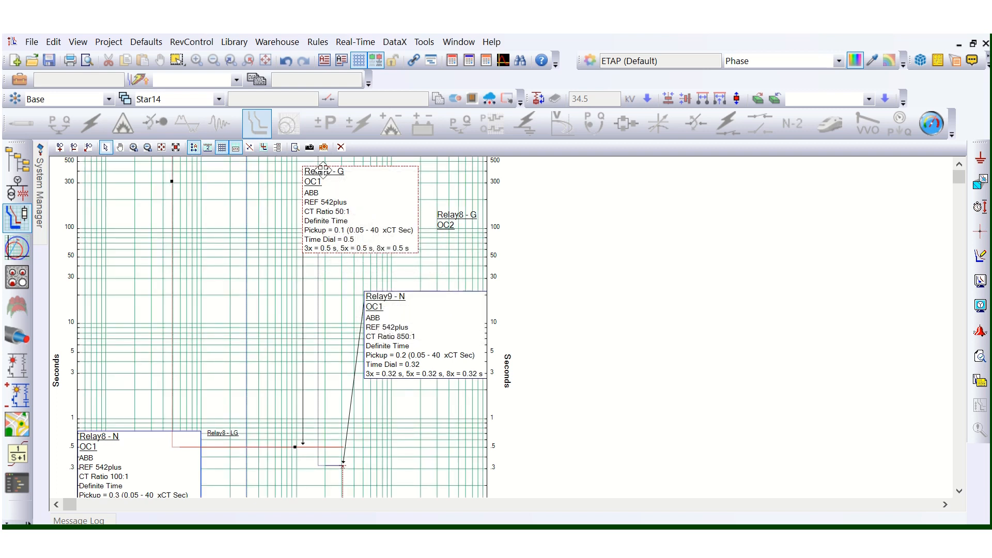
scroll(324, 168, "up", 2)
scroll(324, 168, "up", 1)
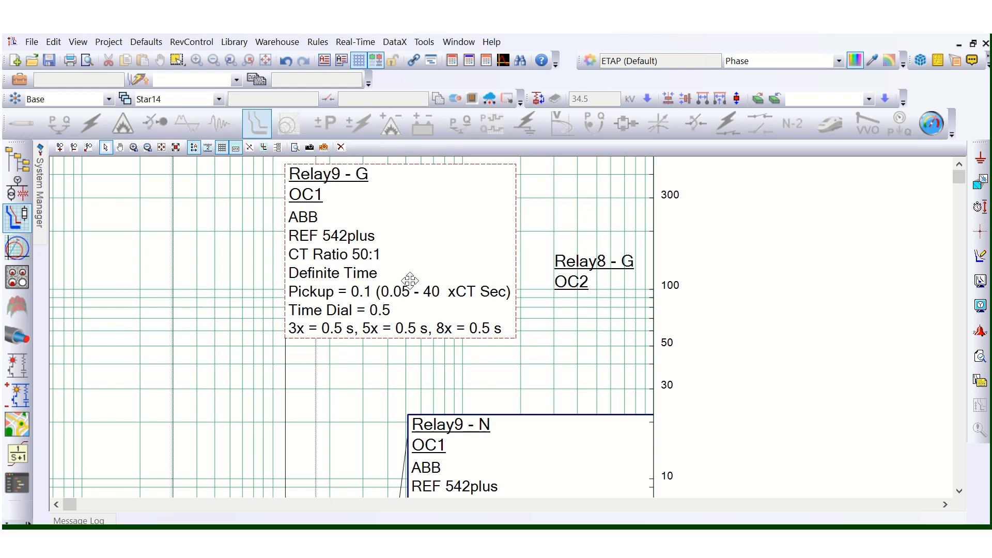
scroll(408, 276, "down", 1)
scroll(409, 275, "down", 2)
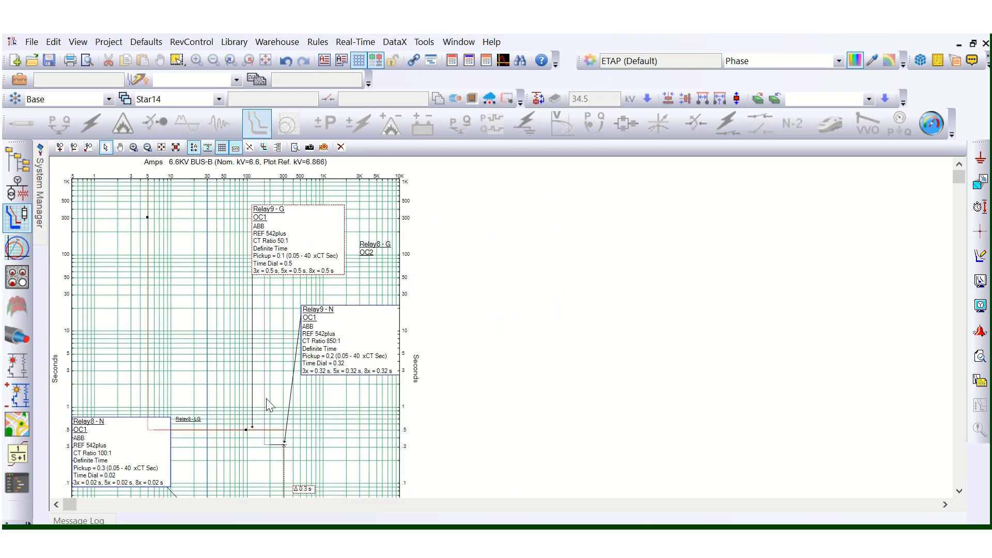
scroll(271, 404, "down", 6)
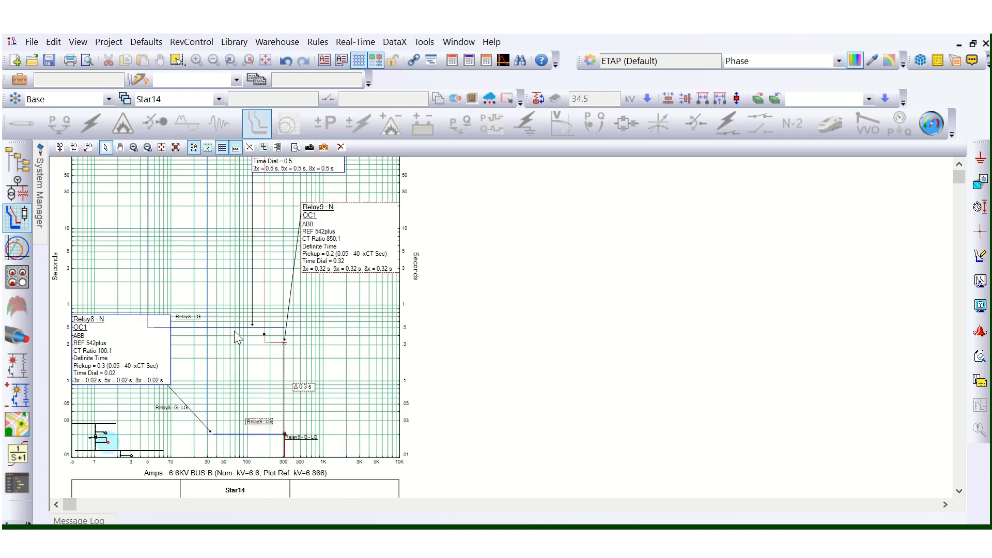
Compare the Relay9 - G and Relay9 - N curves in Star14, including the CT ratios, pickups and time dials in their labels.
left_click(234, 327)
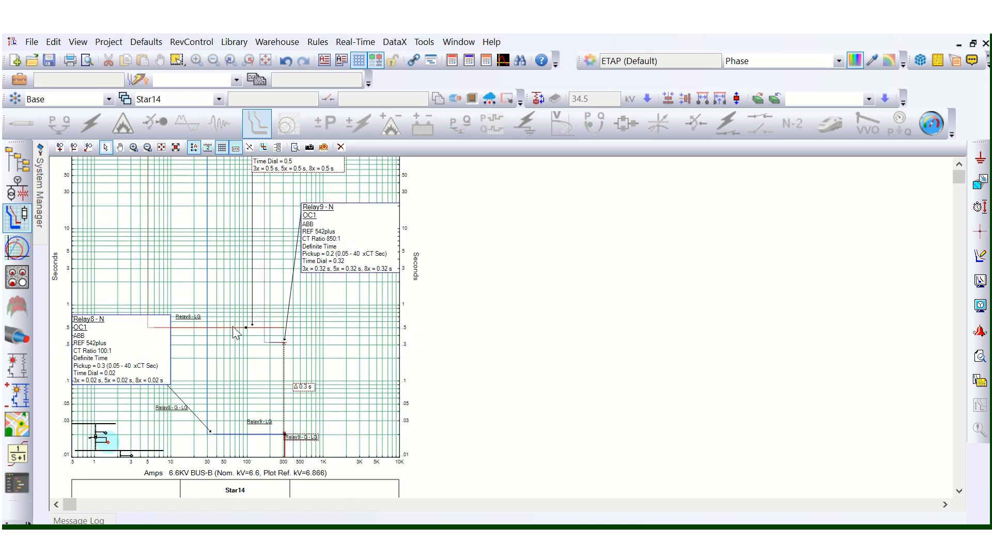
left_click(270, 342)
mouse_move(333, 258)
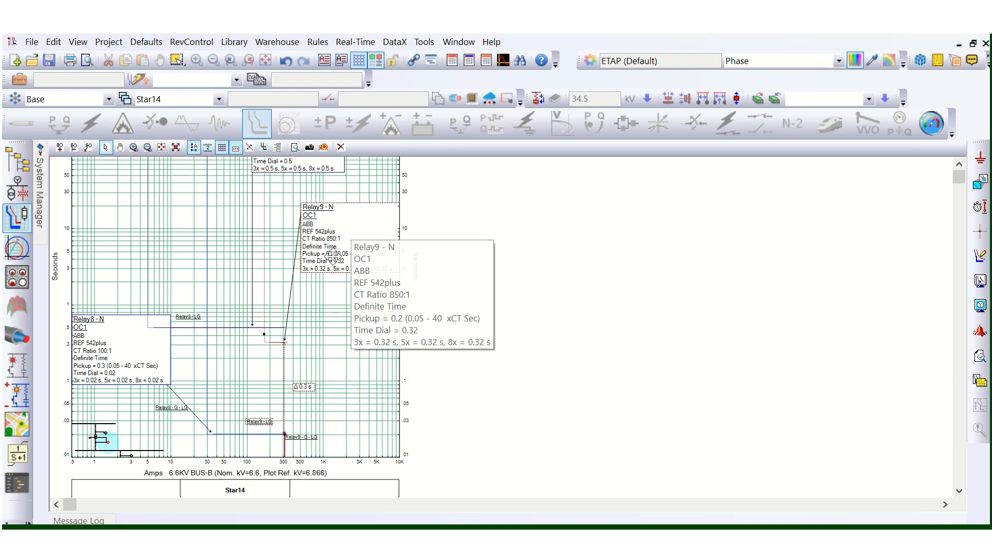
scroll(333, 259, "up", 2)
scroll(345, 309, "up", 2)
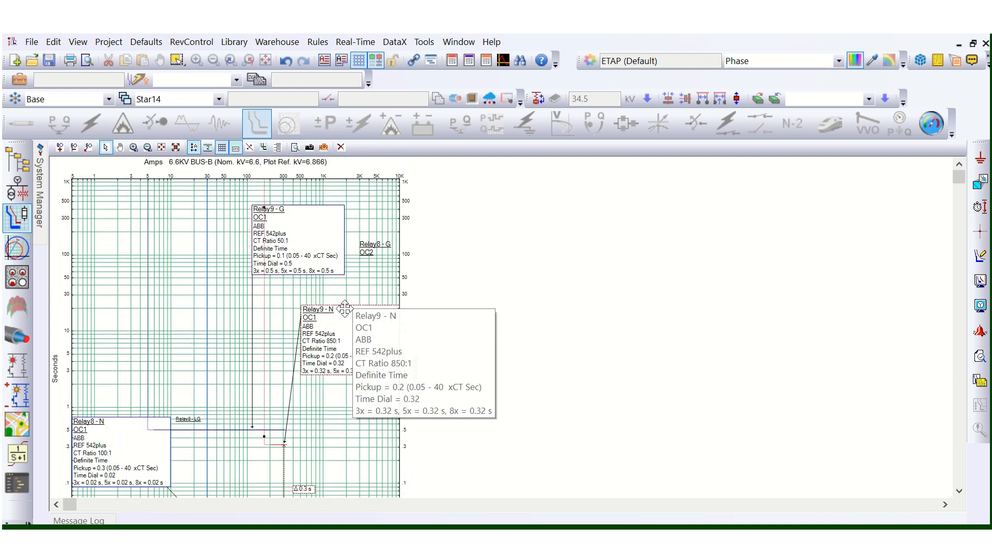
left_click(311, 241)
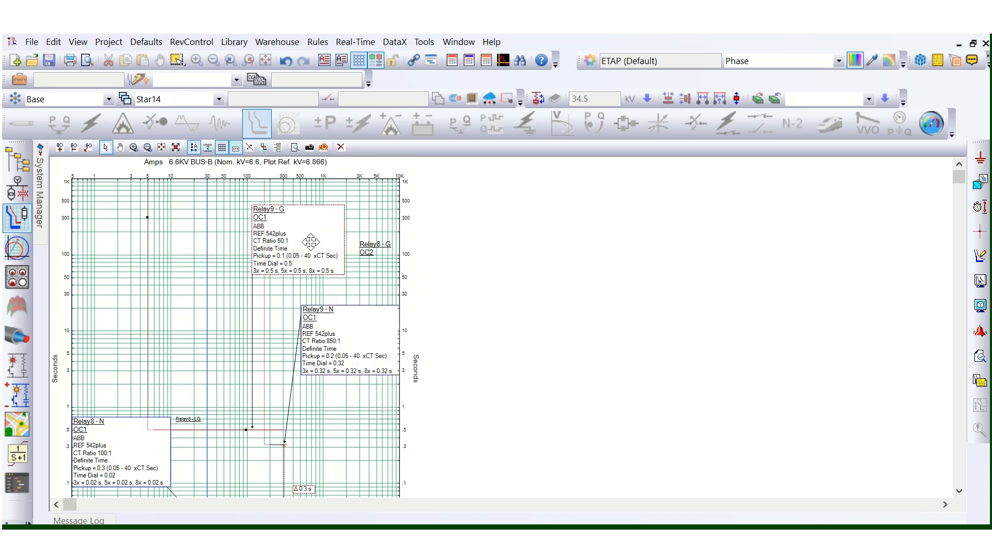
mouse_move(296, 268)
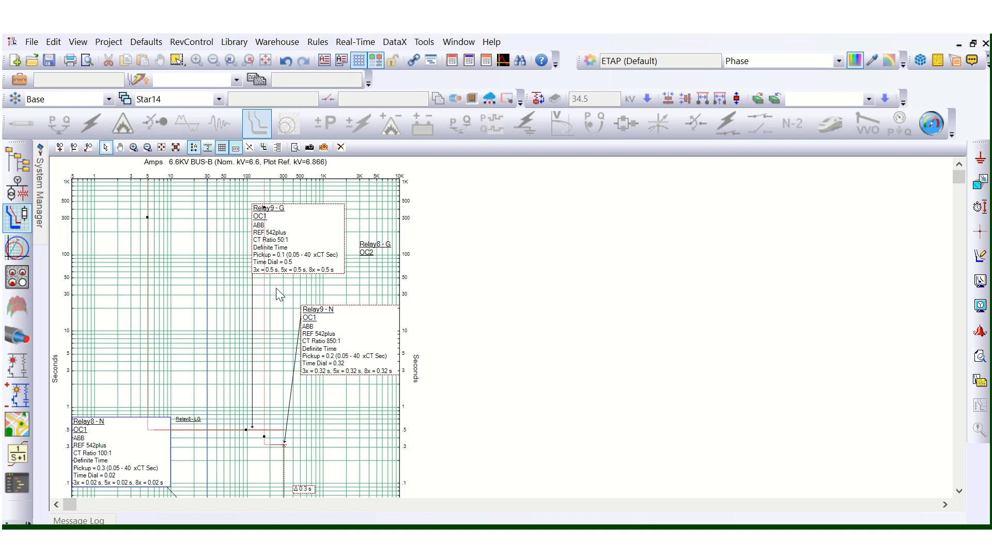
left_click(232, 345)
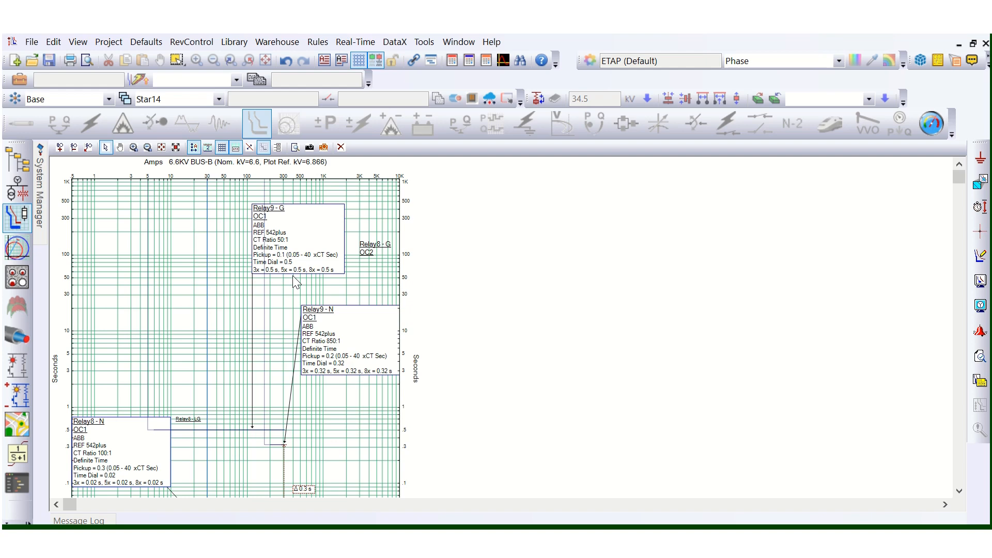
left_click_drag(339, 370, 340, 356)
scroll(333, 407, "down", 3)
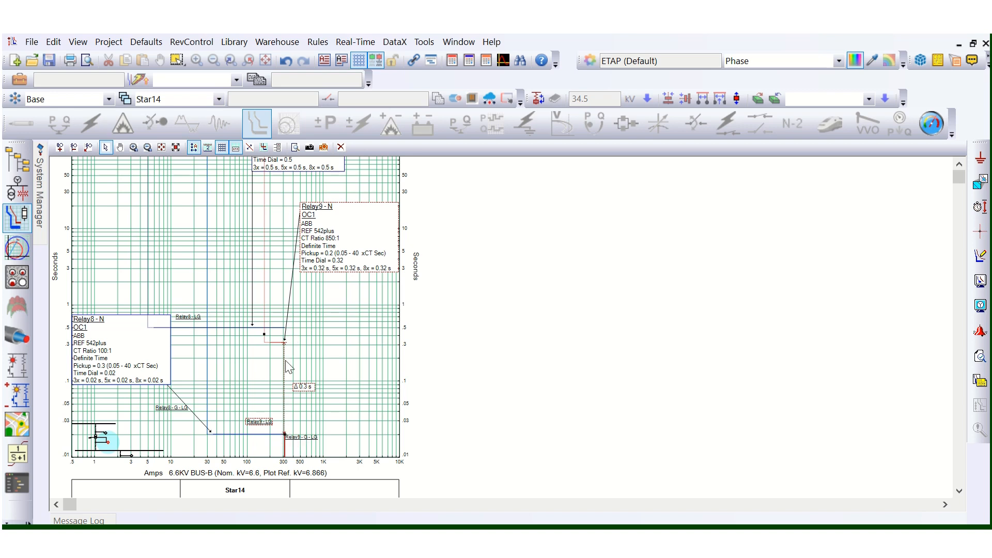
scroll(267, 309, "up", 2)
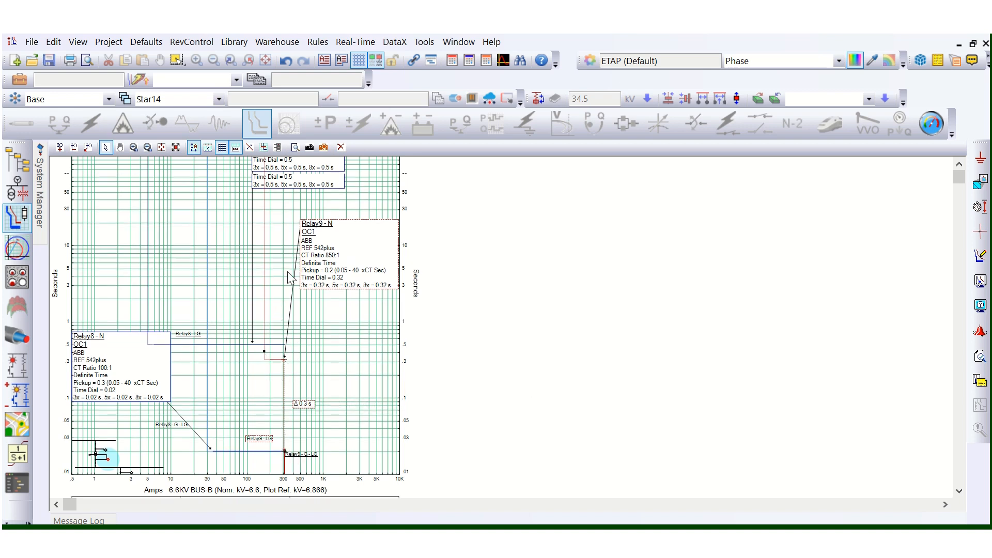
left_click(292, 202)
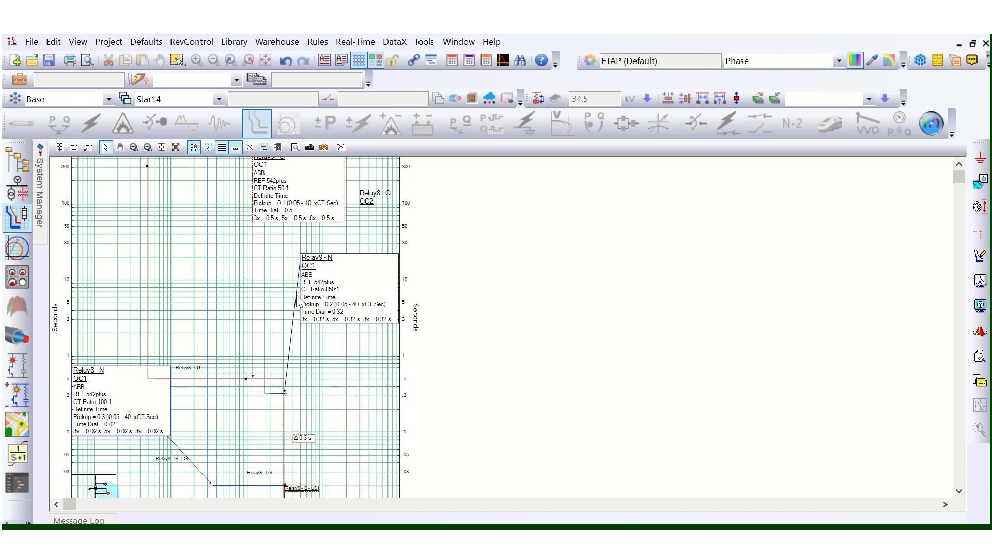
left_click(328, 286)
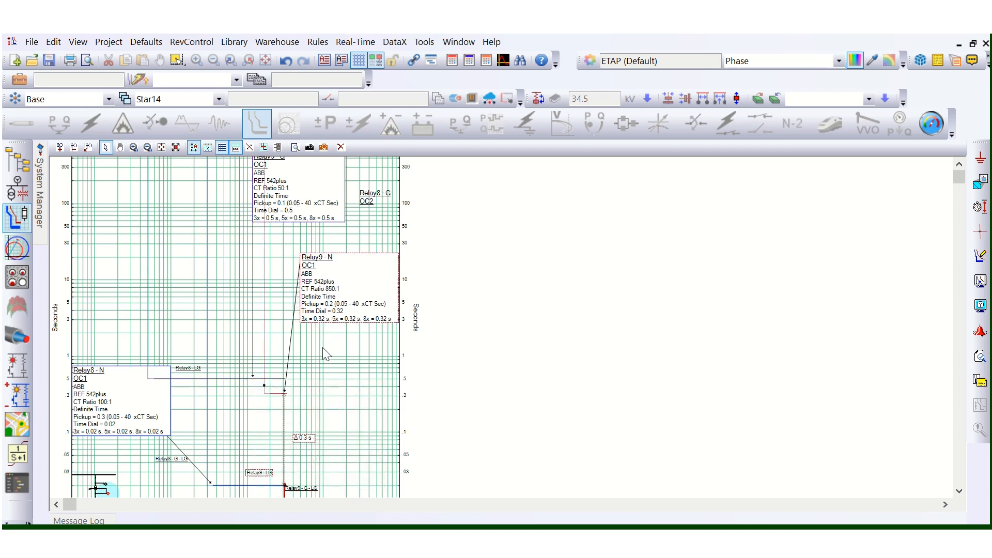
scroll(322, 346, "up", 2)
left_click(298, 247)
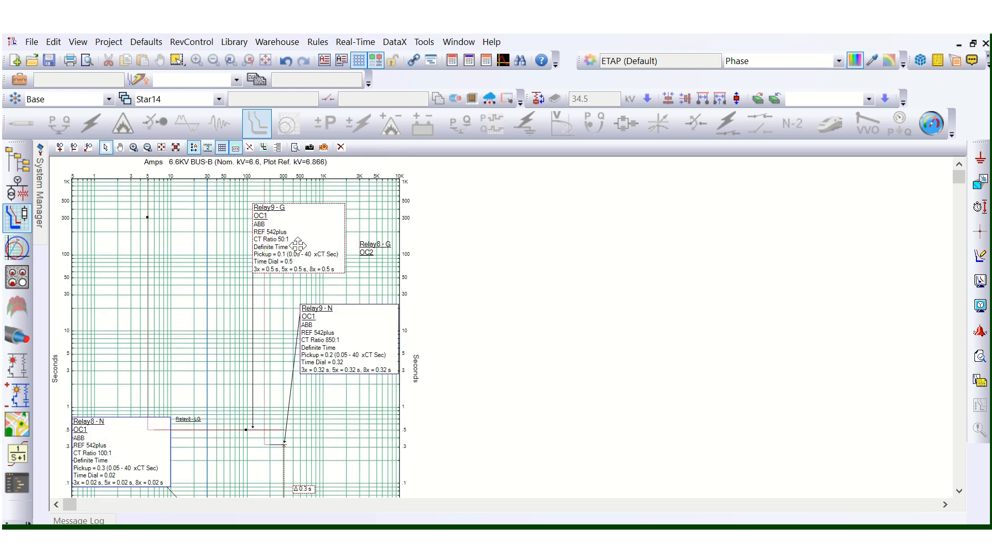
scroll(286, 303, "down", 2)
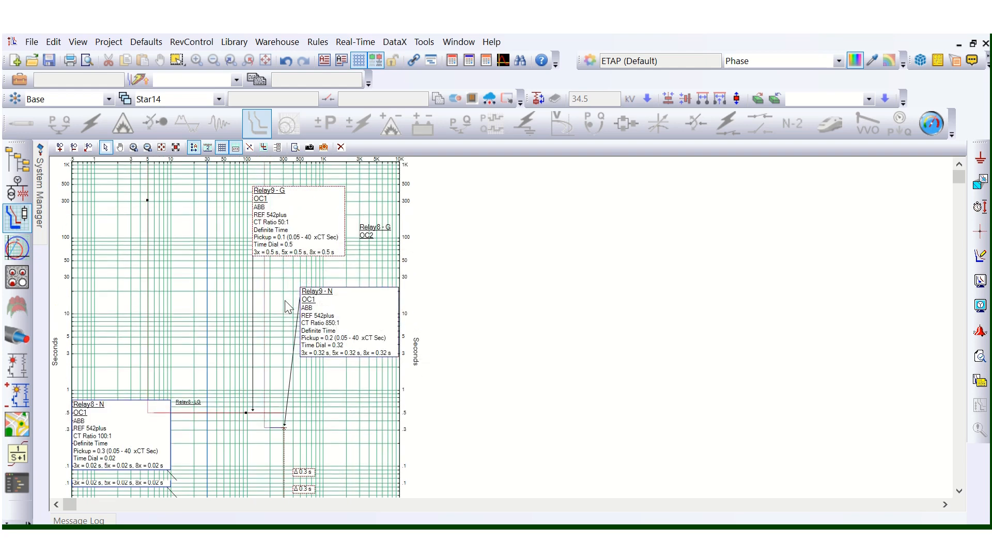
scroll(288, 313, "up", 2)
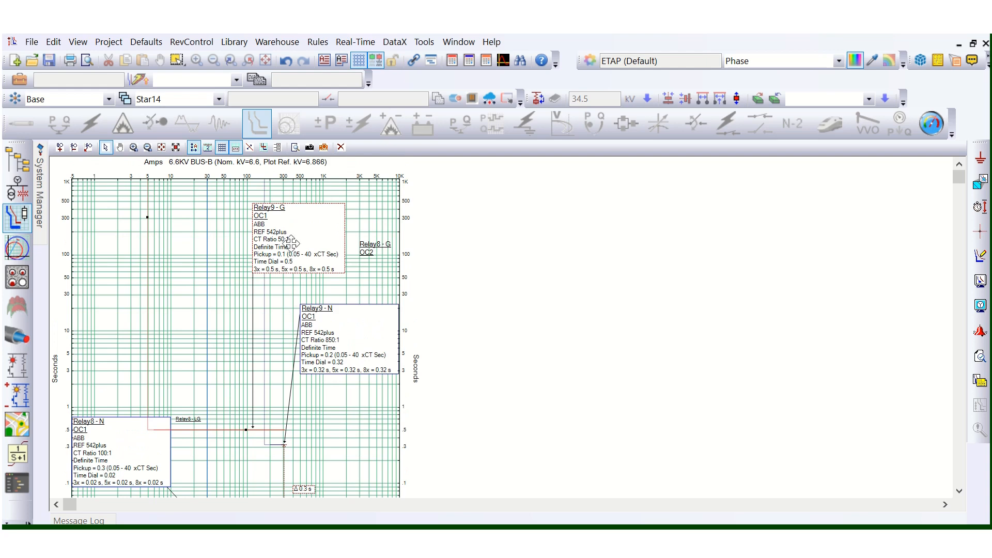
Disable the Ground overcurrent element of Relay9's OC1 level and accept the relay settings.
double_click(291, 241)
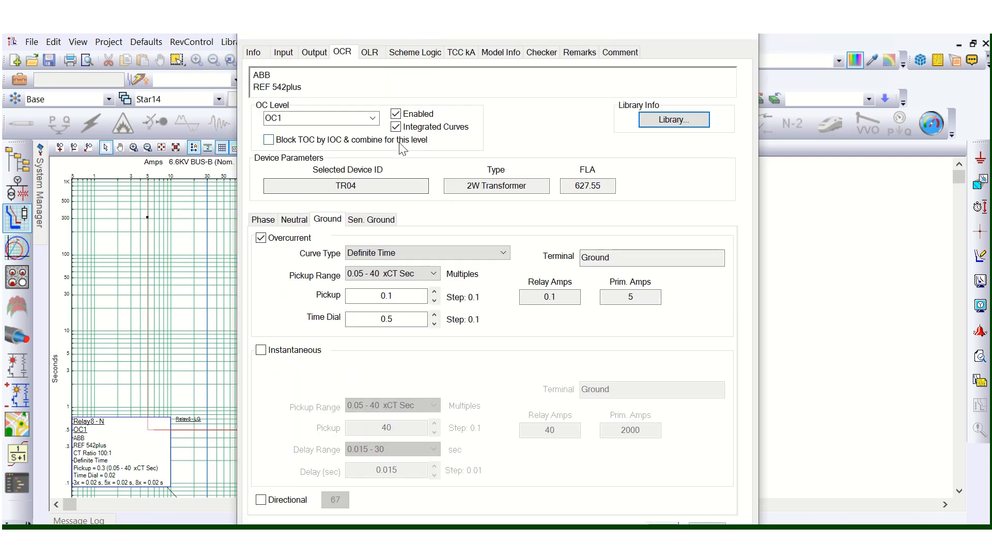
left_click(294, 219)
left_click(328, 219)
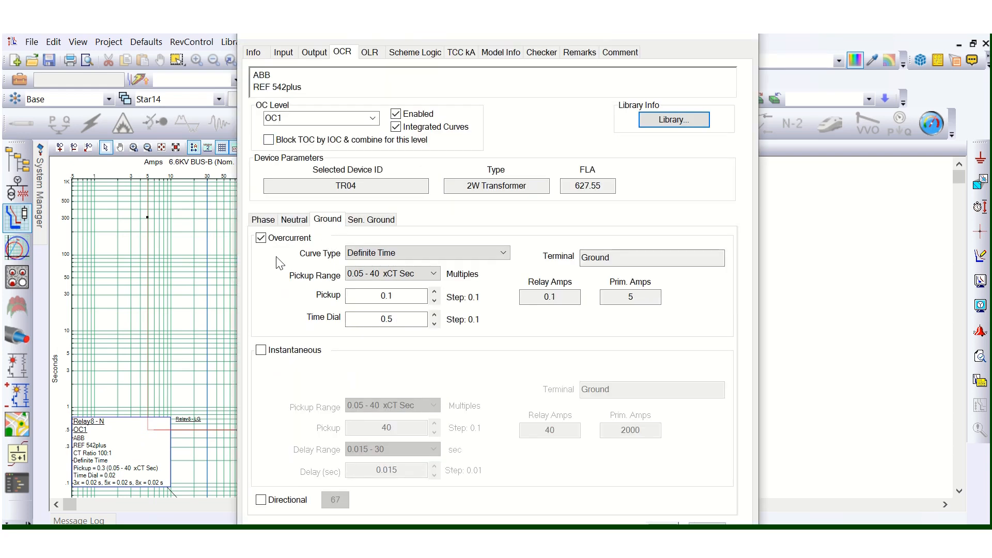
left_click(260, 239)
left_click(662, 523)
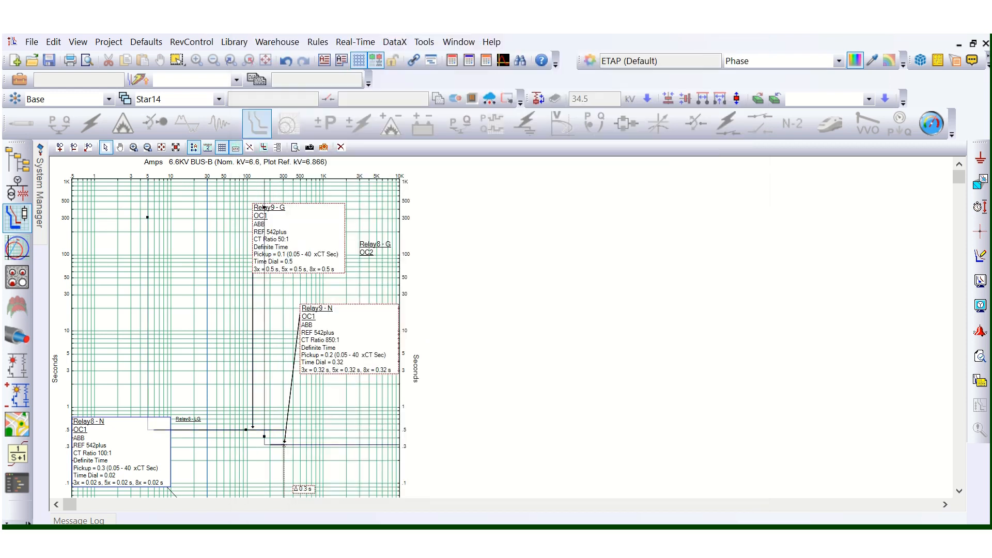
Examine the remaining Relay9 - N curve and its settings against the Relay8 - N curve in the Star14 plot.
scroll(344, 372, "down", 2)
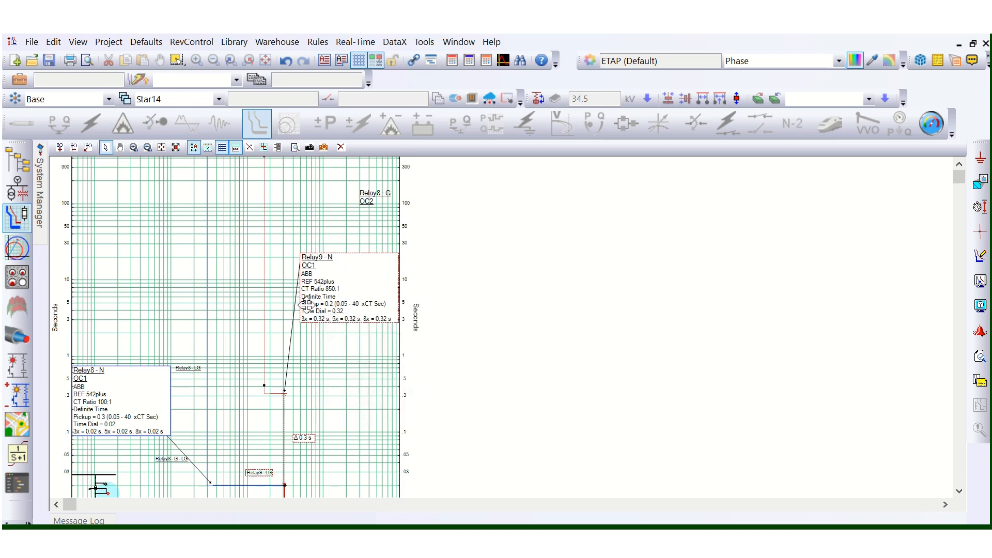
scroll(315, 361, "down", 2)
mouse_move(288, 391)
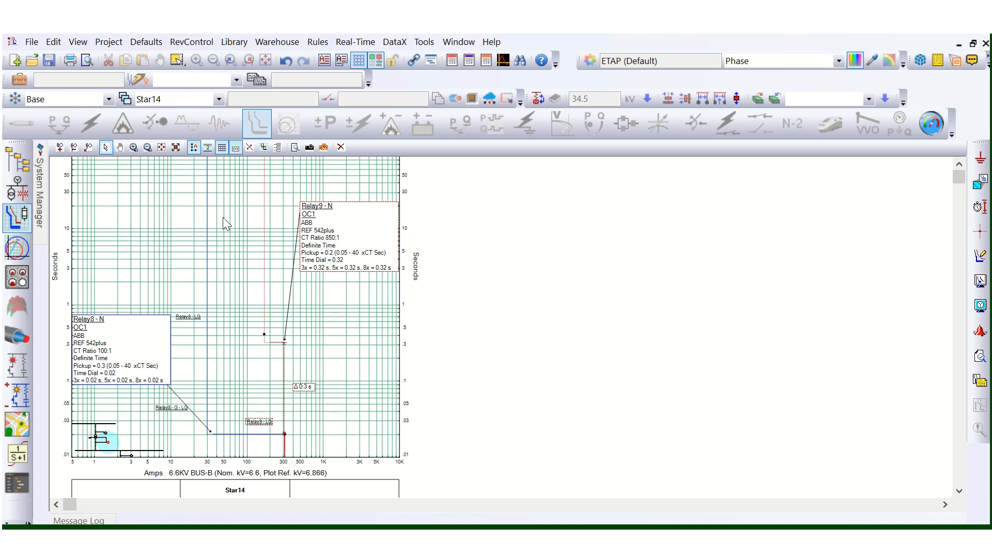
mouse_move(369, 241)
mouse_move(333, 253)
mouse_move(282, 350)
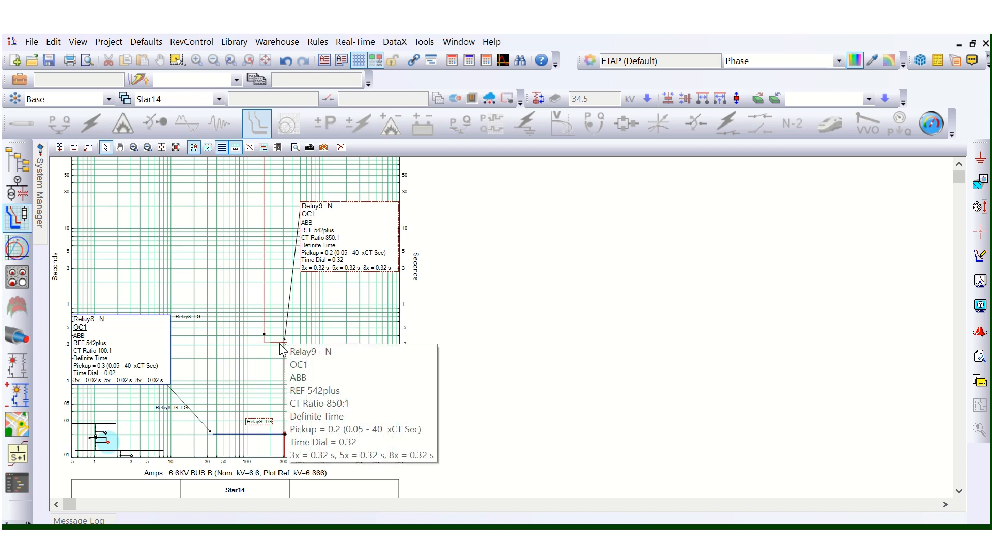